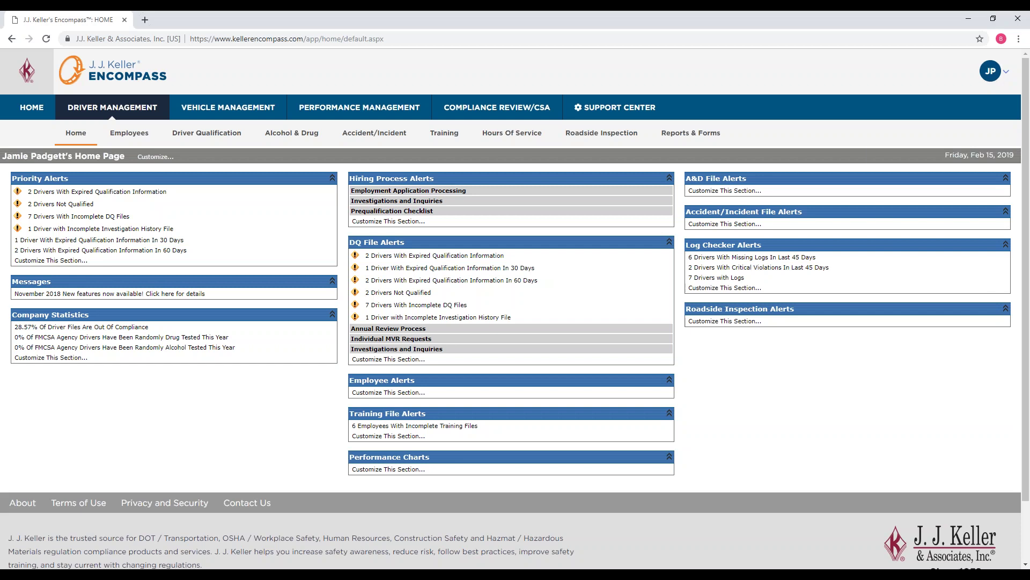
Switch the login context to the Bonnie OTR location and save it.
left_click(1008, 72)
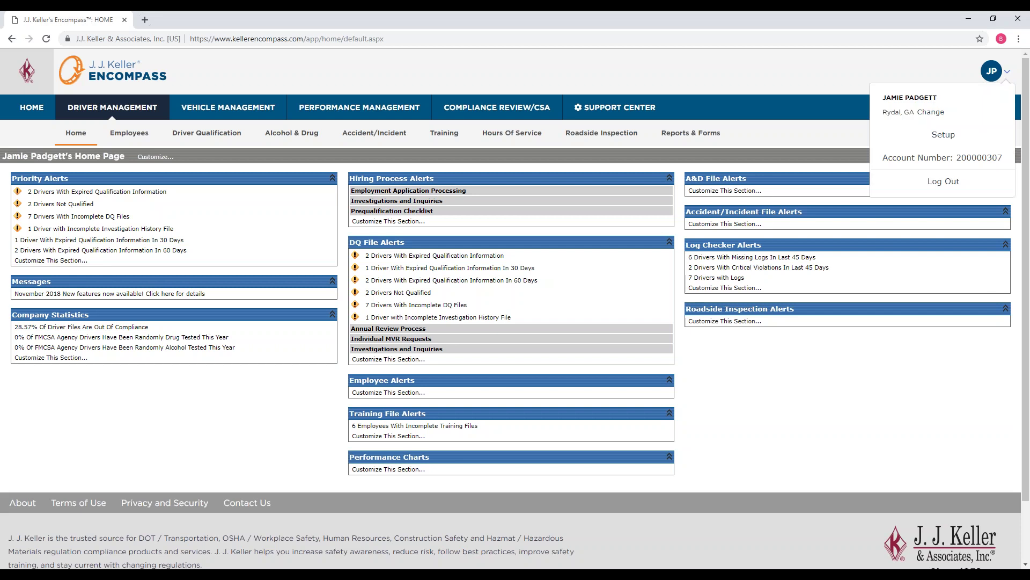
left_click(938, 74)
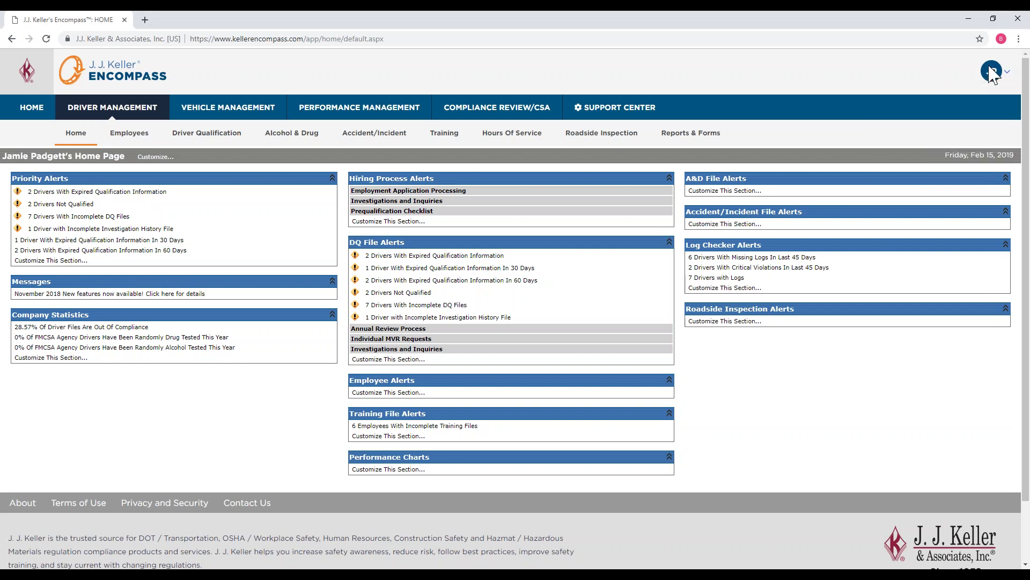
left_click(1007, 72)
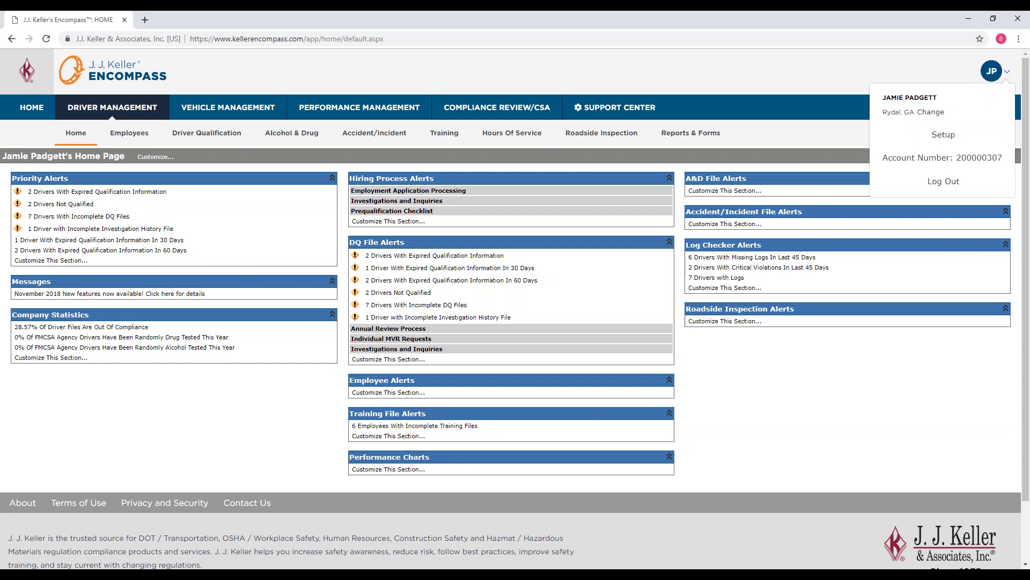
left_click(934, 113)
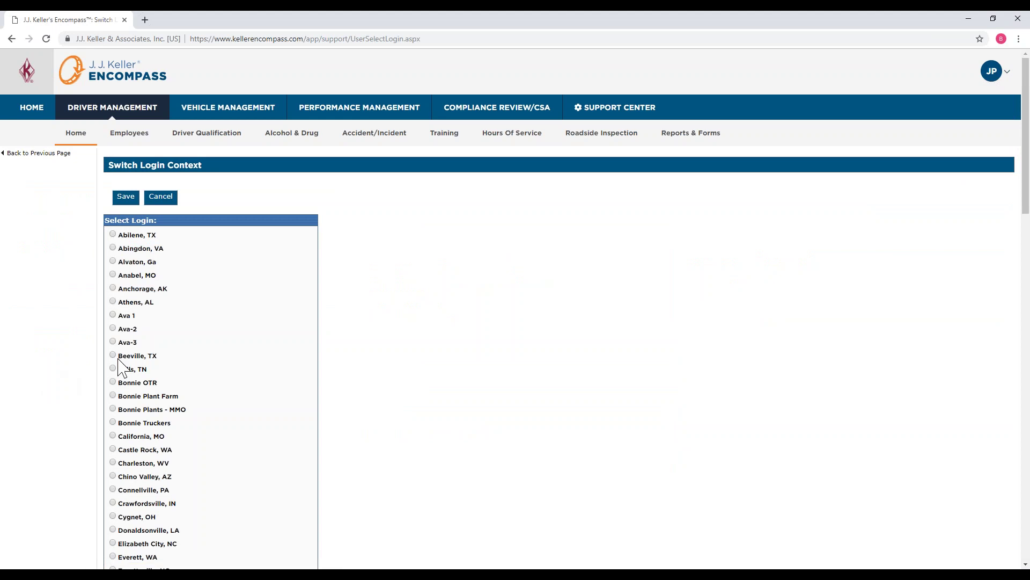
left_click(113, 382)
left_click(115, 198)
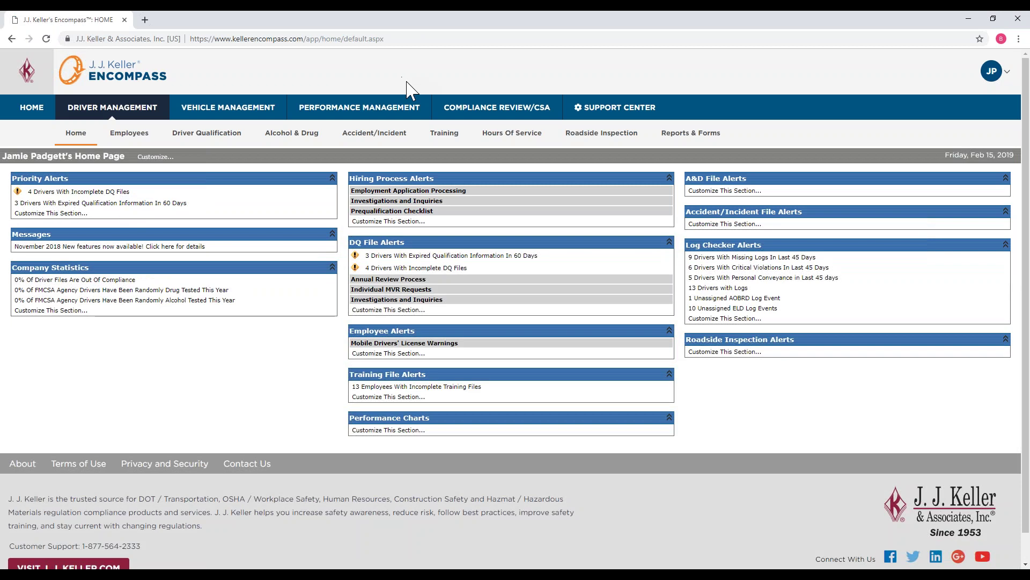
Open the Performance Management mapping page and widen the most recent position map to show units across the eastern states.
left_click(370, 112)
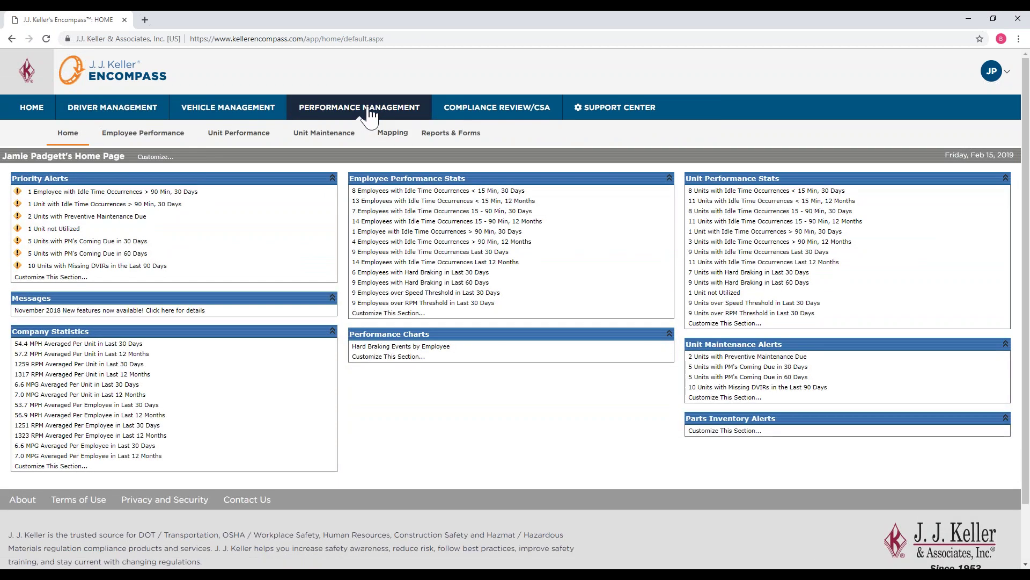
left_click(393, 138)
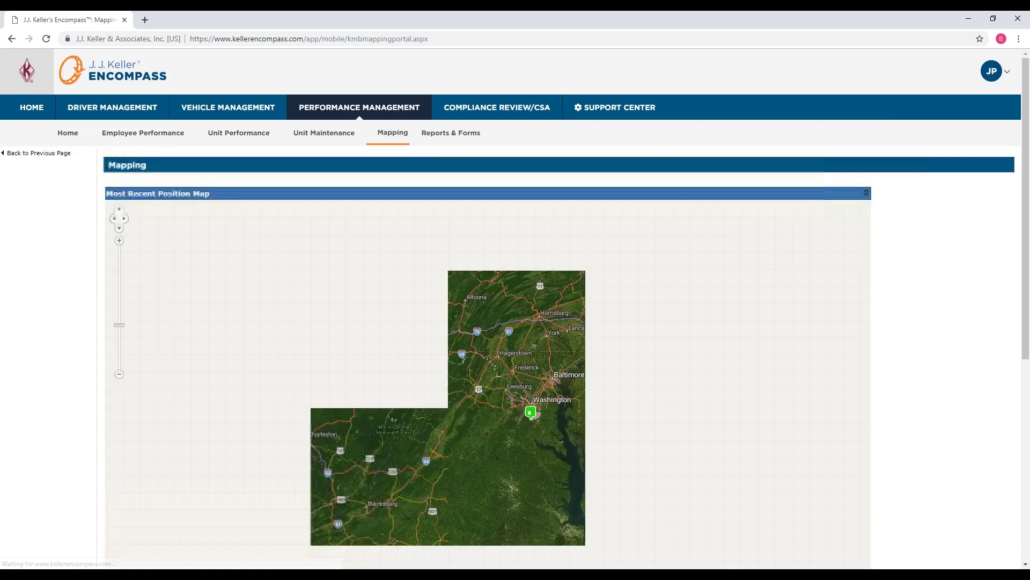
scroll(62, 316, "down", 3)
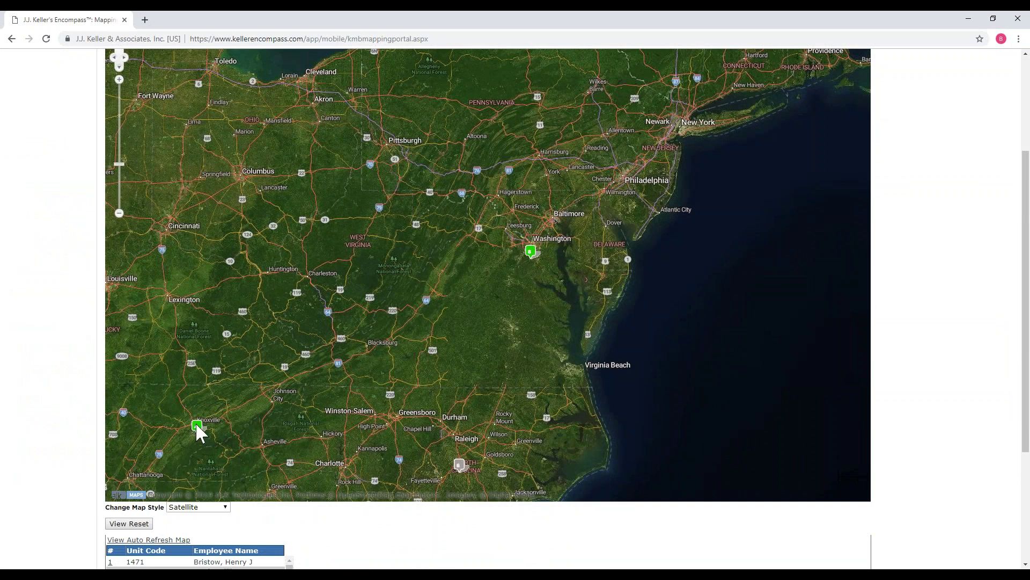
scroll(79, 403, "up", 1)
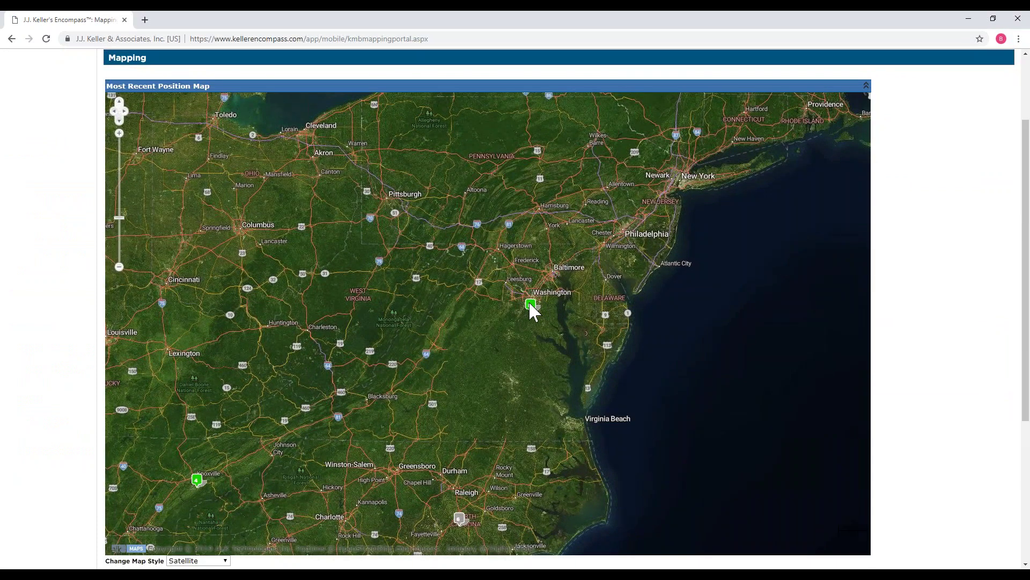
left_click(119, 134)
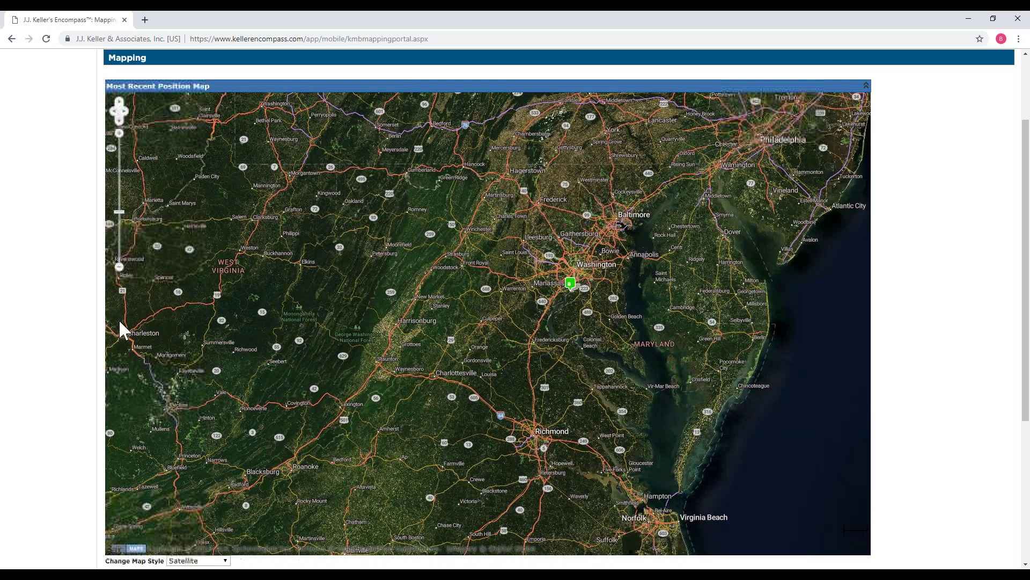
left_click(119, 267)
left_click(119, 267)
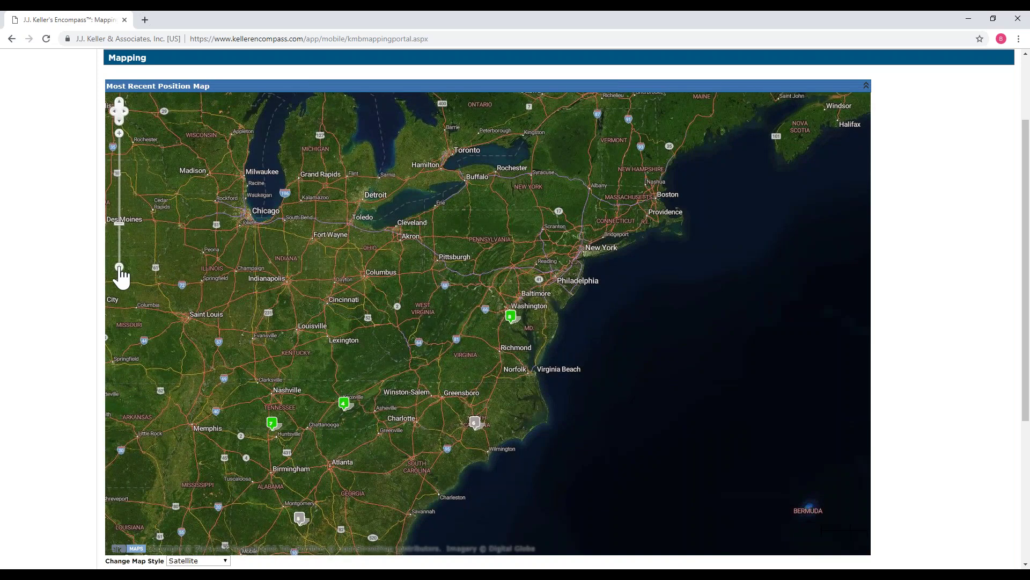
View the details of the green unit markers south of Nashville, at Knoxville and near Washington on the position map.
left_click(271, 422)
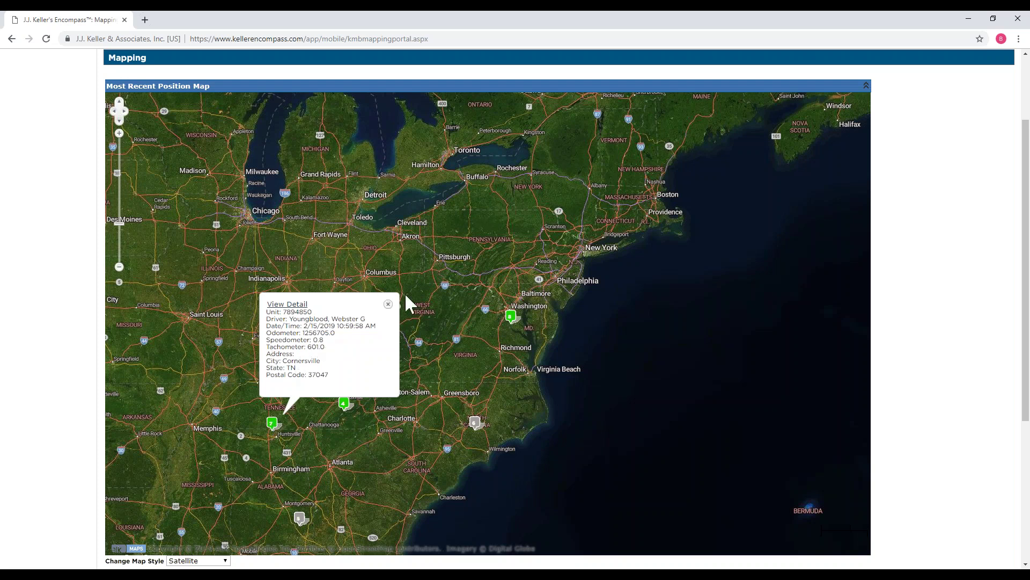
left_click(388, 304)
left_click(343, 399)
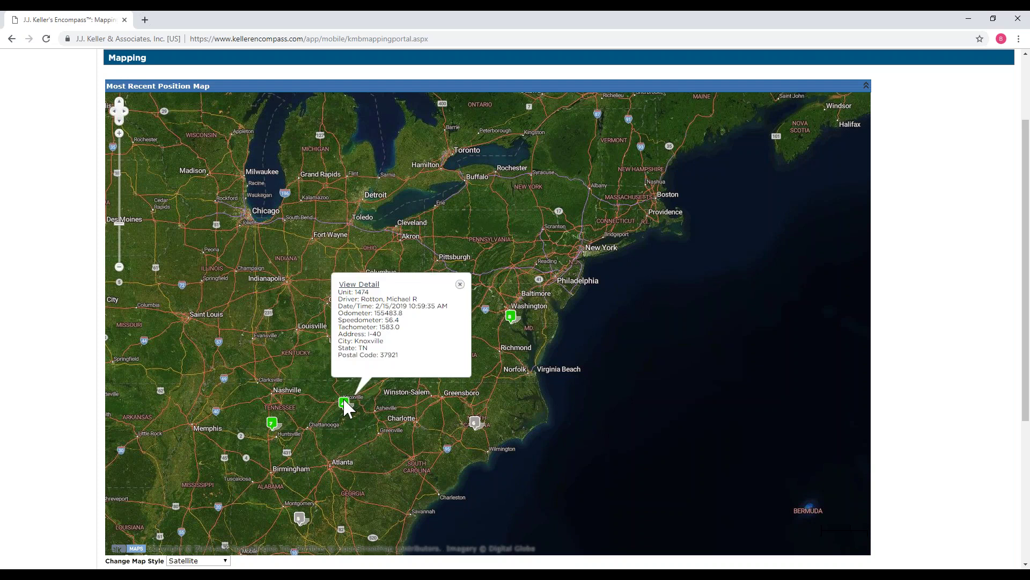
left_click(460, 284)
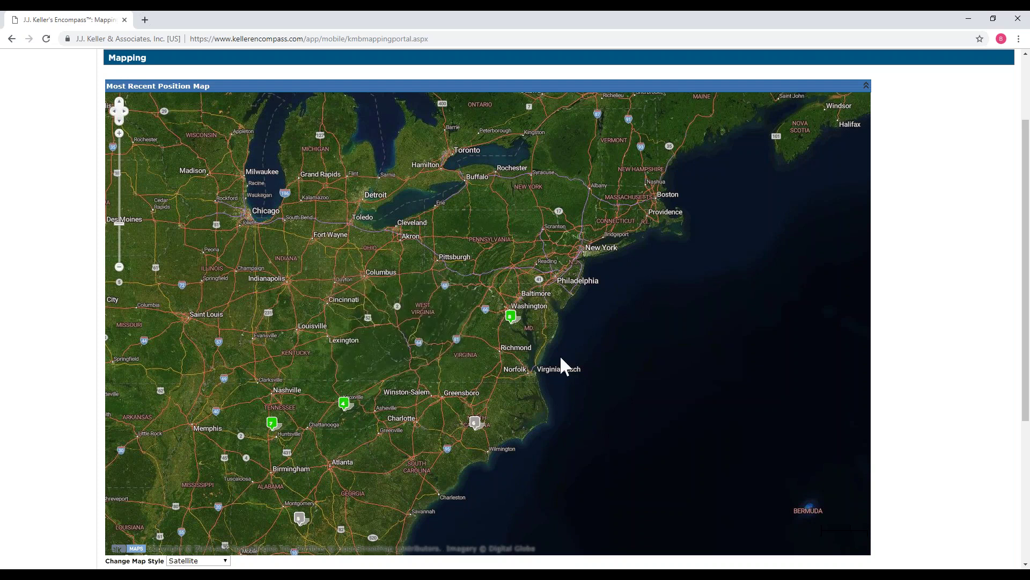
left_click(511, 315)
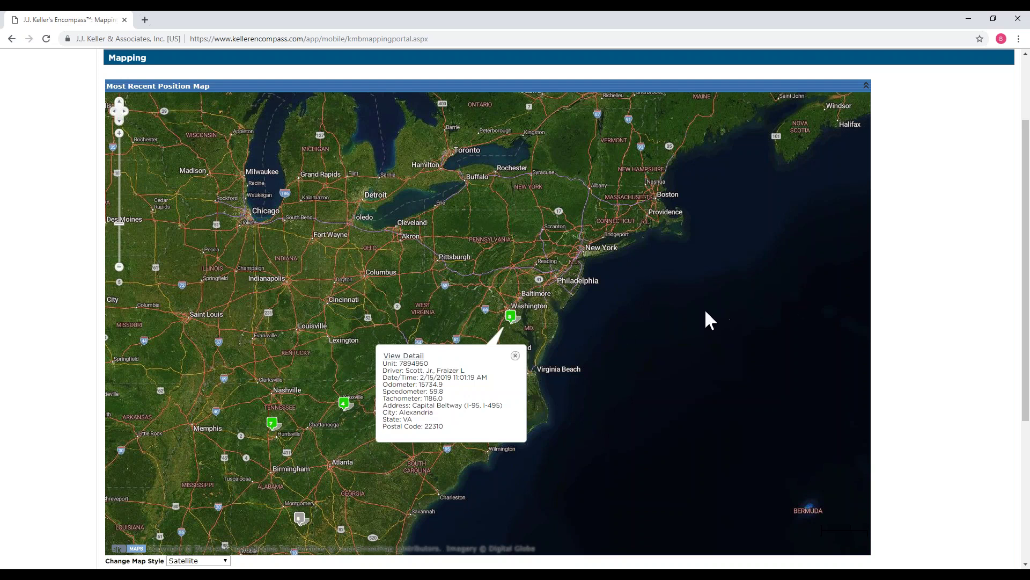
scroll(661, 313, "up", 1)
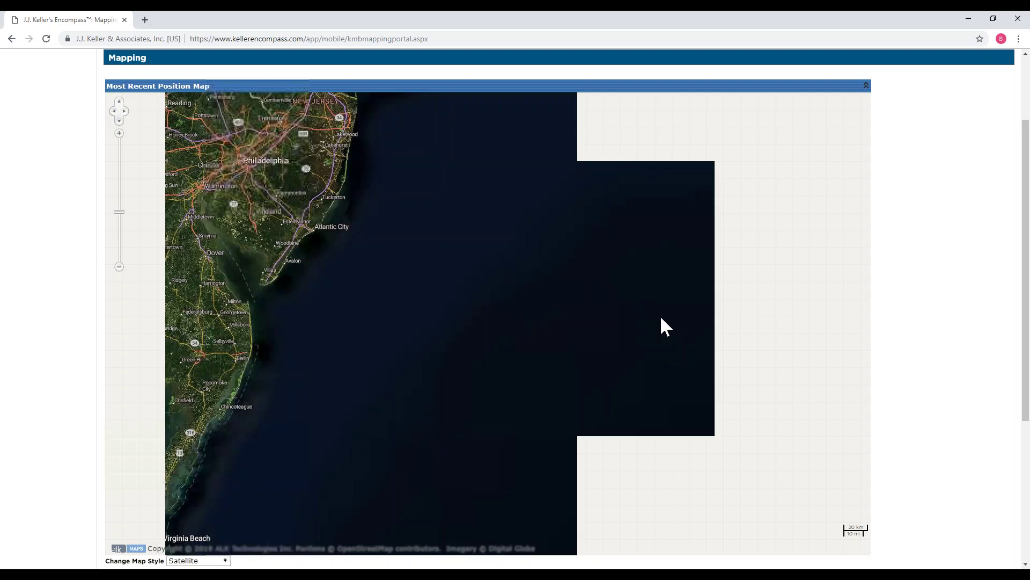
scroll(659, 319, "down", 1)
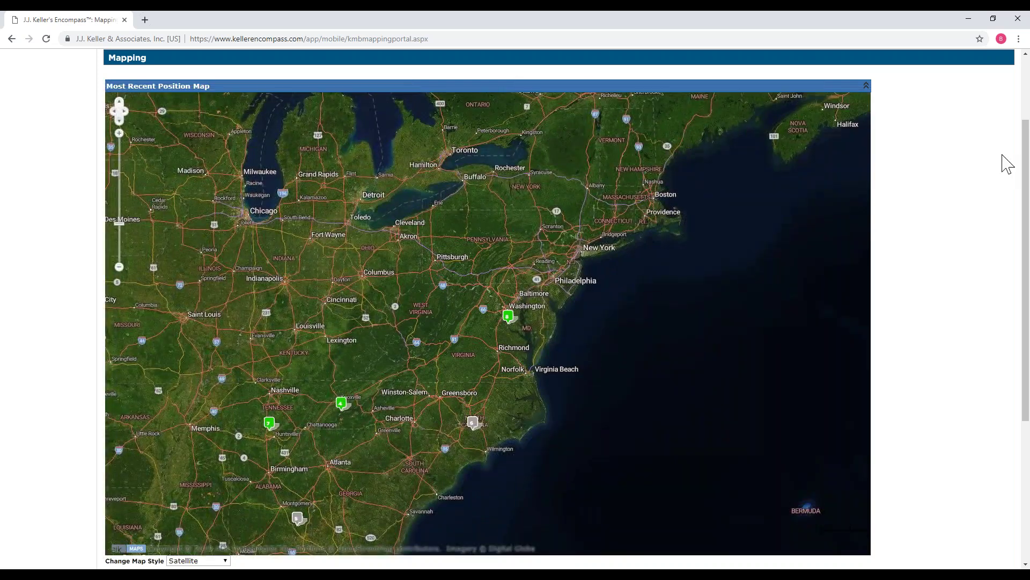
Switch the login context from Bonnie OTR to Rydal, GA and save it.
left_click_drag(1021, 138, 1026, 135)
scroll(1028, 137, "up", 2)
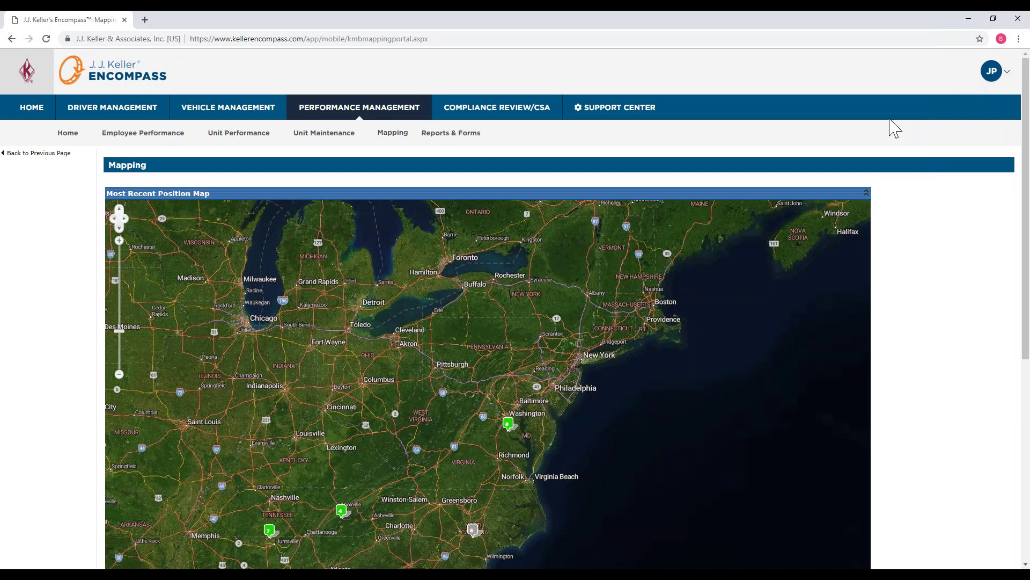
left_click(1009, 75)
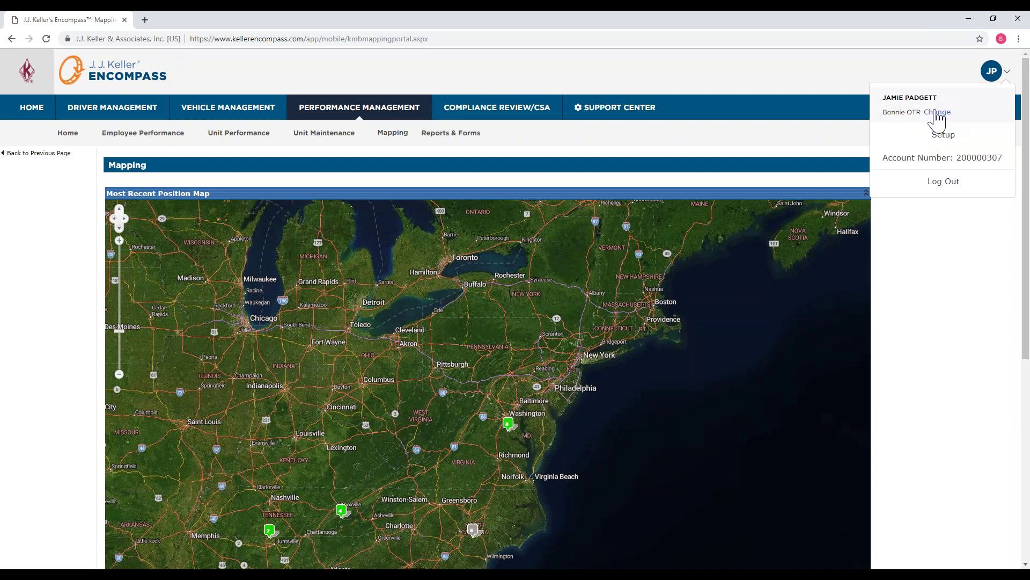
left_click(937, 115)
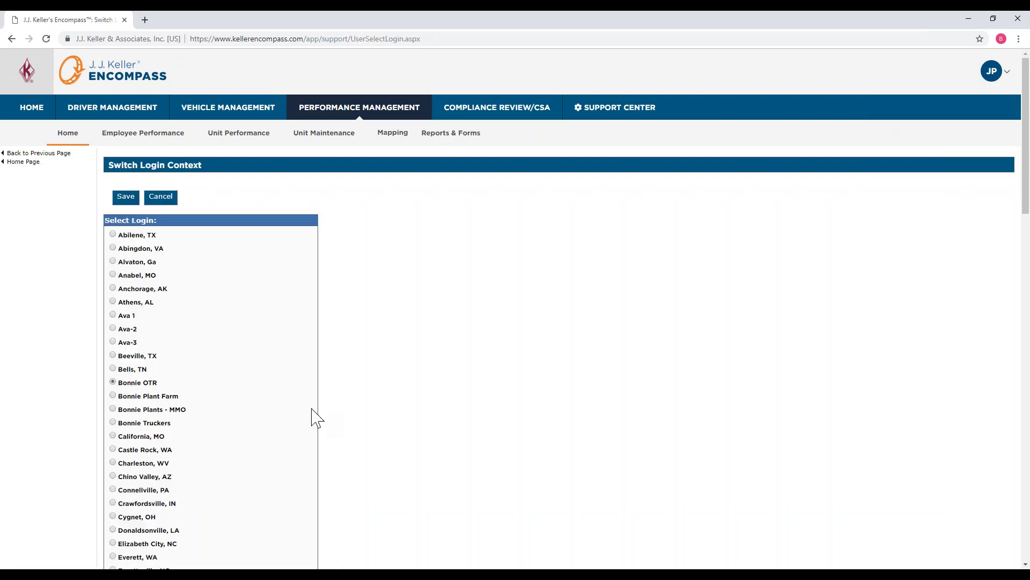
scroll(310, 417, "down", 5)
scroll(263, 406, "down", 10)
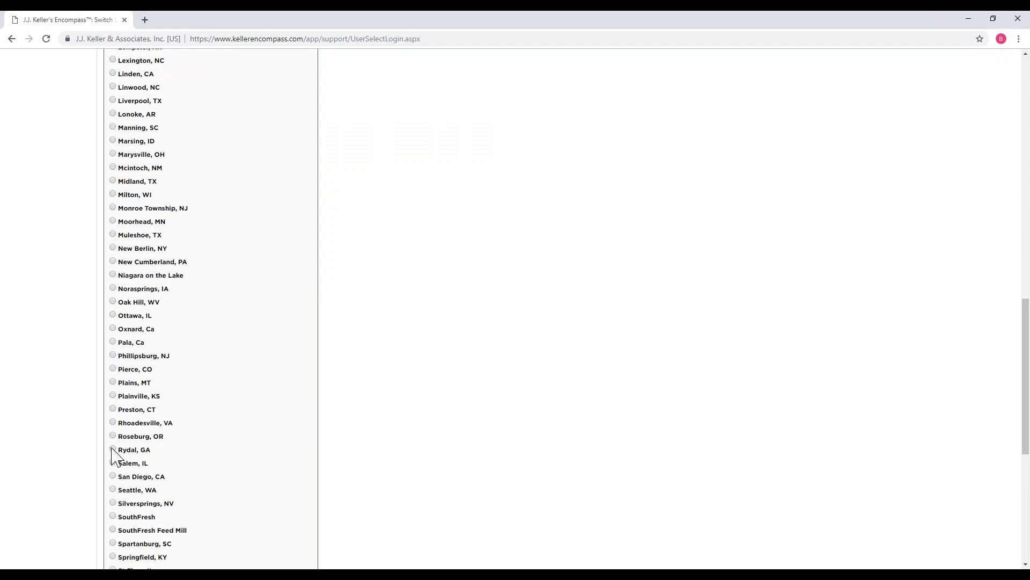
left_click(112, 449)
scroll(116, 453, "down", 7)
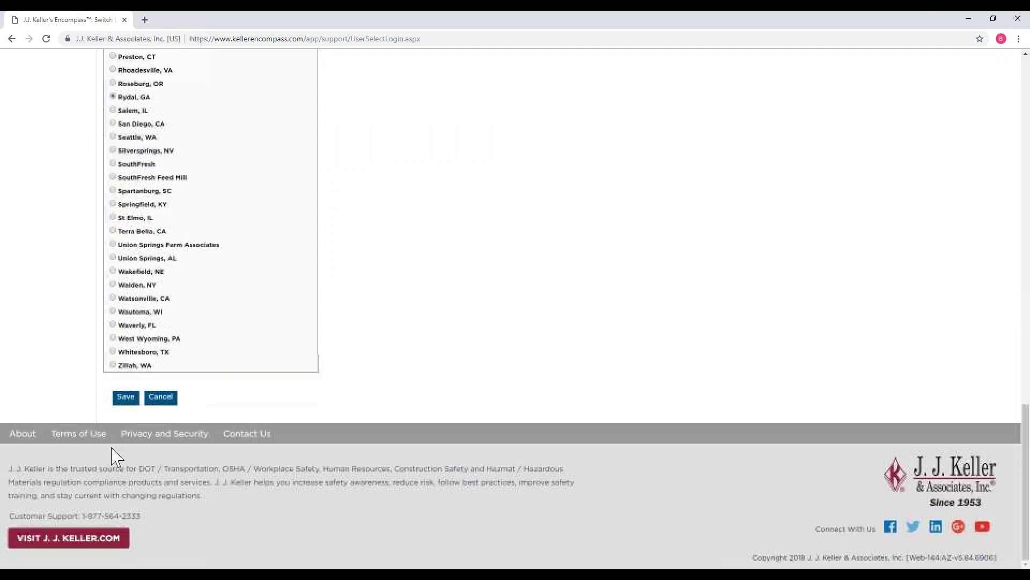
left_click(132, 401)
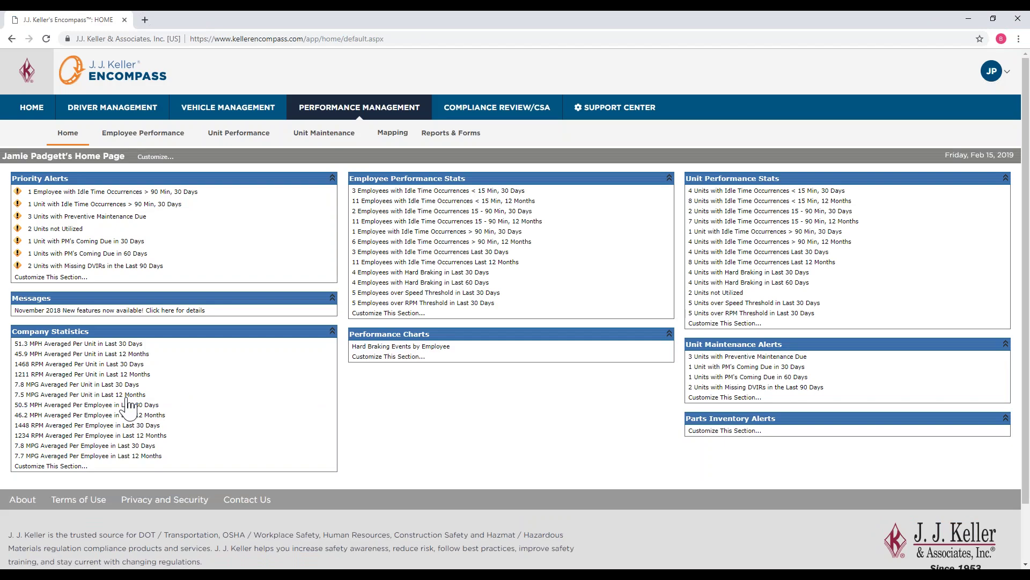
View the Encompass landing page with its Quick Hits and return to the Driver Management home page.
left_click(32, 110)
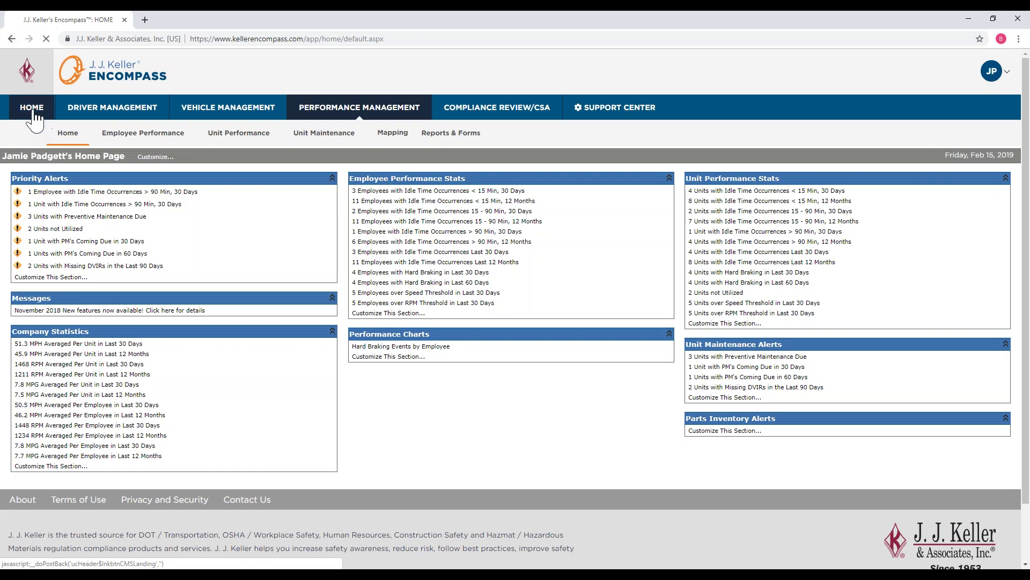
left_click(137, 113)
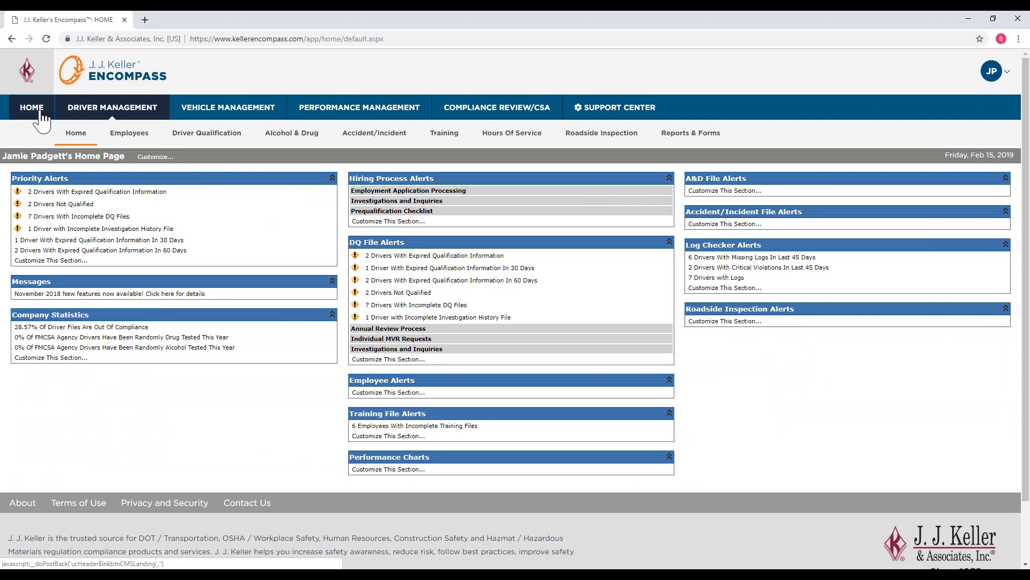
left_click(32, 109)
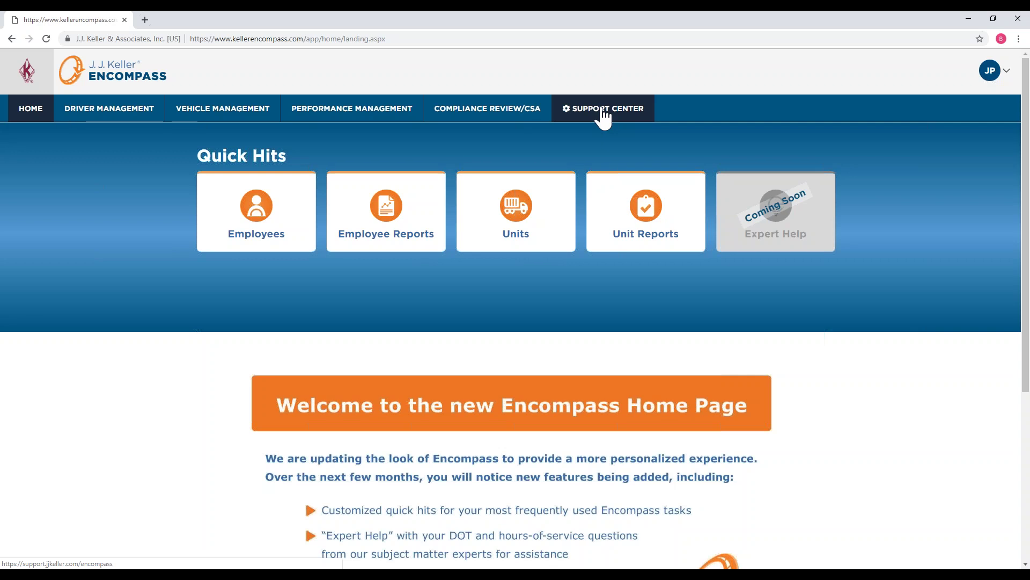
left_click(110, 111)
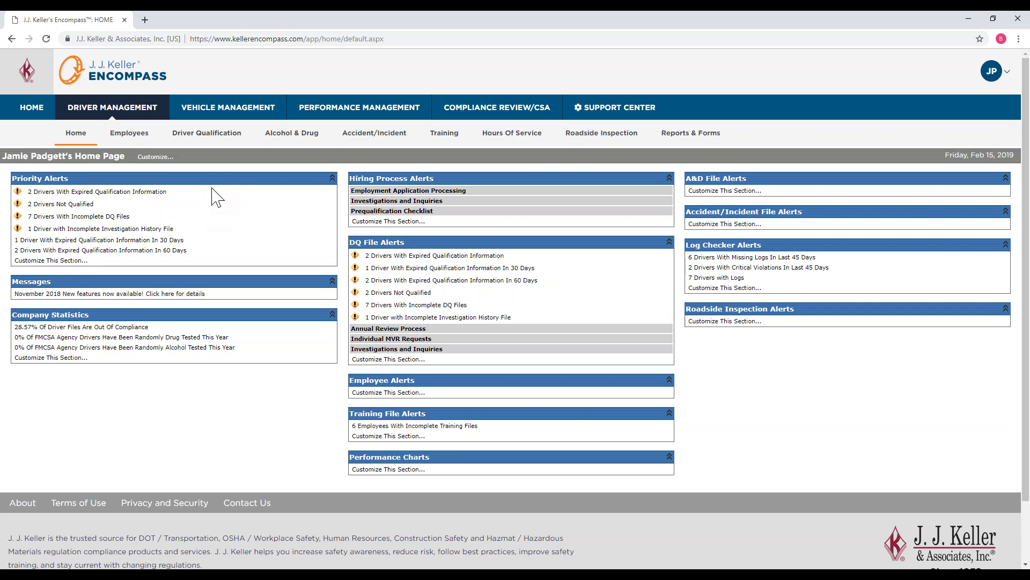
From the DQ file alert for expired qualification information, open the first listed driver's qualification file and review its Maintenance Checklist.
left_click(430, 257)
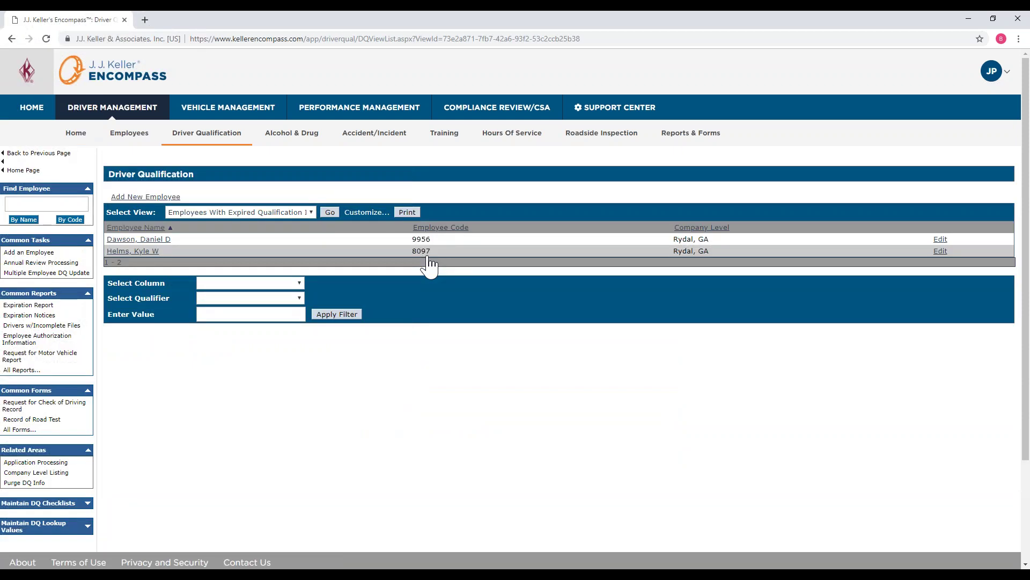
left_click(164, 242)
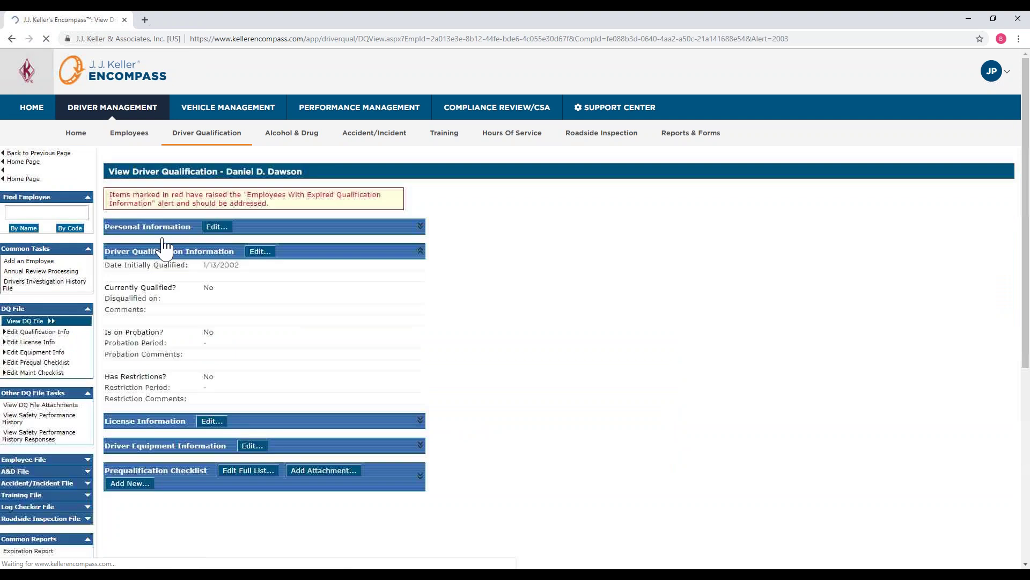
scroll(548, 310, "down", 5)
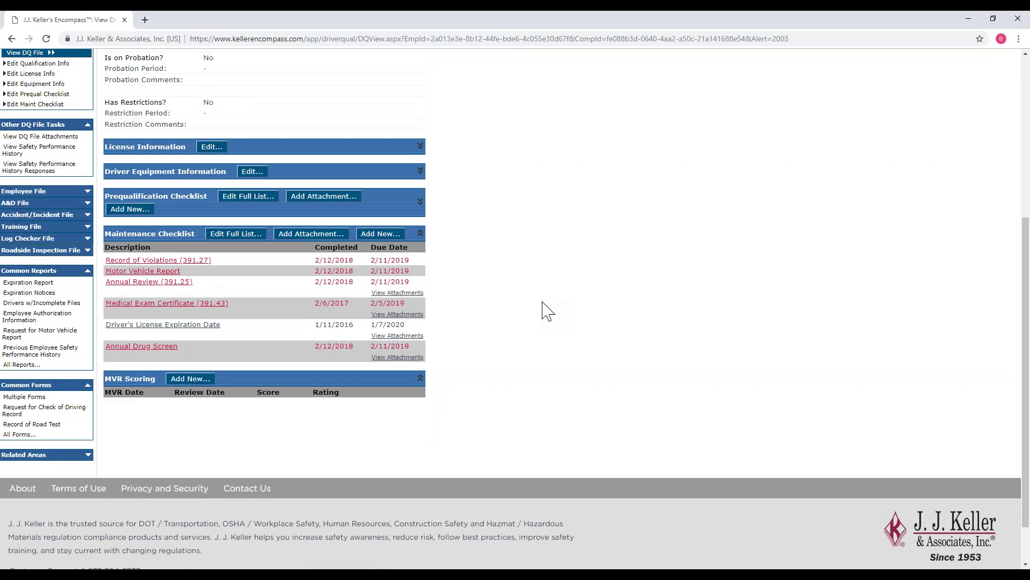
scroll(547, 310, "up", 2)
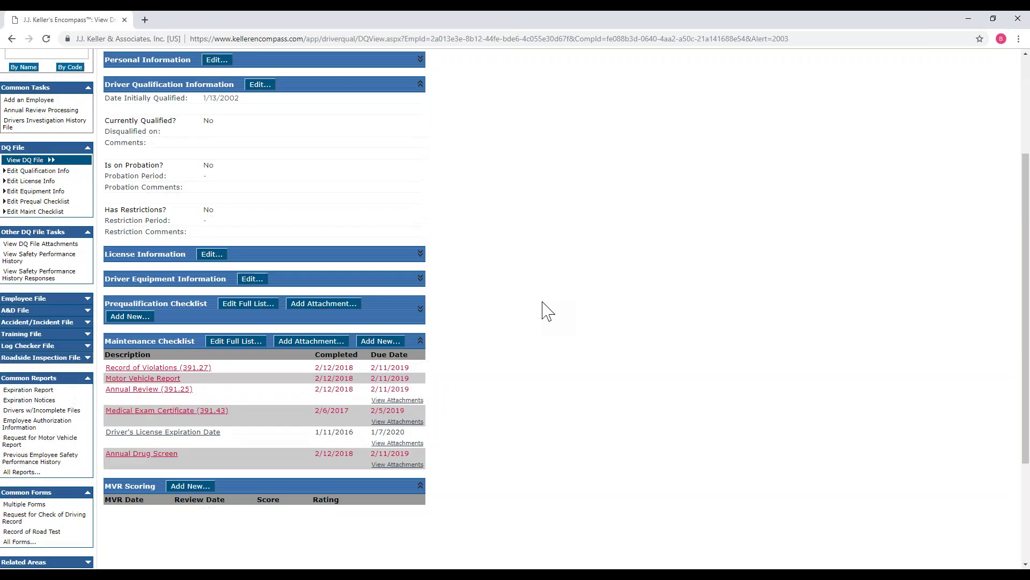
scroll(547, 311, "up", 1)
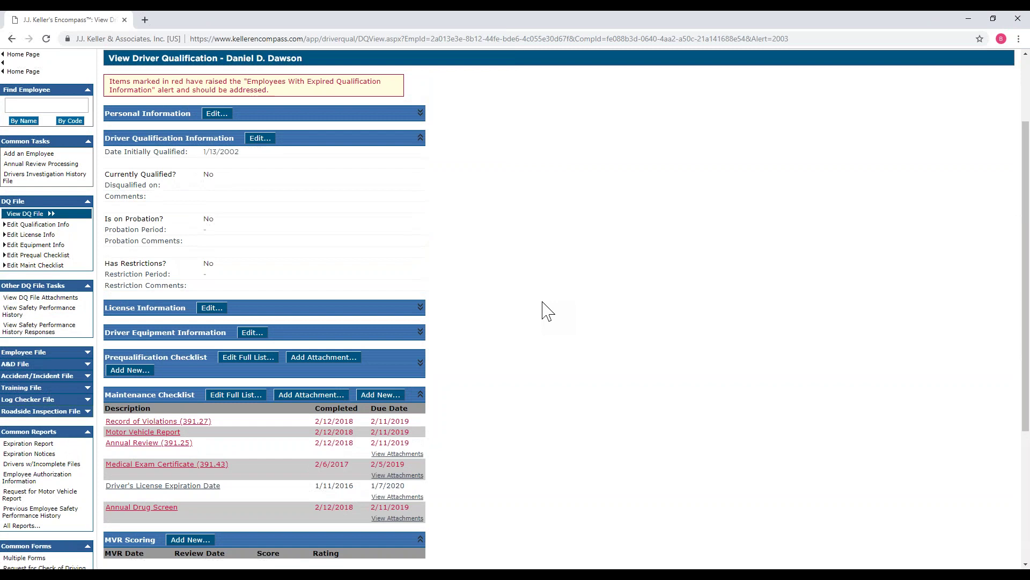
scroll(548, 310, "up", 1)
scroll(548, 310, "down", 1)
scroll(546, 311, "up", 2)
Return to the expired qualification list, open the second driver's qualification file and examine its Prequalification Checklist.
left_click(54, 154)
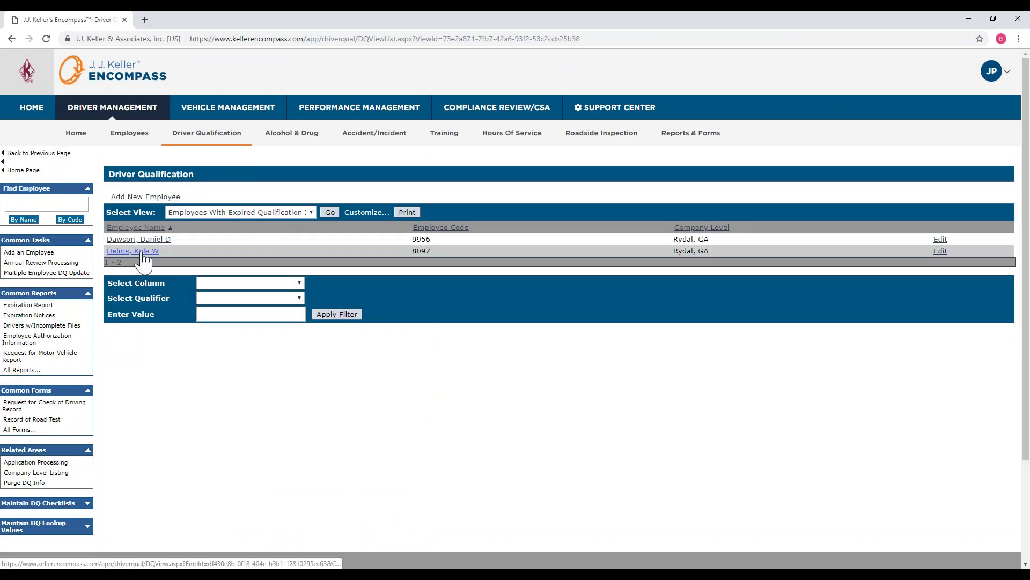
left_click(141, 252)
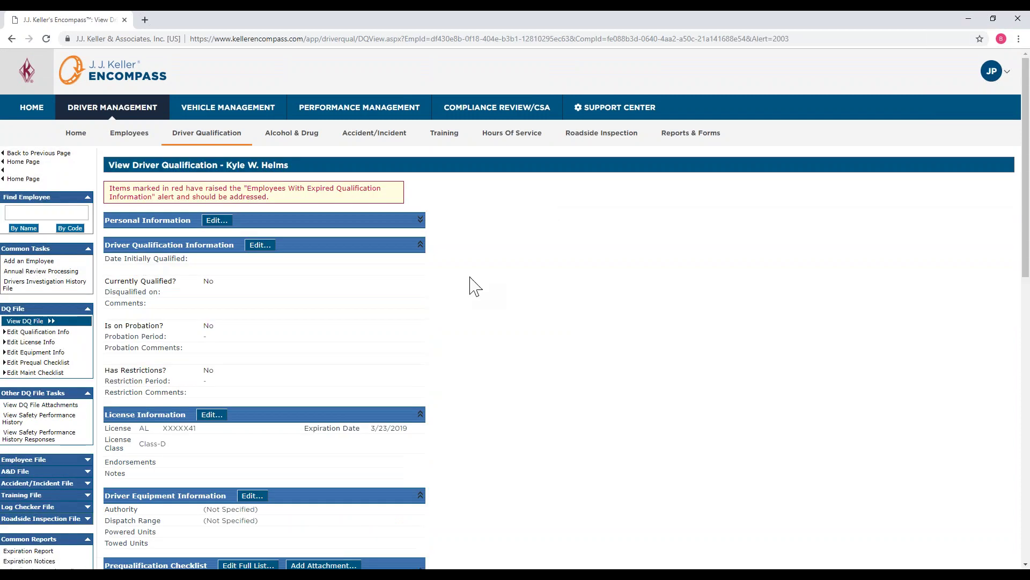
scroll(531, 288, "down", 3)
scroll(531, 288, "down", 6)
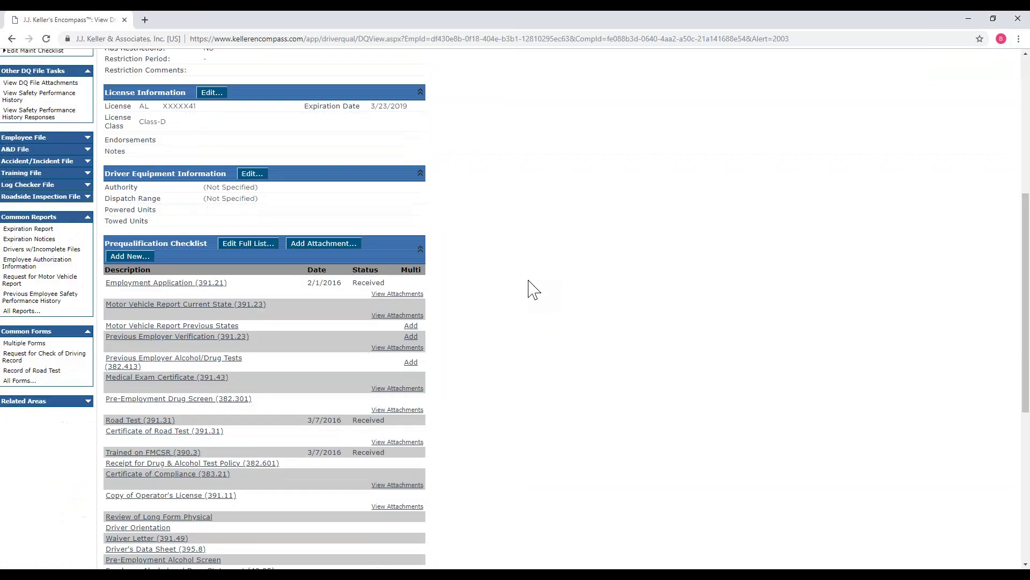
Return to the expired qualification list, reopen the second driver's qualification file and go to that driver's employee file.
scroll(532, 289, "up", 10)
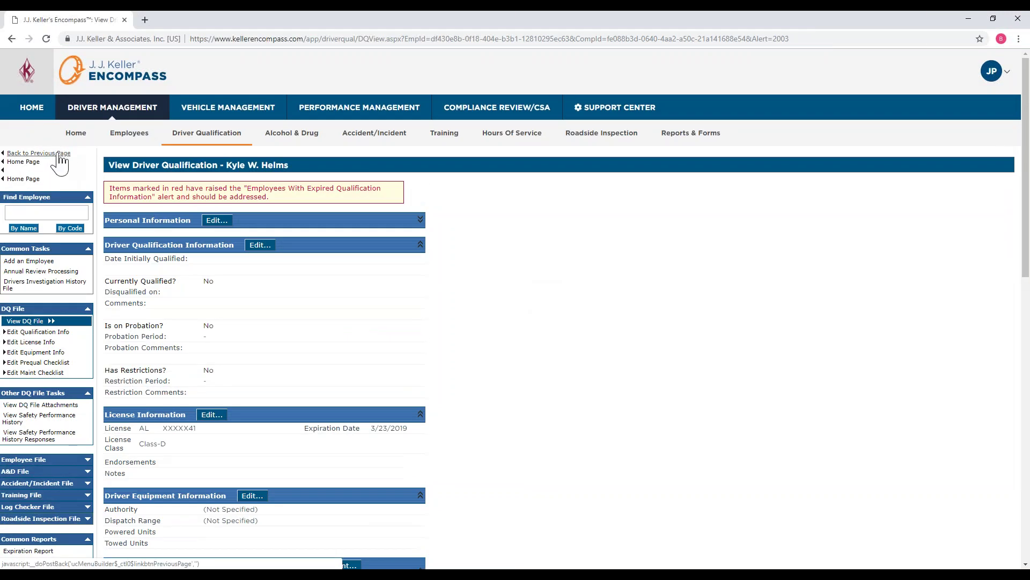
left_click(59, 154)
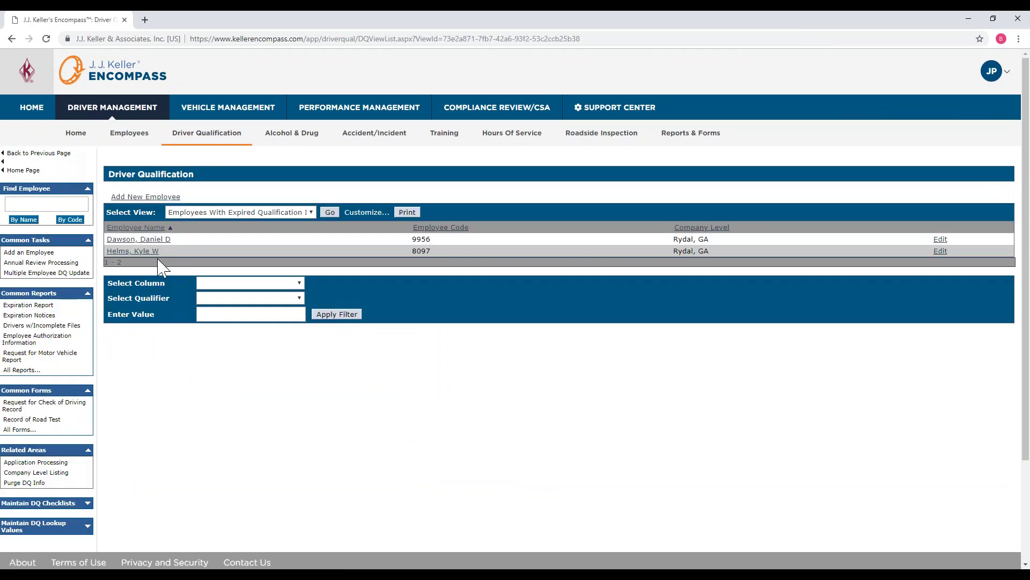
left_click(137, 250)
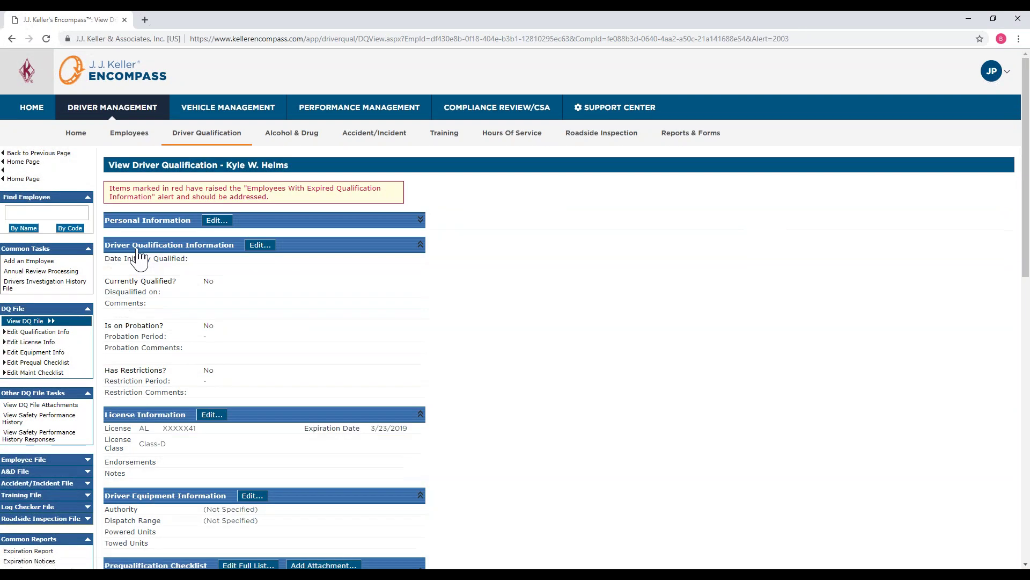
scroll(75, 192, "down", 5)
left_click(78, 192)
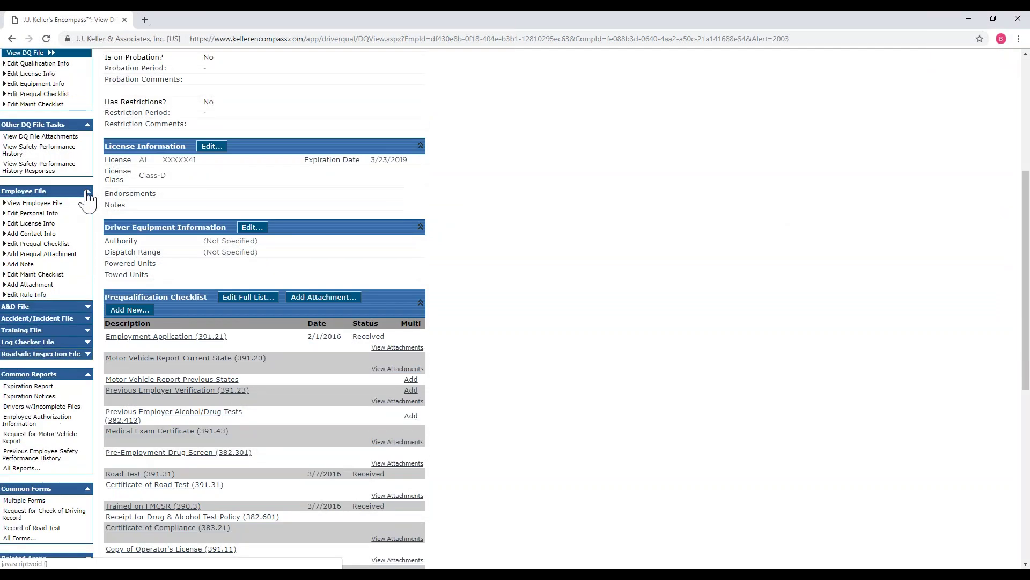
left_click(21, 204)
Set the employee's status to Terminated with termination date 2/15/2019, save it and finish the safety performance history page.
left_click(212, 196)
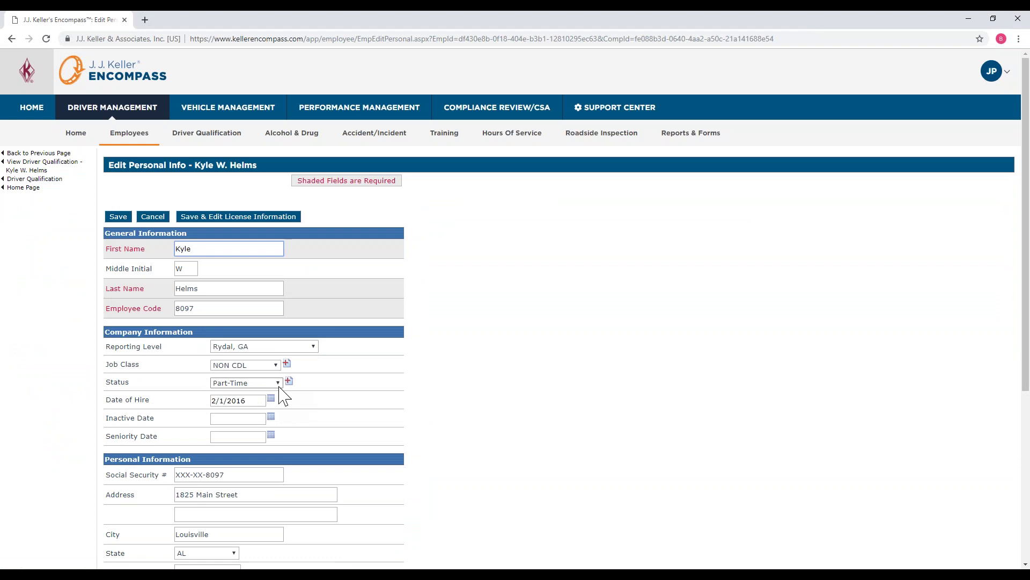
left_click(278, 383)
left_click(242, 483)
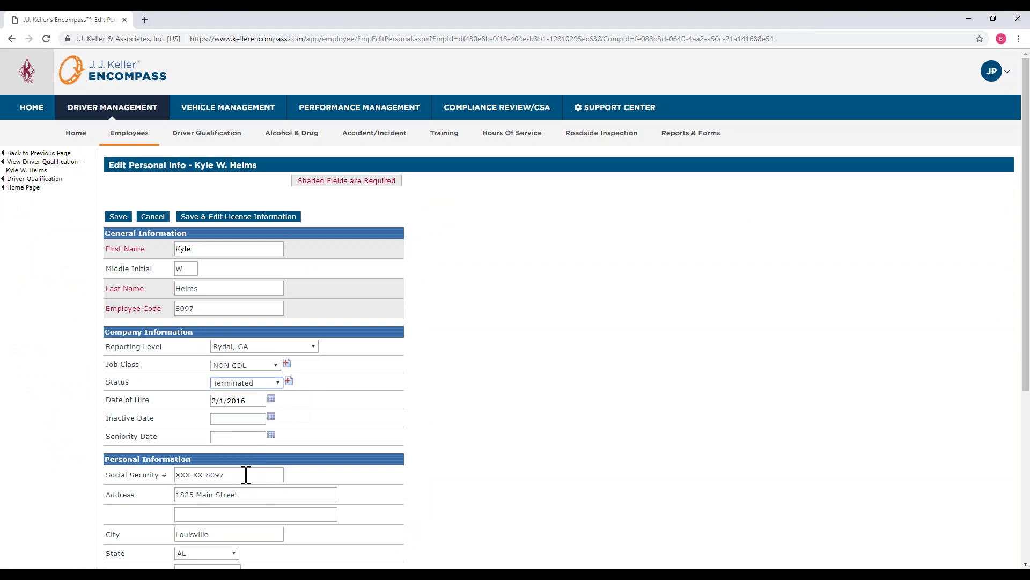
left_click(118, 217)
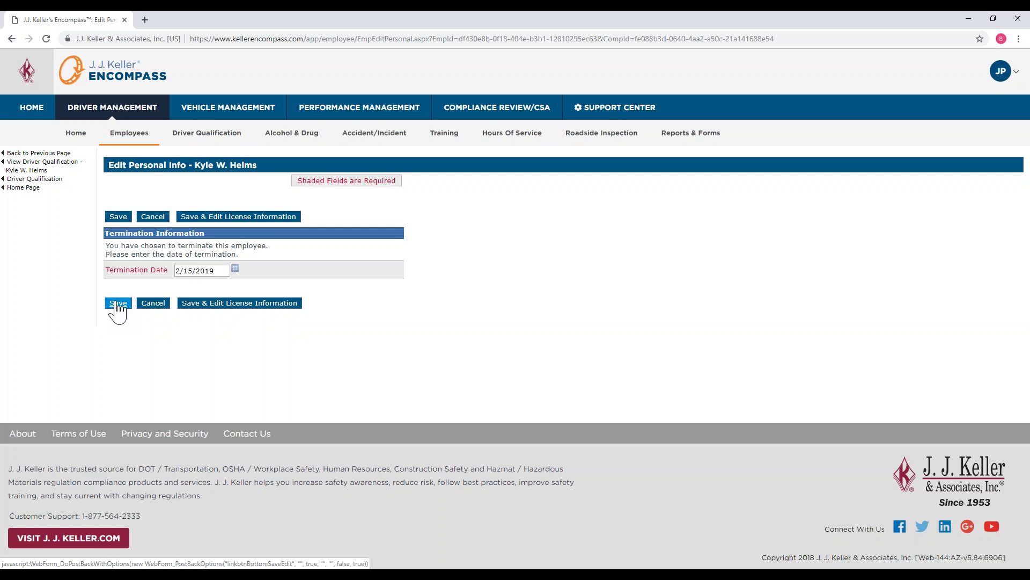
left_click(117, 304)
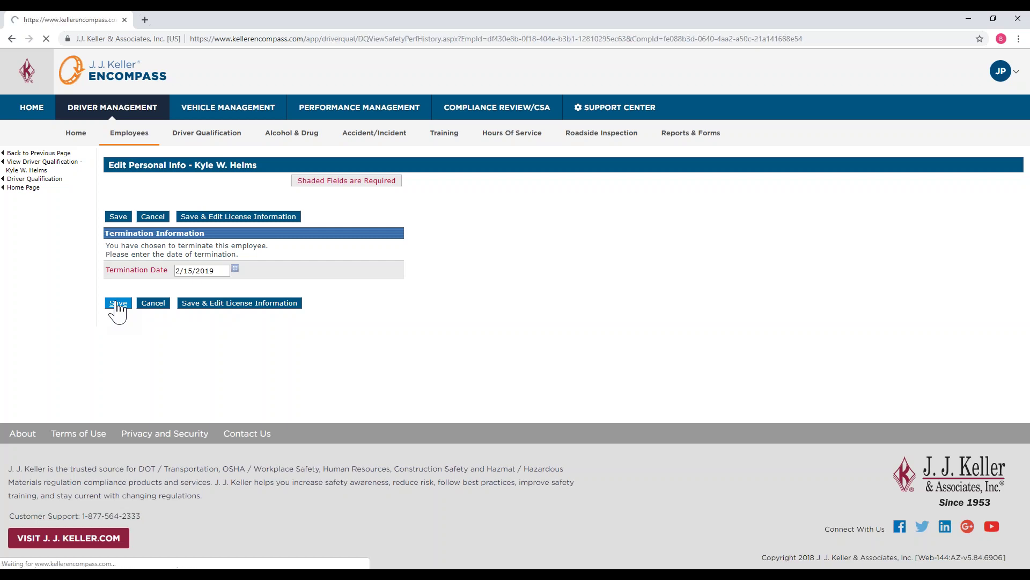
scroll(153, 387, "down", 4)
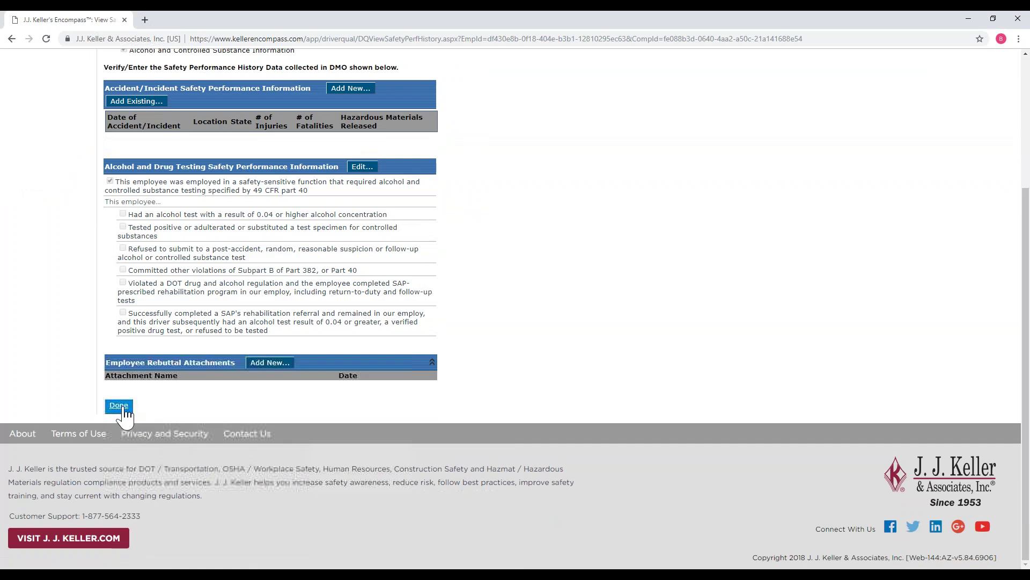
left_click(119, 407)
Add an employee note with subject Termination, dated 2/15/2019, stating who reported that the driver is no longer with Bonnie, and save it.
scroll(122, 414, "down", 8)
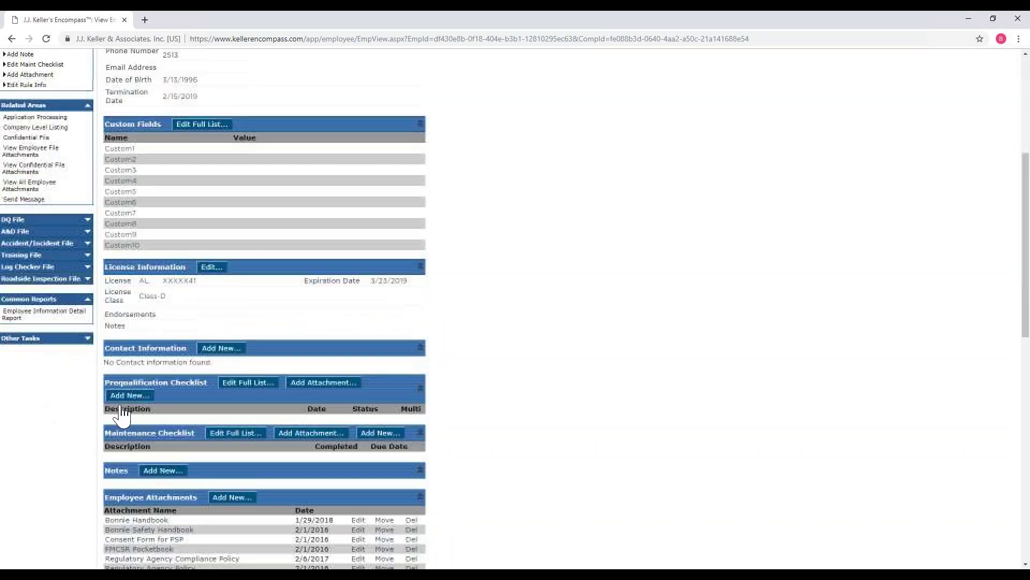
left_click(161, 311)
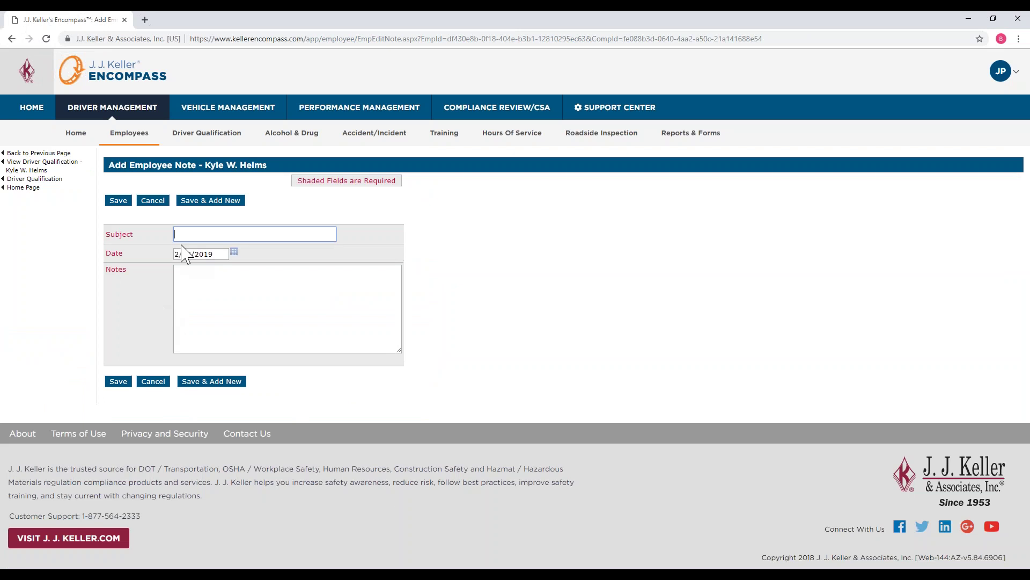
left_click(186, 234)
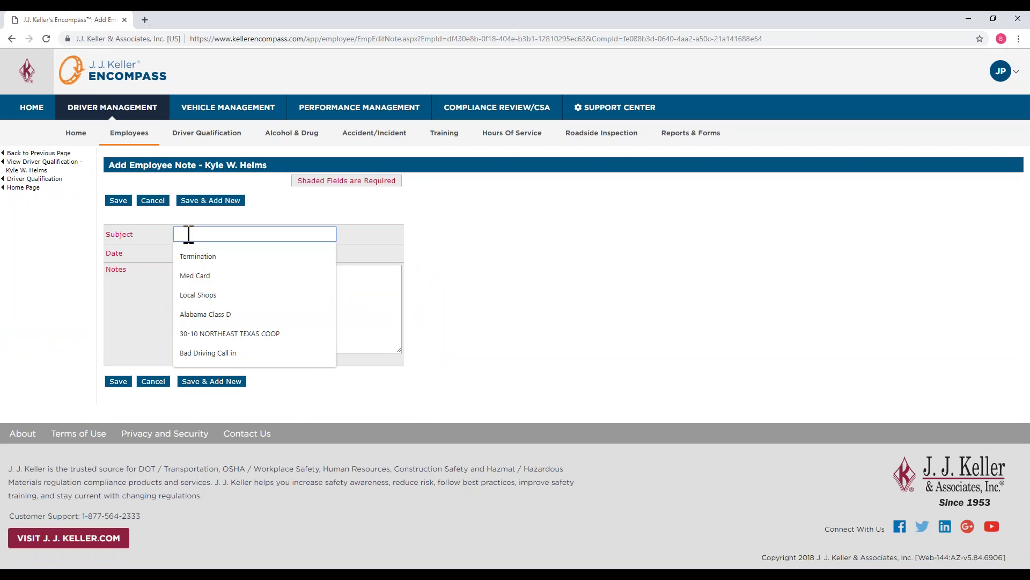
left_click(198, 257)
left_click(193, 276)
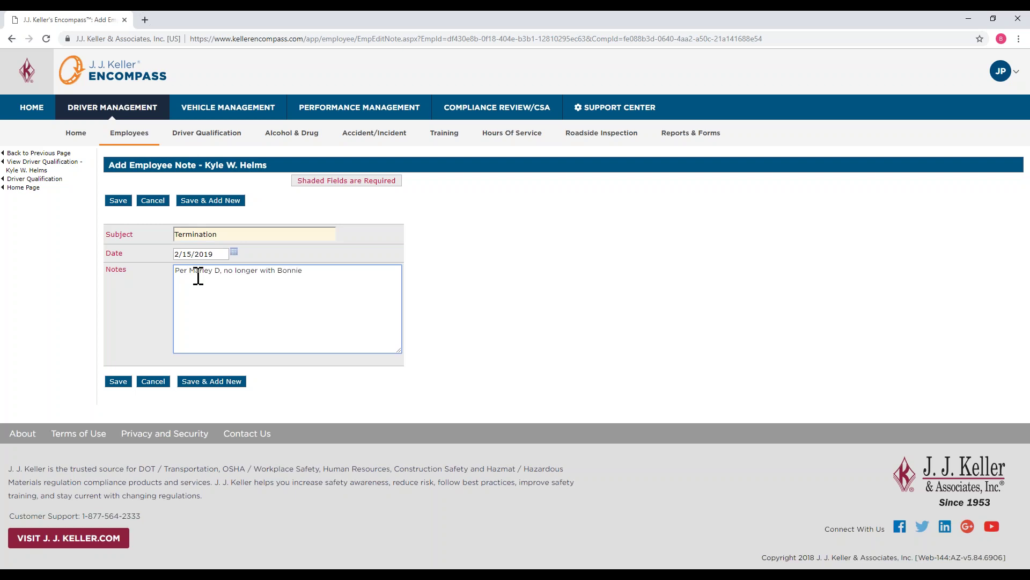
left_click(118, 381)
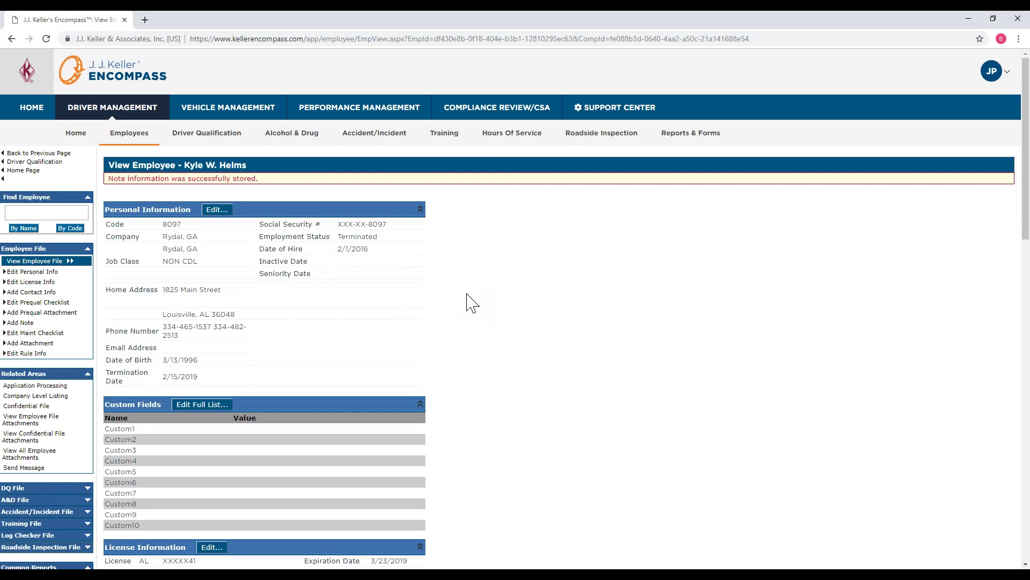
From the Driver Management home page's DQ file alert for qualifications expiring in 30 days, open the listed driver's DQ file and employee file.
scroll(470, 303, "down", 2)
scroll(467, 301, "up", 2)
left_click(119, 110)
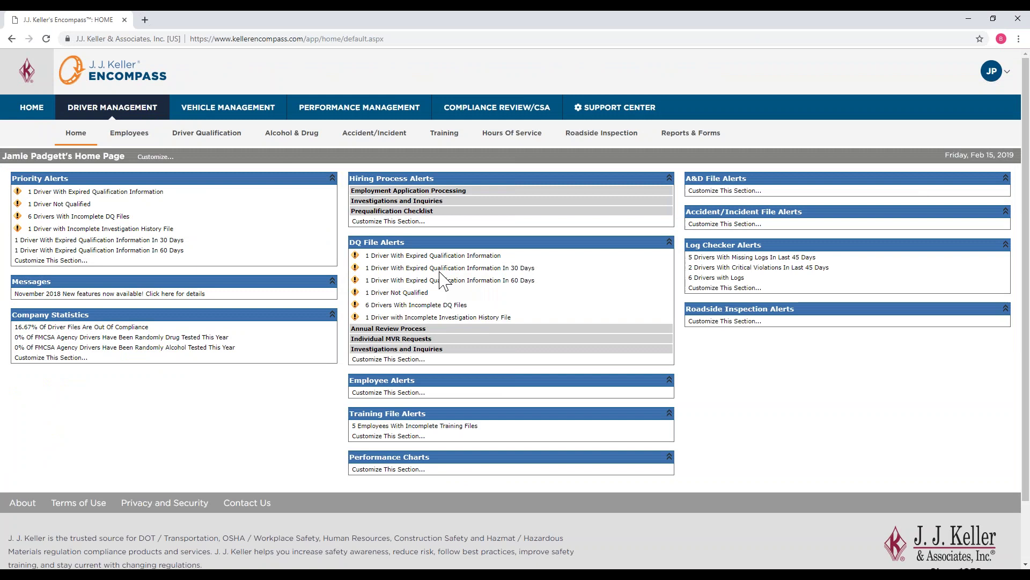
left_click(440, 268)
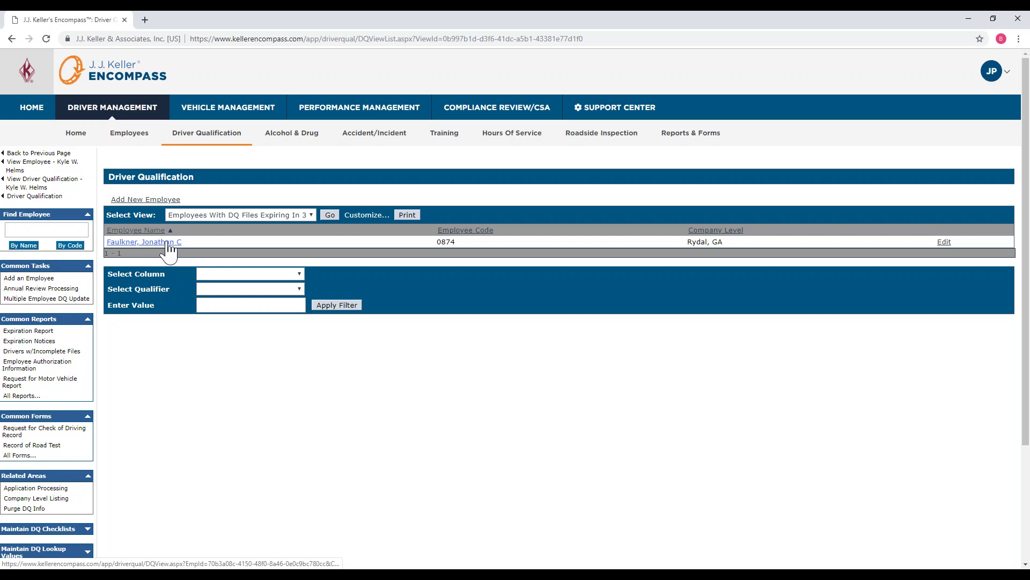
left_click(173, 244)
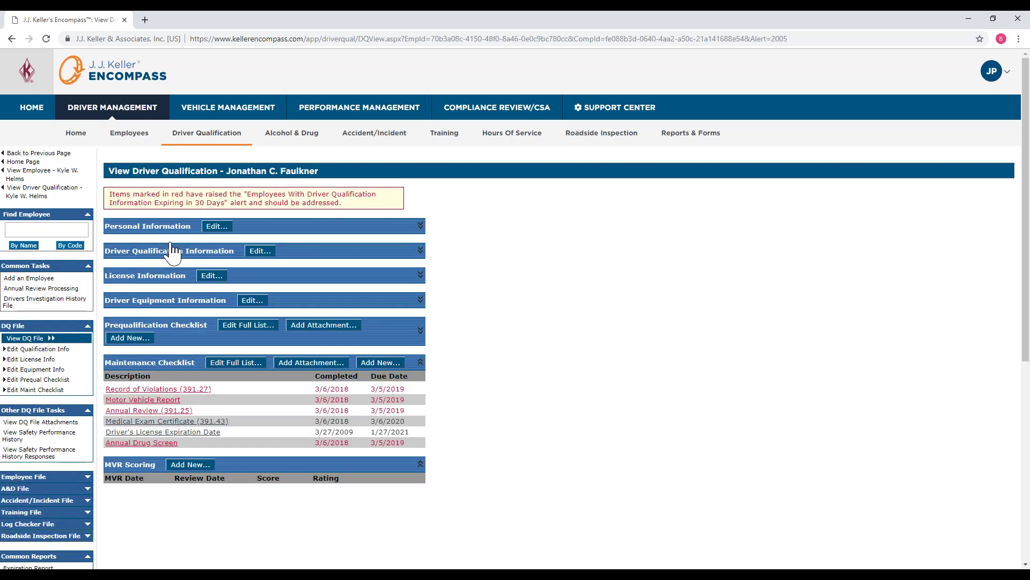
scroll(471, 403, "down", 3)
left_click(89, 317)
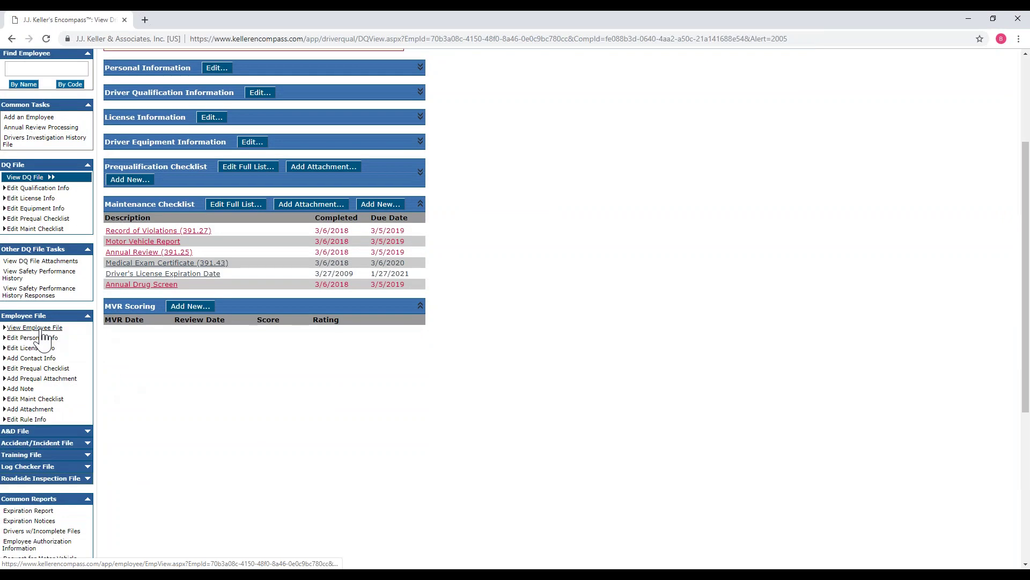
left_click(40, 328)
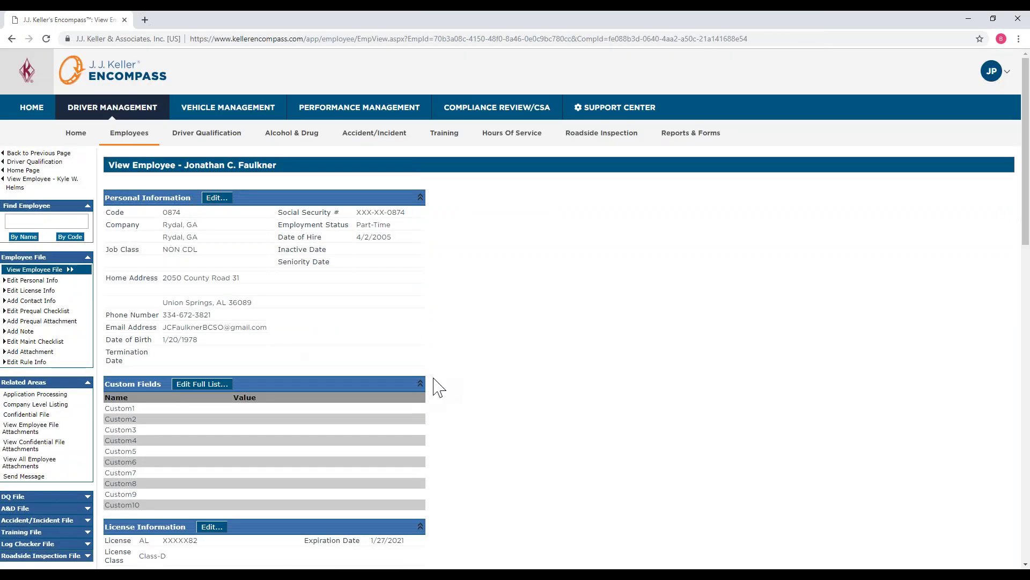
Change this employee's status to Terminated with termination date 2/15/2019, save, and complete the safety performance history page.
scroll(542, 372, "down", 3)
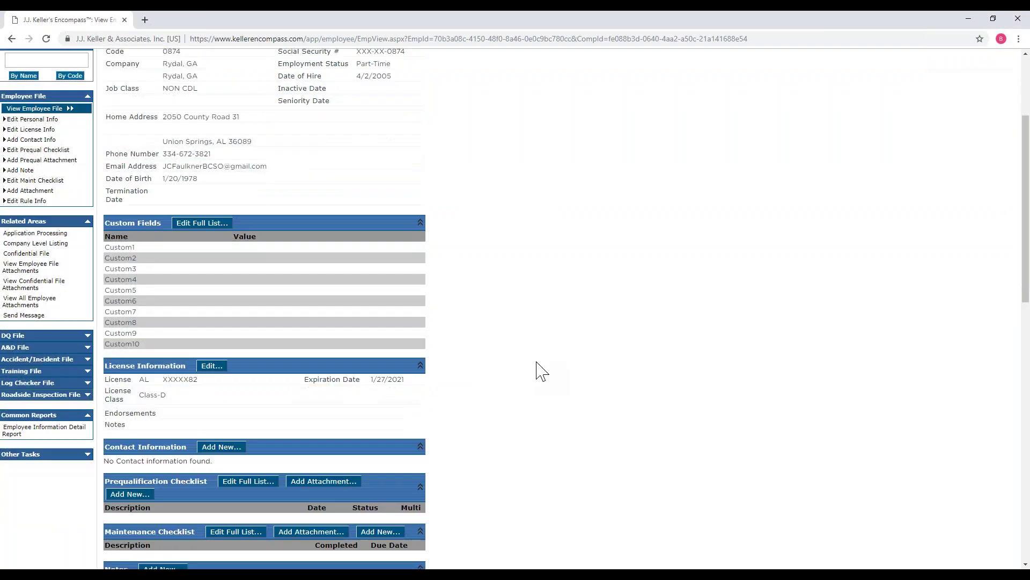
scroll(542, 370, "up", 3)
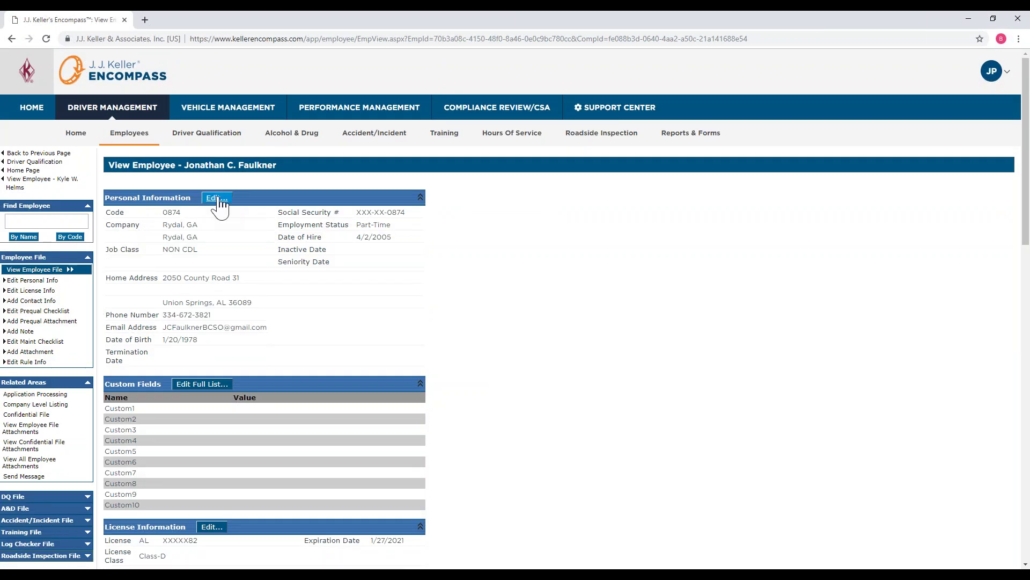
left_click(216, 198)
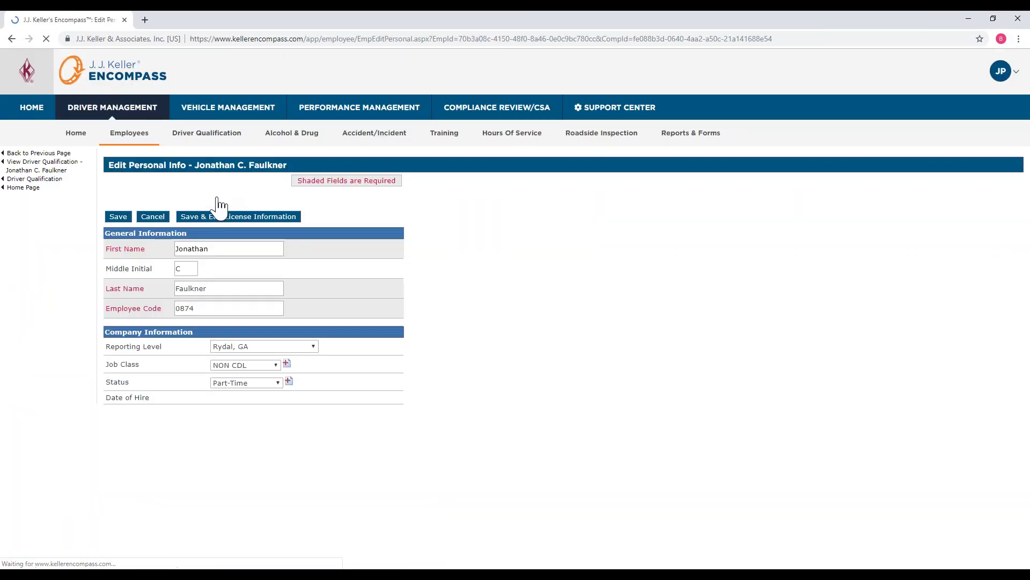
left_click(277, 383)
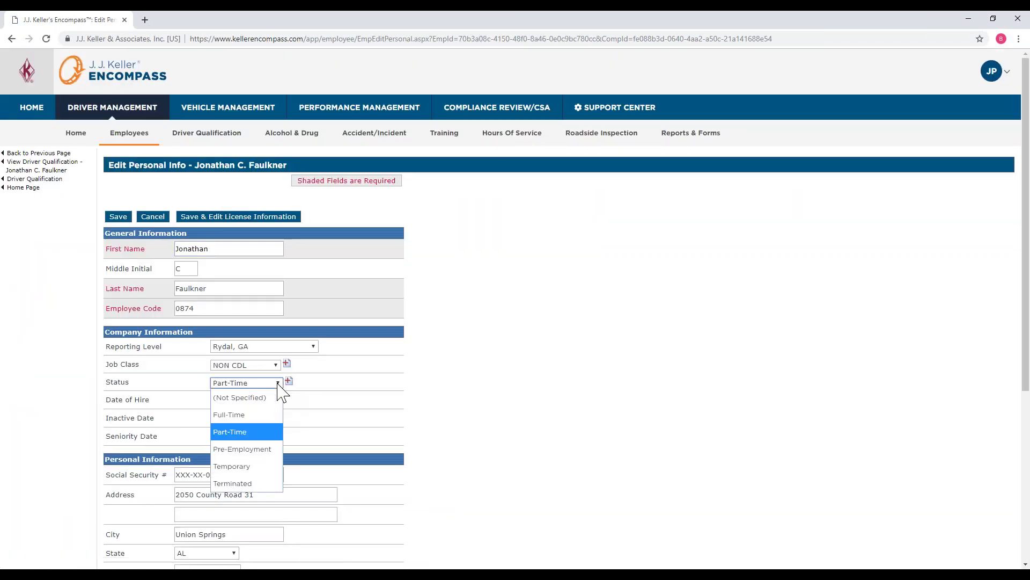
left_click(251, 484)
scroll(61, 346, "down", 5)
left_click(119, 400)
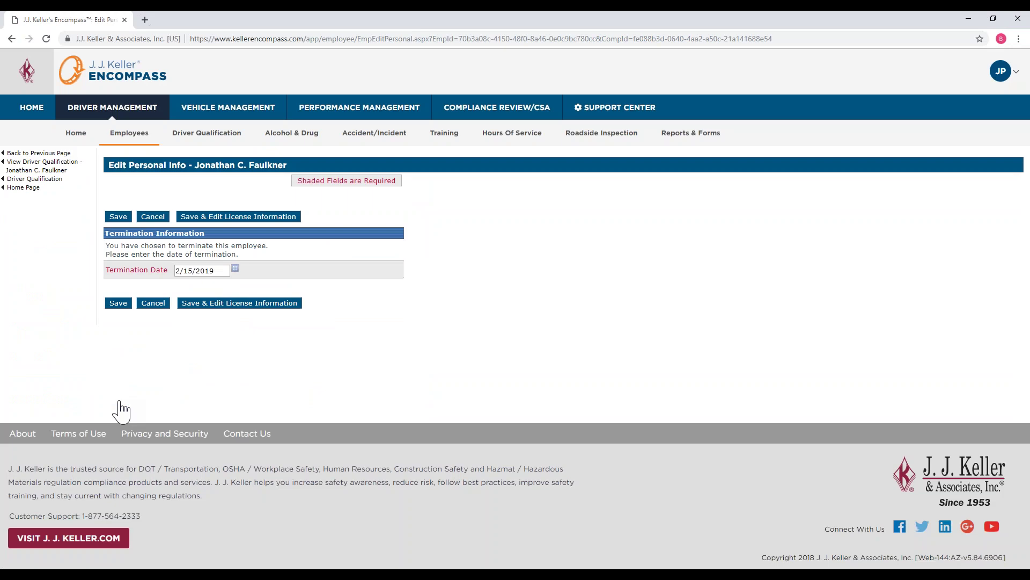
left_click(118, 304)
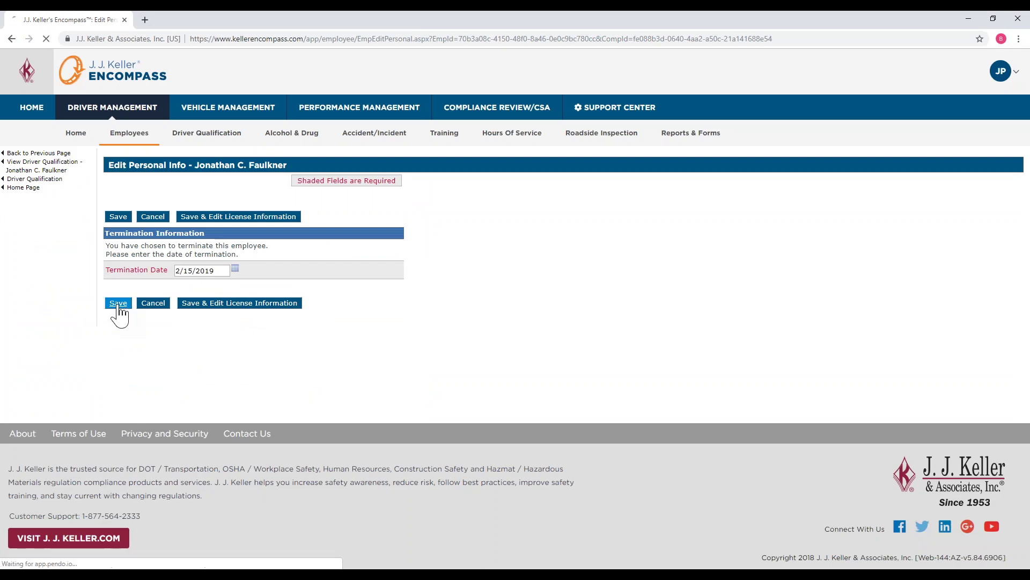
scroll(118, 312, "down", 5)
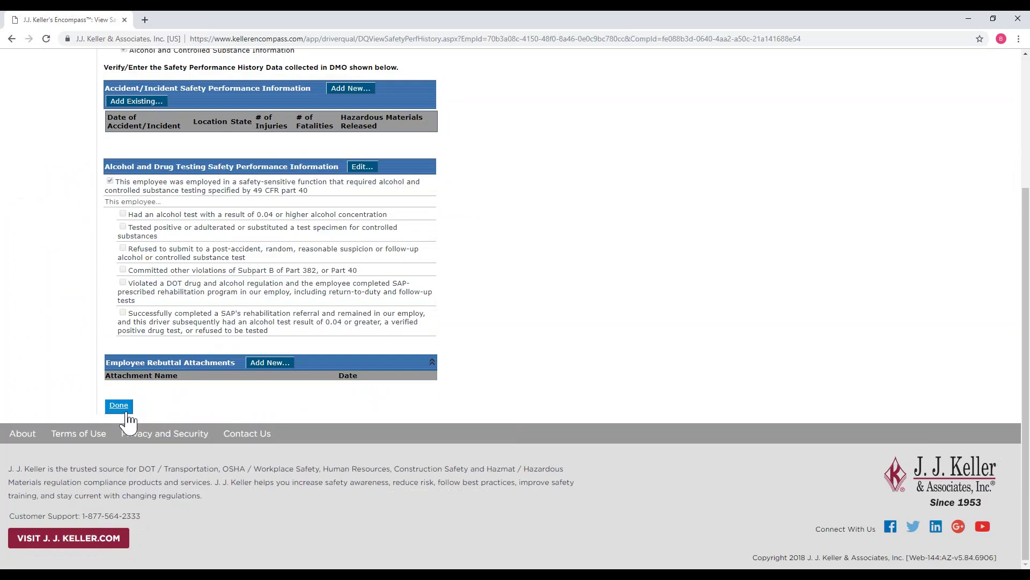
left_click(128, 414)
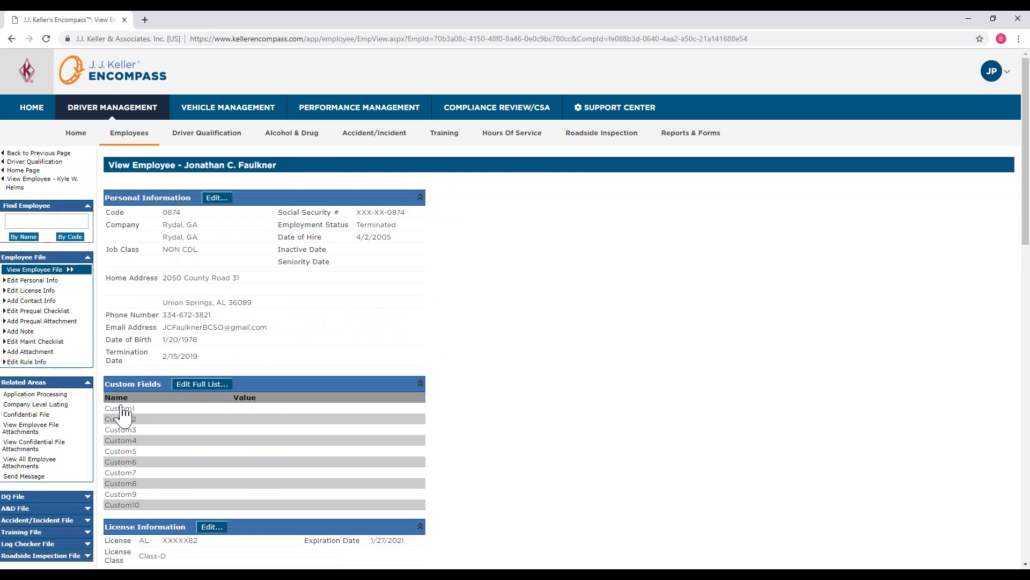
Return to the Driver Management home page and open the first driver's qualification file from the incomplete DQ files alert.
scroll(123, 413, "down", 5)
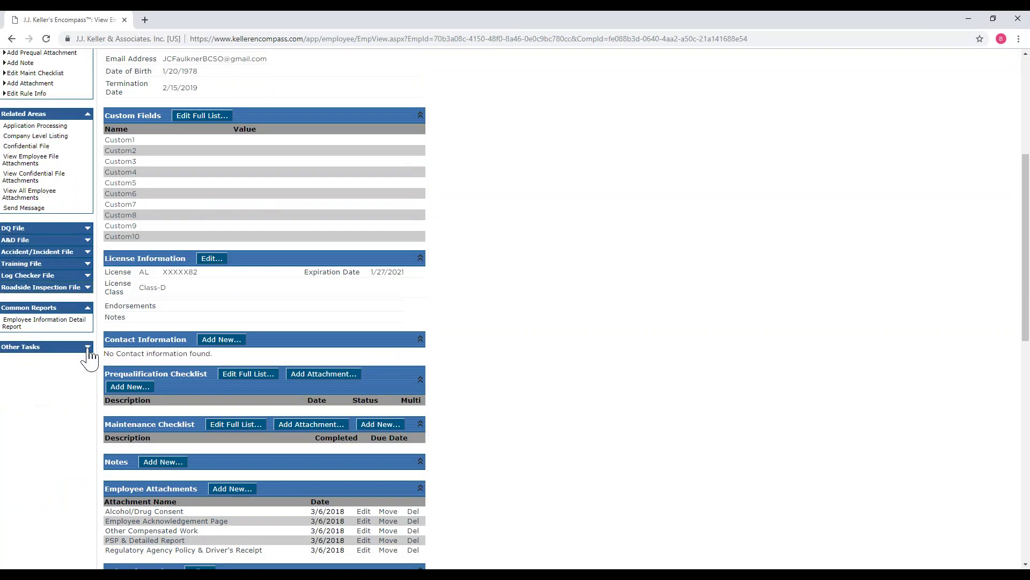
scroll(88, 357, "up", 5)
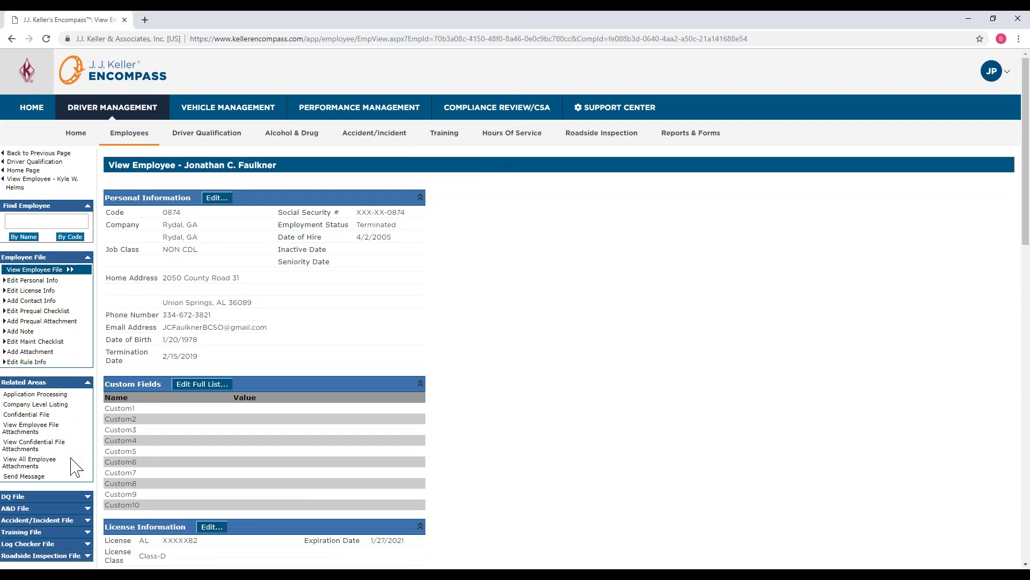
left_click(119, 113)
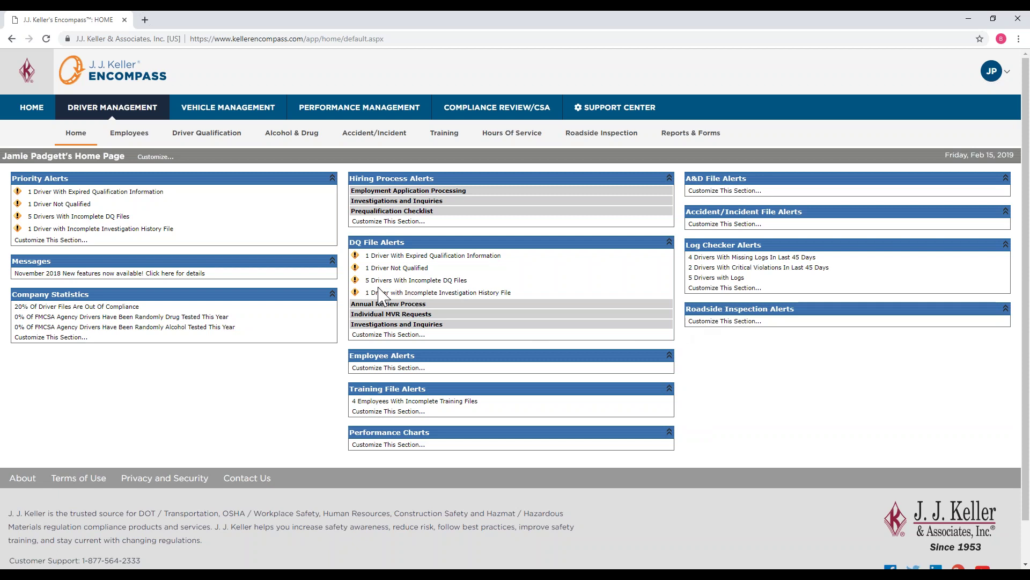
left_click(444, 283)
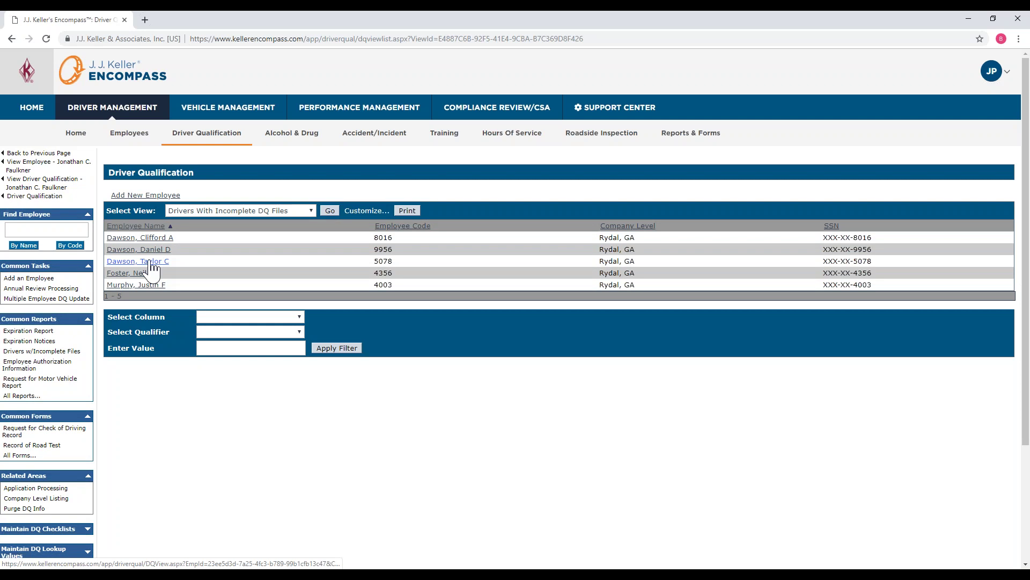
left_click(164, 238)
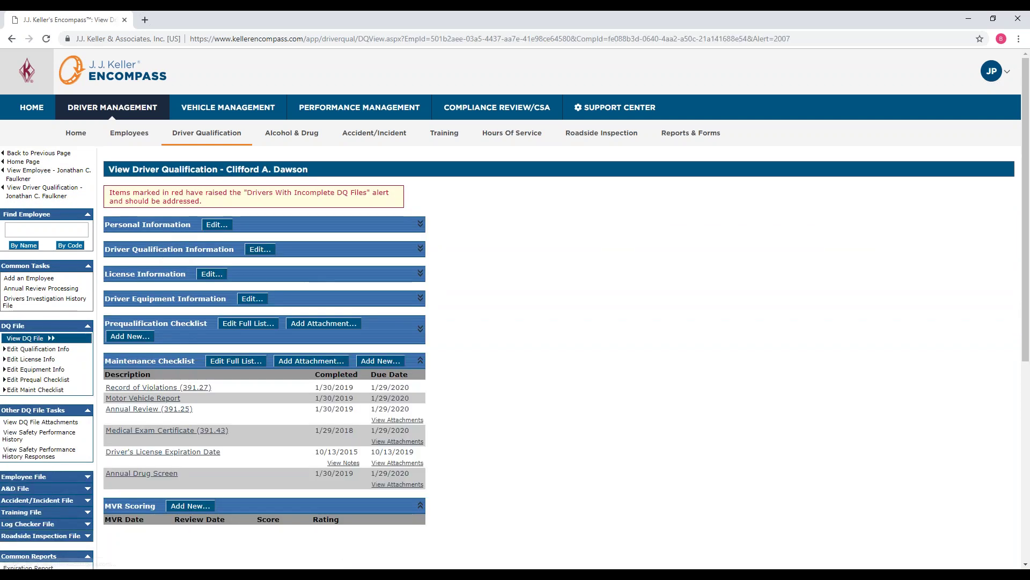
Expand the driver's personal, driver qualification, license and driver equipment information sections in the DQ file.
left_click(421, 225)
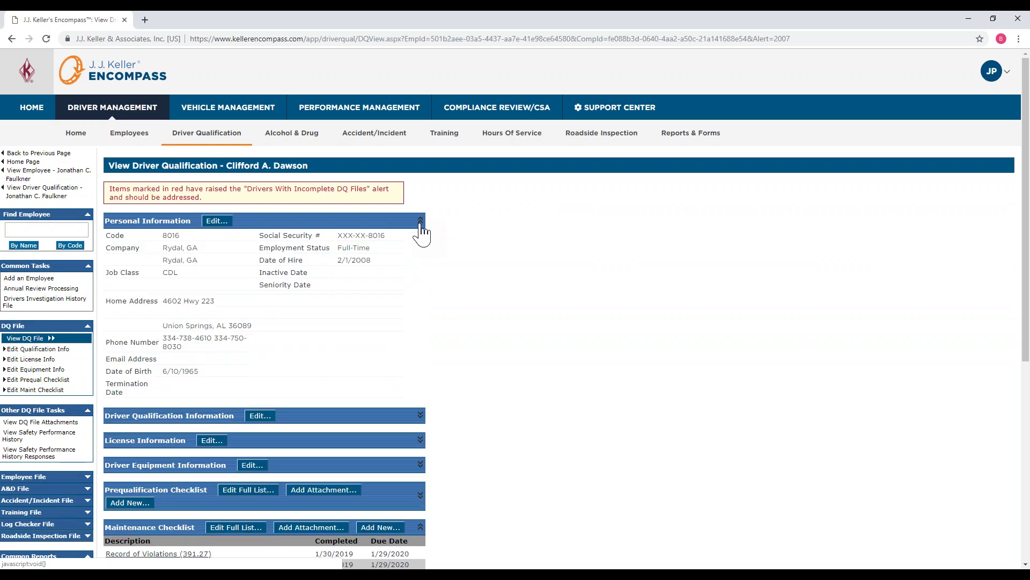
scroll(417, 276, "down", 4)
left_click(421, 203)
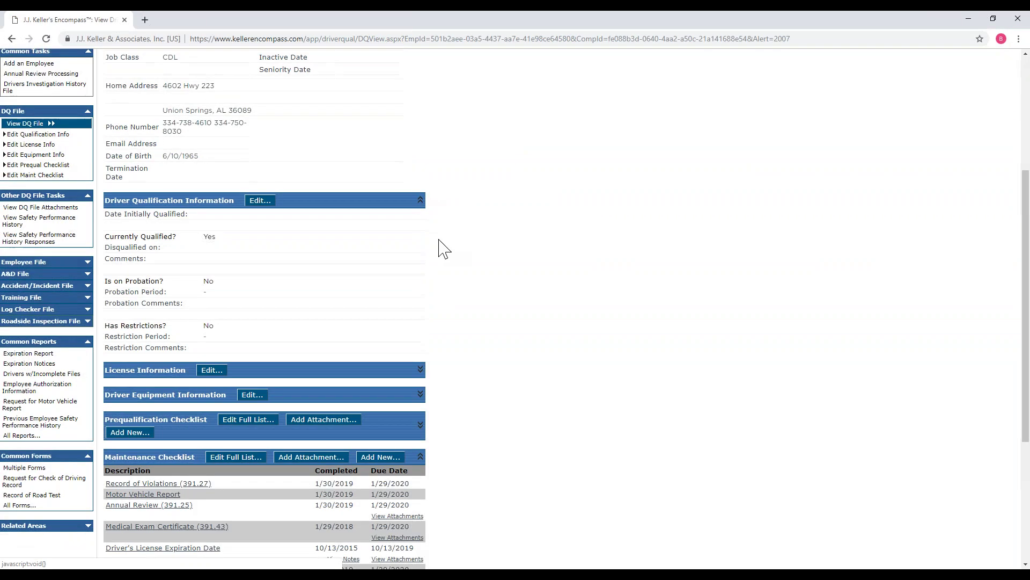
scroll(444, 279, "down", 2)
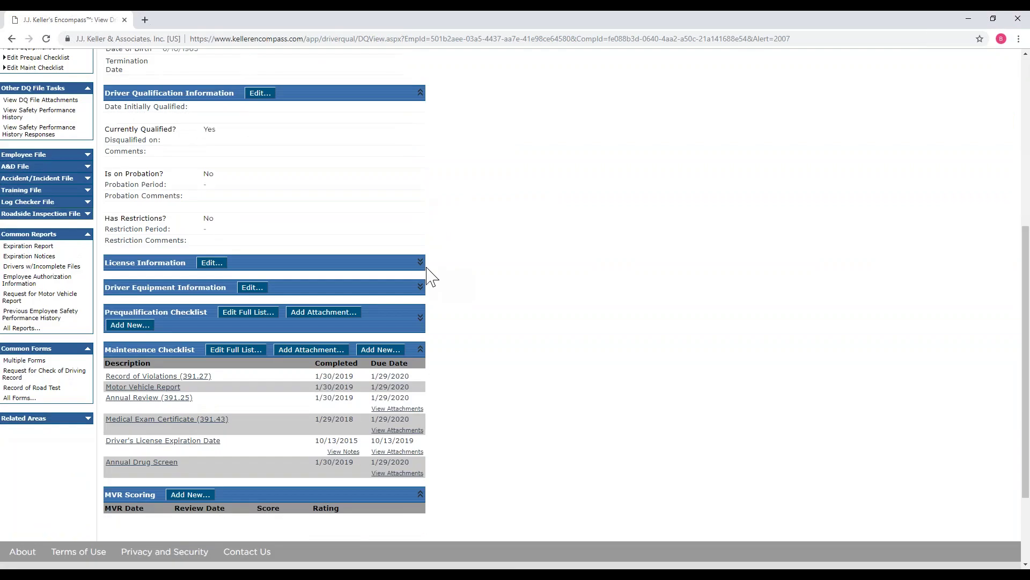
left_click(420, 263)
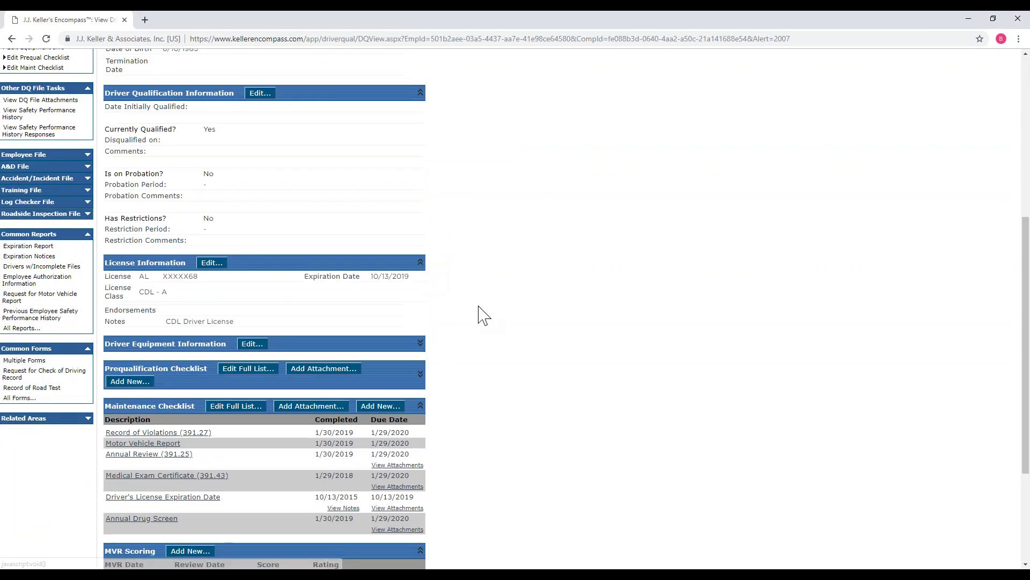
scroll(482, 315, "down", 3)
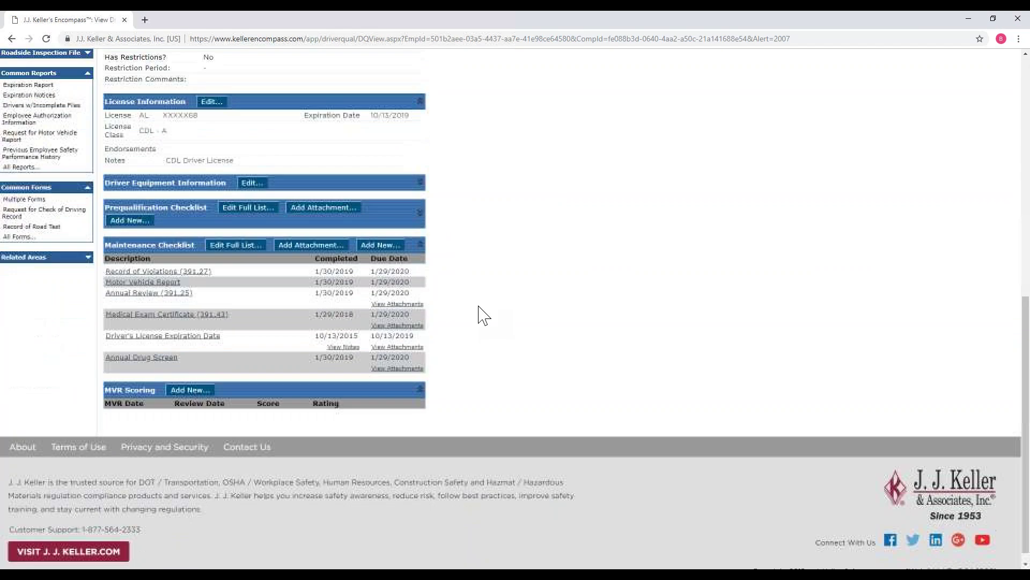
left_click(420, 184)
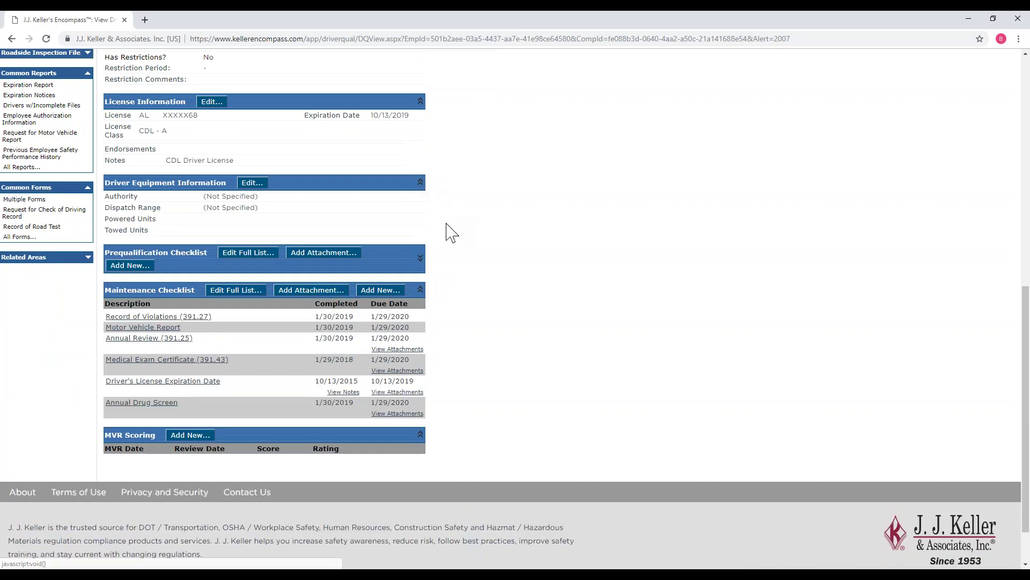
Expand the prequalification checklist and review its items flagged in red against the rest of the driver's DQ file.
left_click(422, 258)
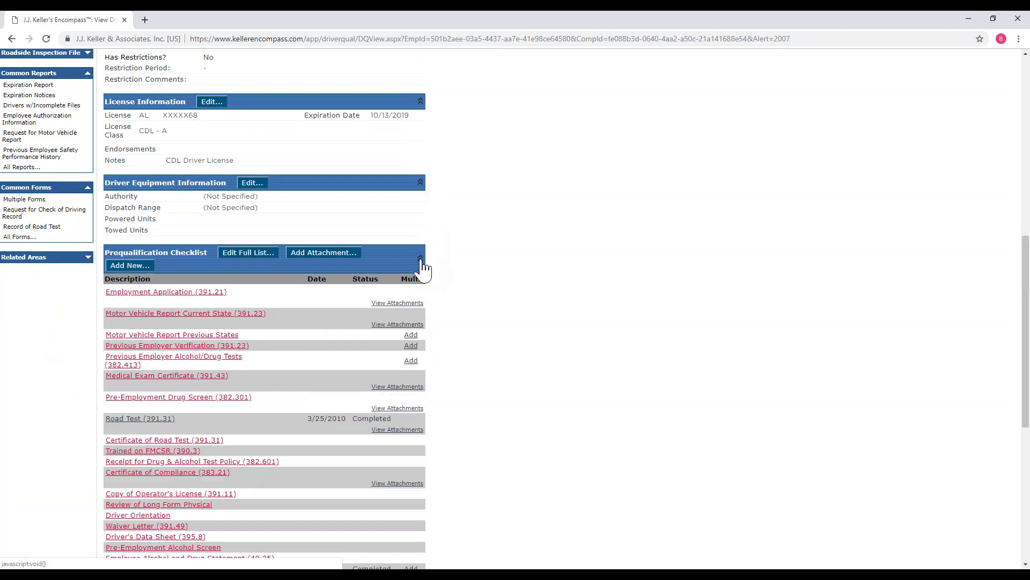
scroll(490, 303, "down", 3)
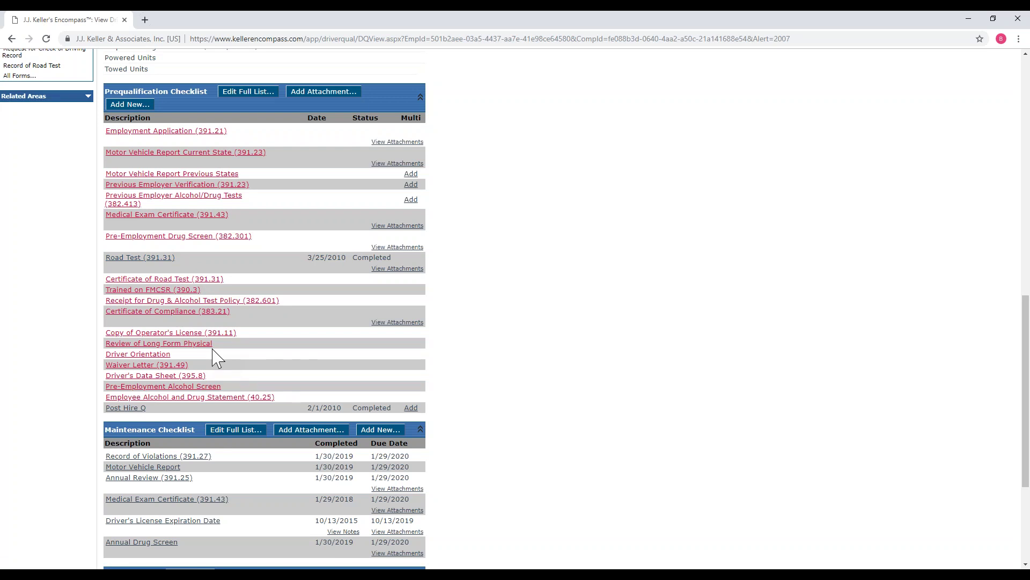
scroll(214, 357, "up", 2)
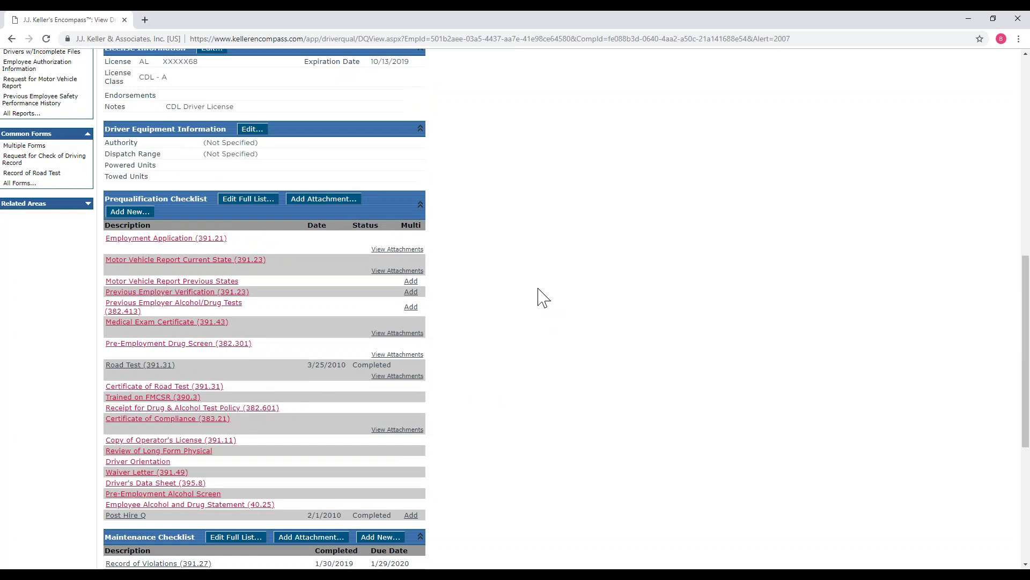
scroll(544, 298, "up", 6)
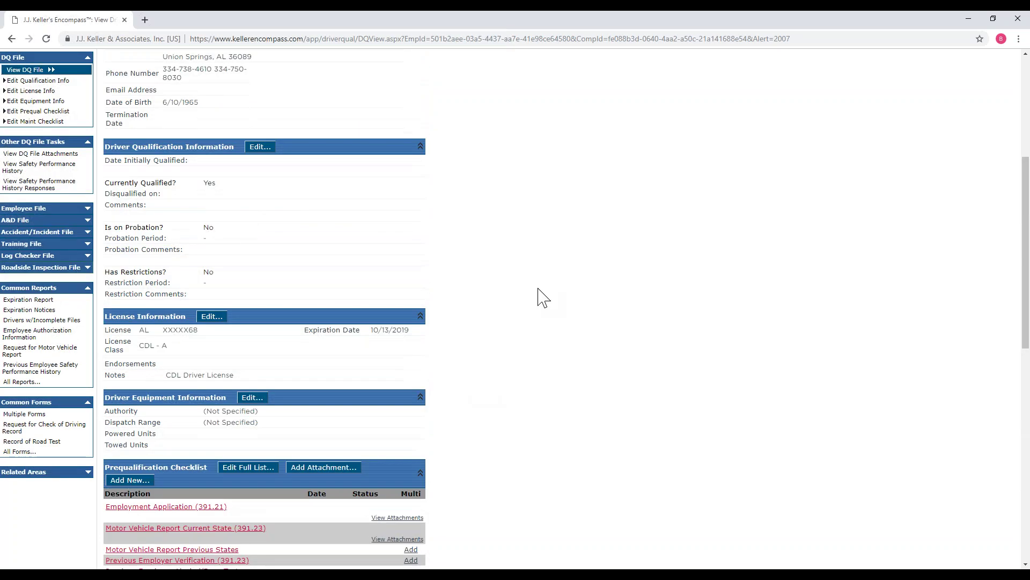
scroll(543, 298, "up", 2)
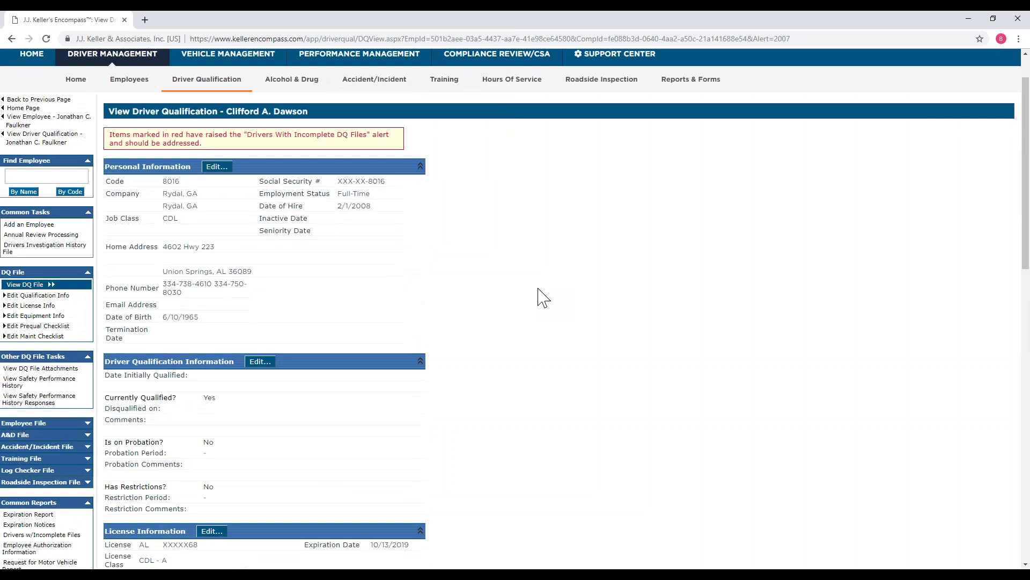
scroll(543, 297, "down", 2)
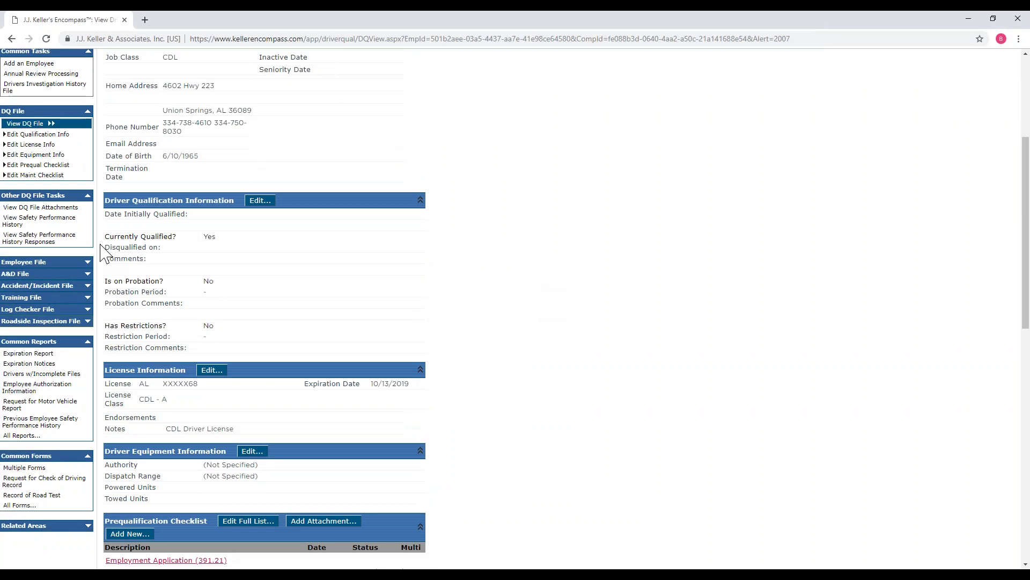
scroll(79, 252, "up", 4)
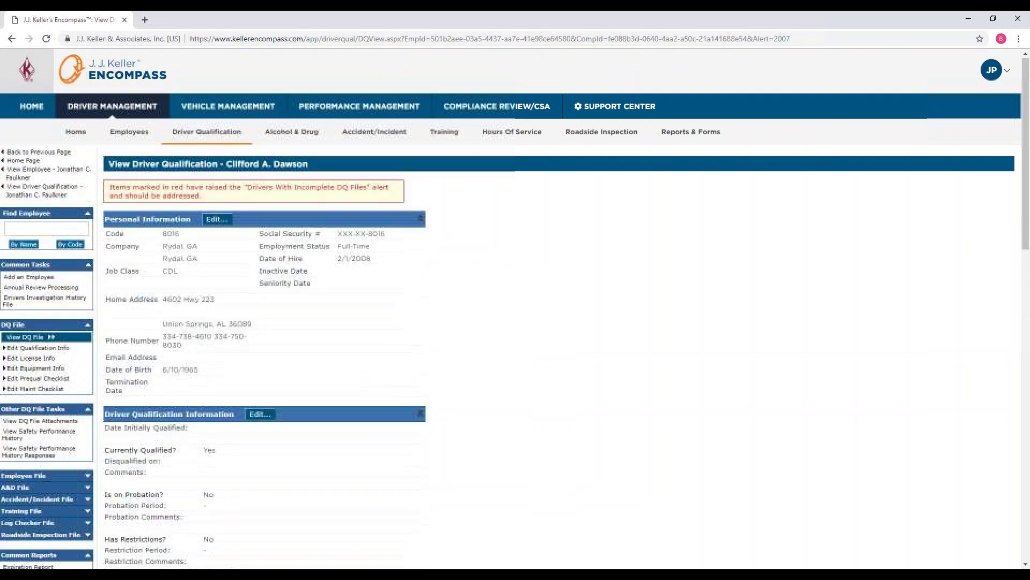
Return to the home page and open the first driver's log checker file from the alert for missing logs in last 45 days.
left_click(56, 154)
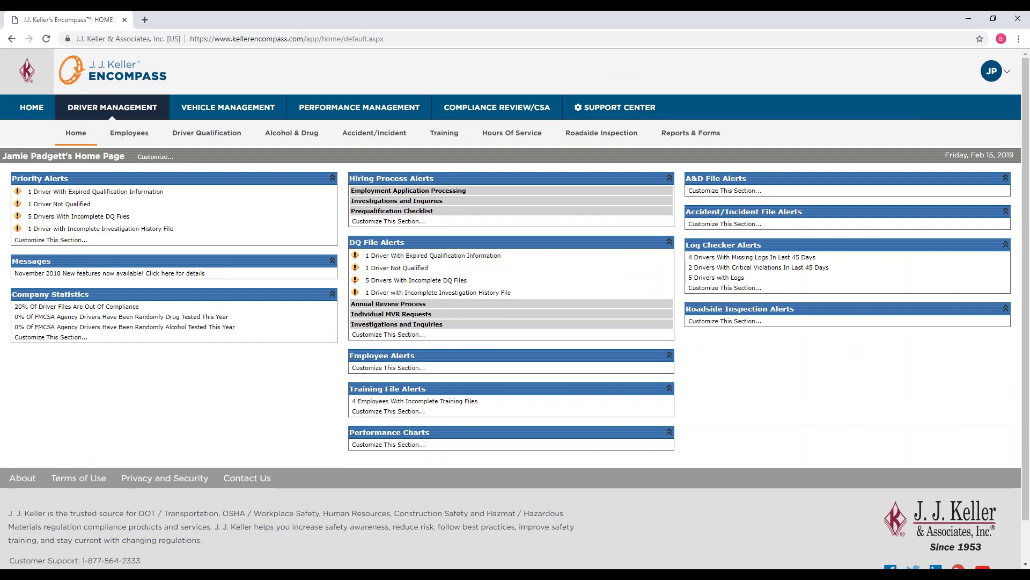
left_click(746, 258)
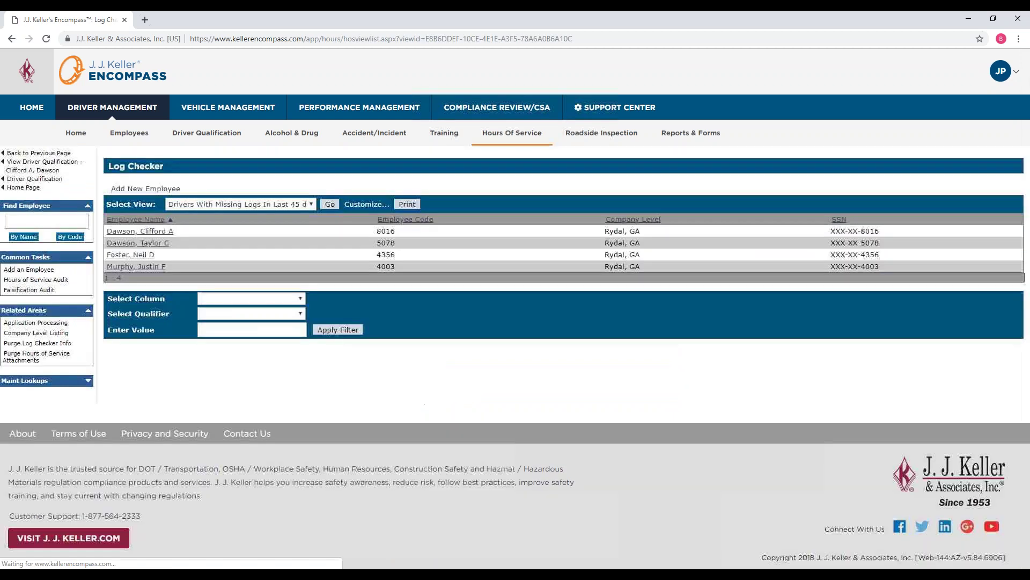
left_click(154, 234)
Examine the driver's daily logs, missing logs and violations, including the 2/14/2019 Shipment Info Missing/Incomplete violation.
scroll(414, 261, "down", 4)
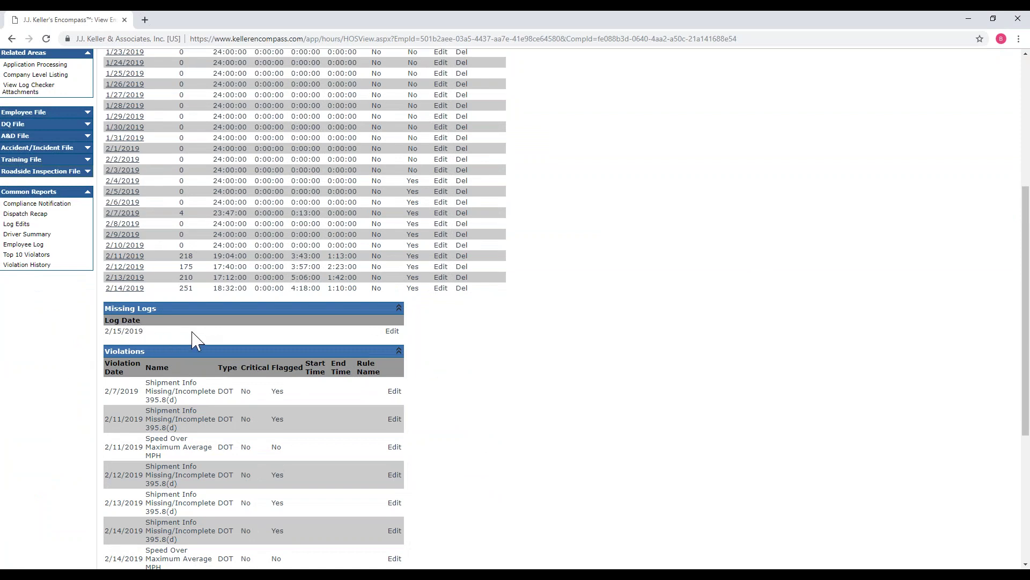
scroll(196, 341, "down", 3)
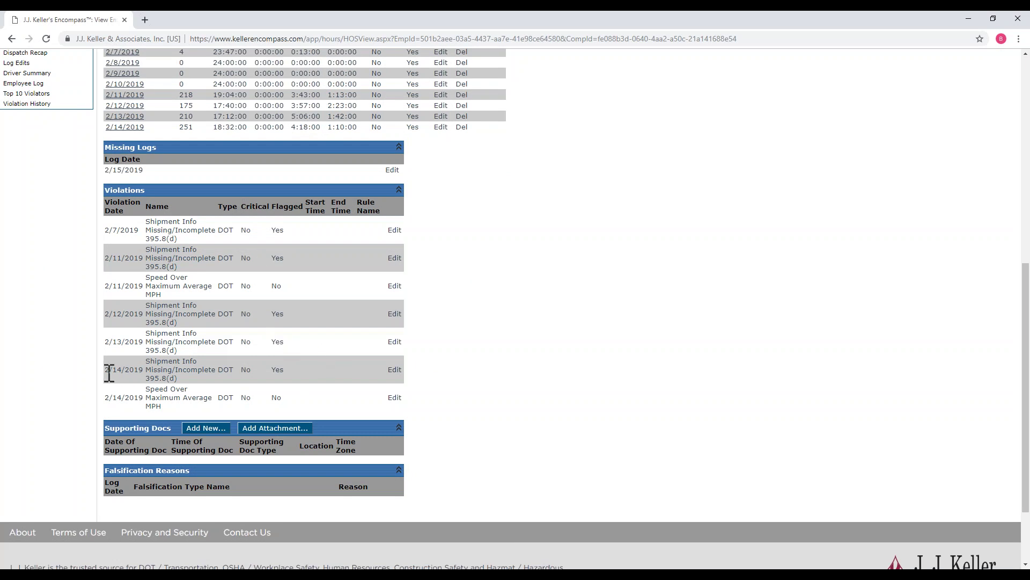
left_click_drag(105, 370, 405, 380)
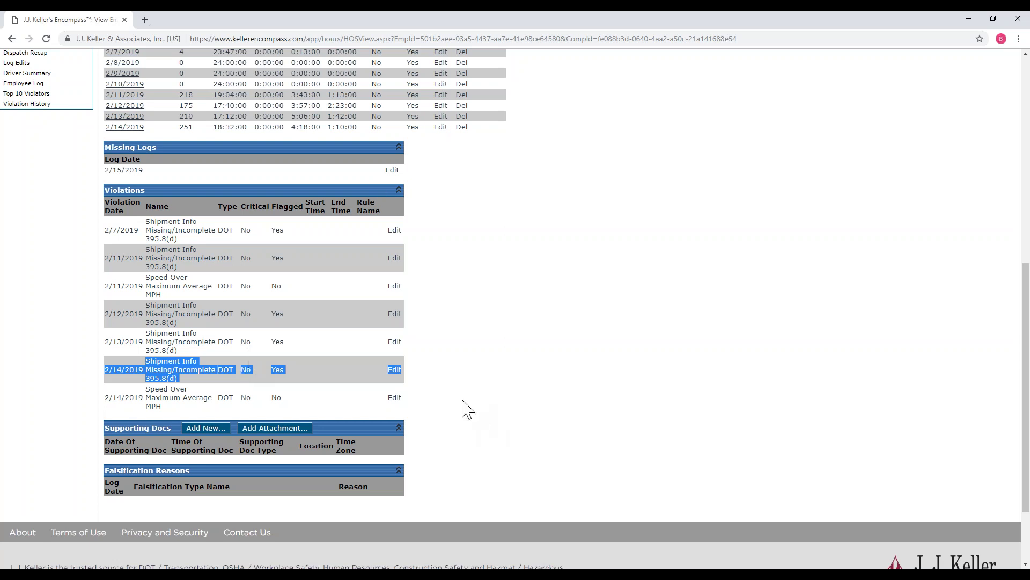
scroll(450, 382, "up", 1)
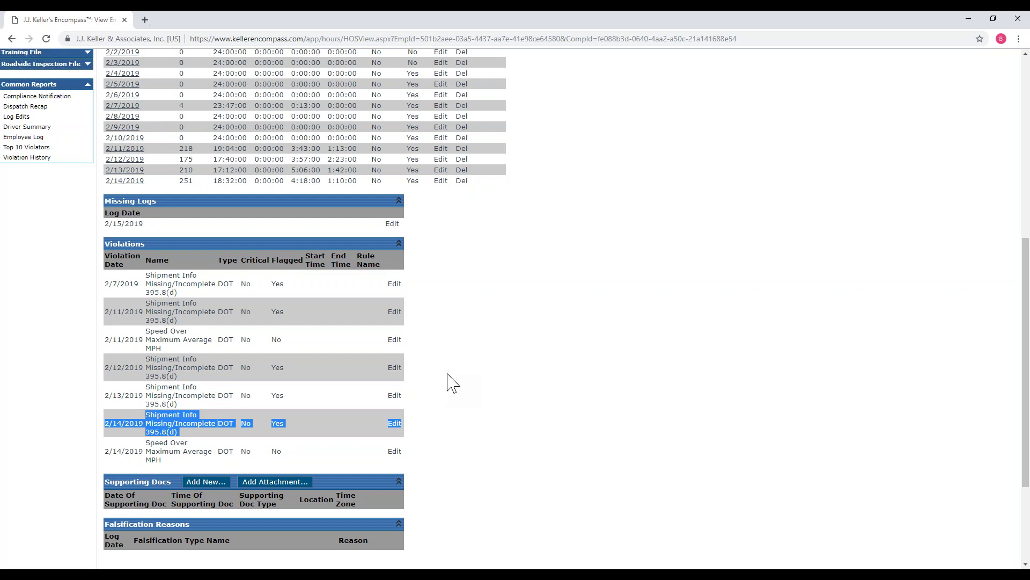
scroll(447, 374, "up", 5)
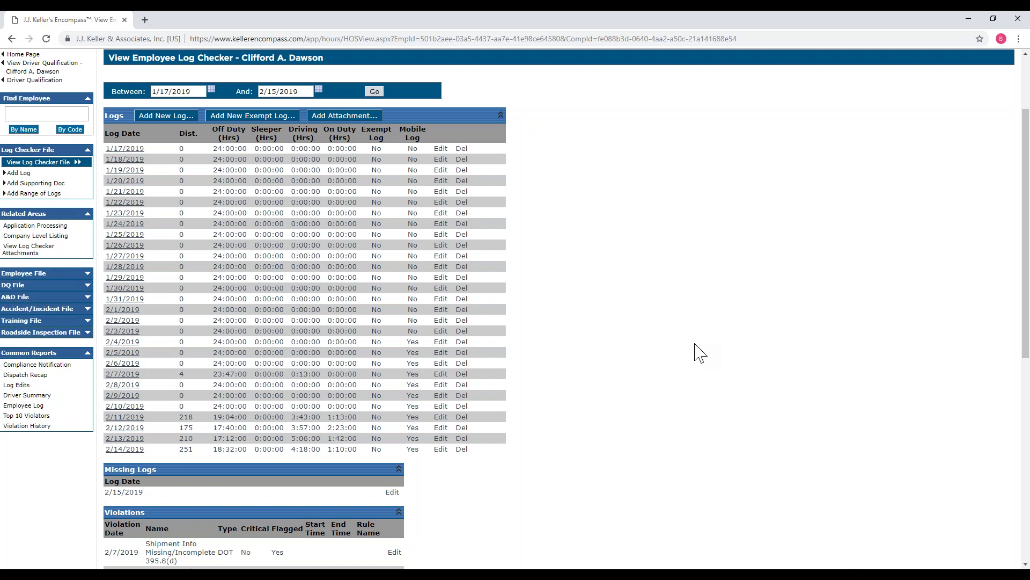
scroll(249, 355, "up", 1)
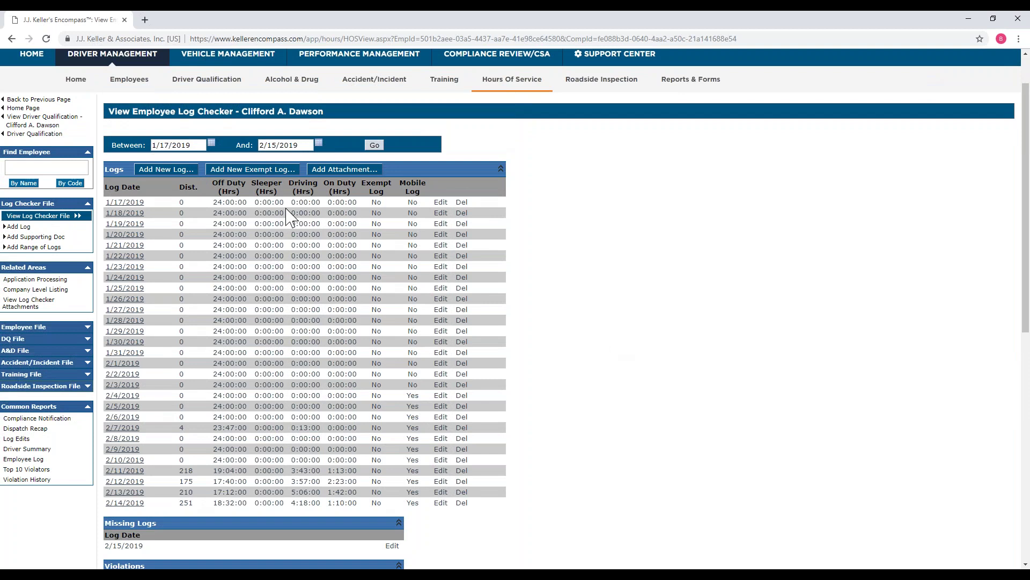
scroll(308, 322, "down", 2)
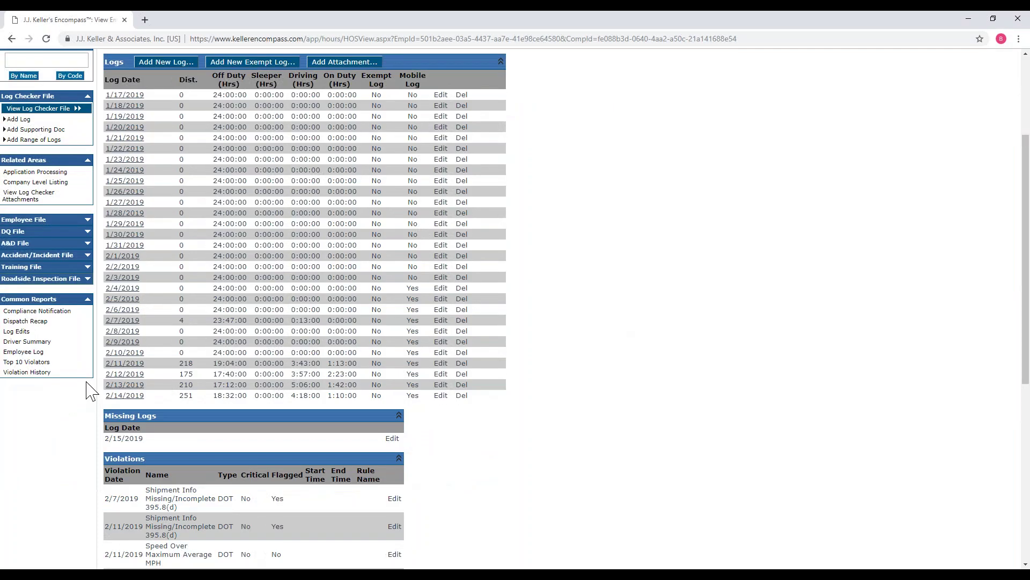
Open the 2/11/2019 log for editing and set its Shipment Info to "plants and racks".
left_click(125, 364)
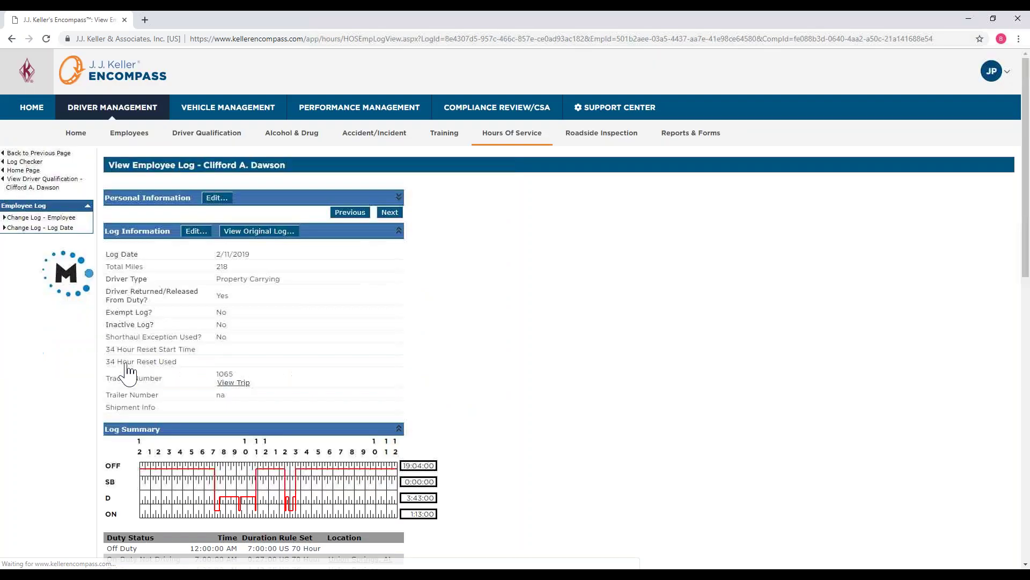
scroll(559, 239, "down", 4)
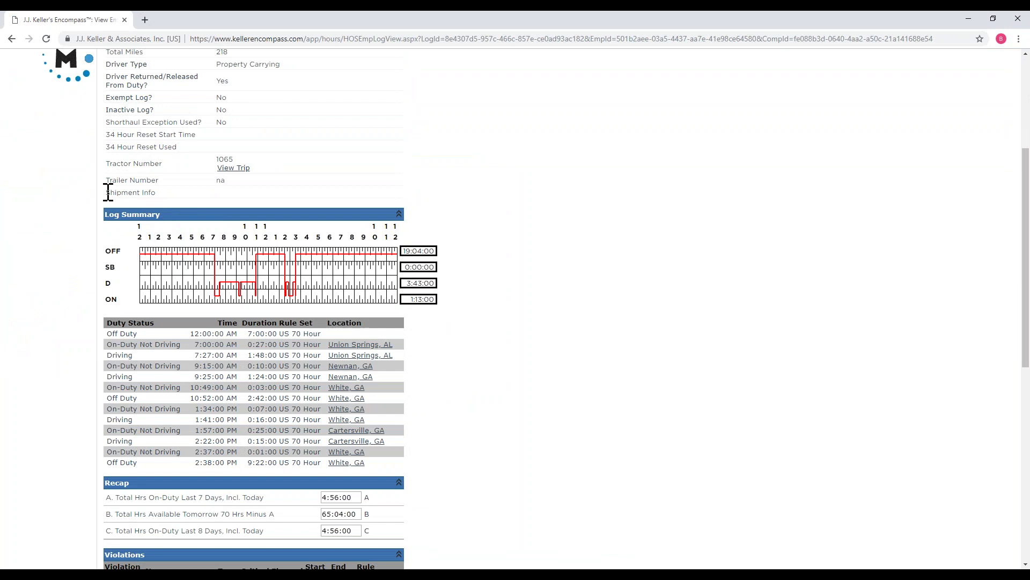
left_click_drag(109, 192, 156, 193)
scroll(616, 161, "up", 3)
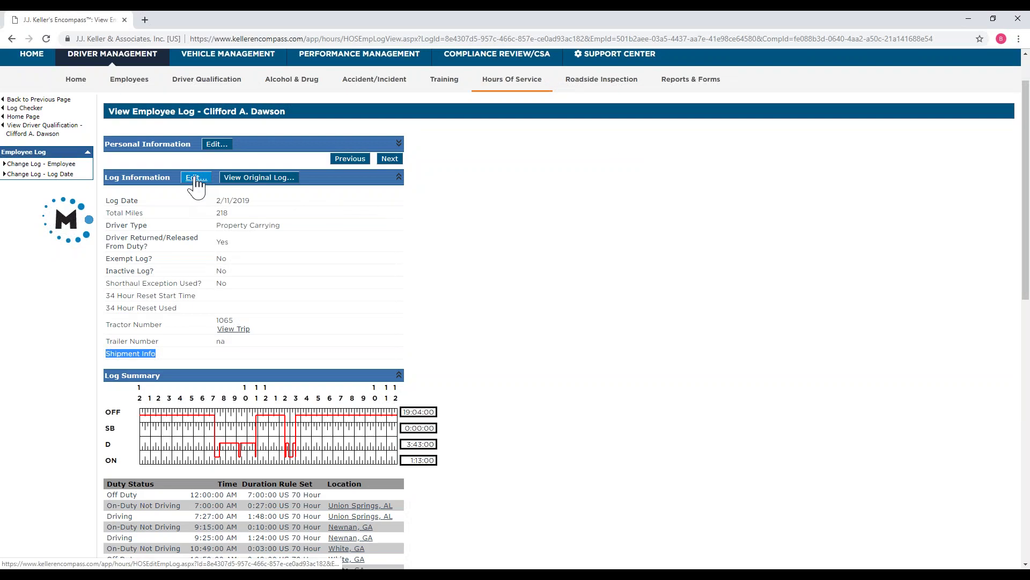
left_click(196, 178)
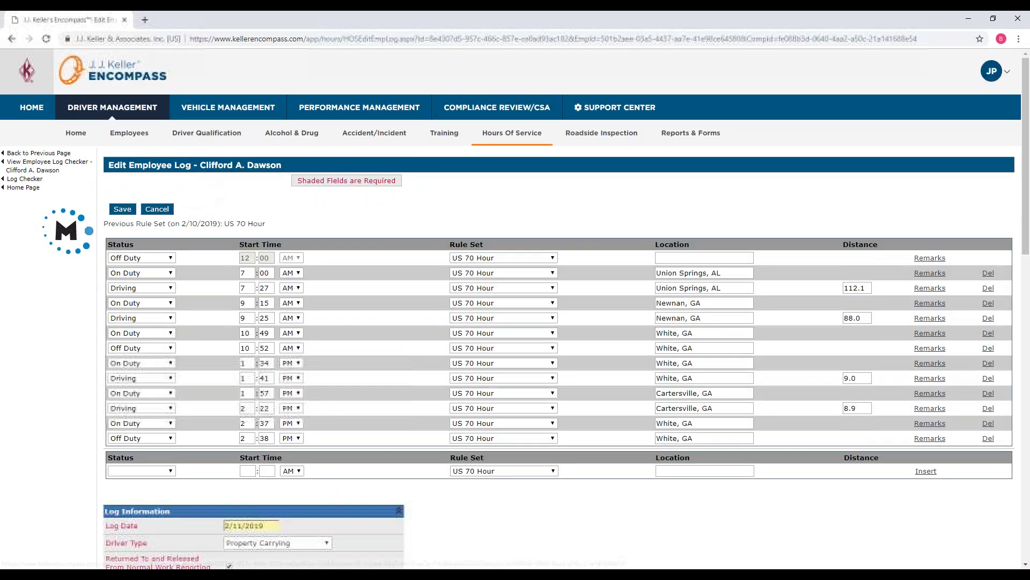
scroll(279, 321, "down", 5)
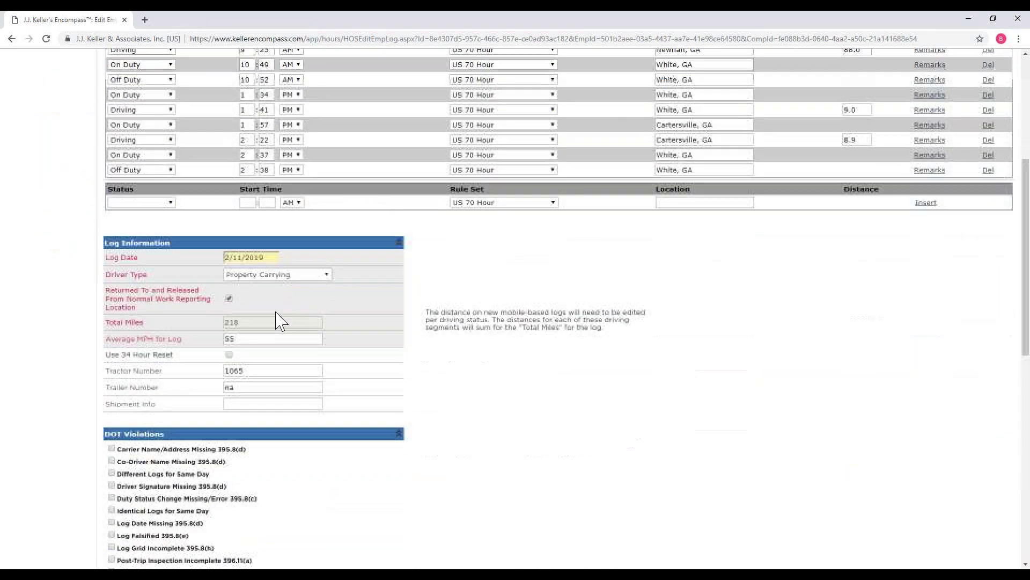
left_click(248, 404)
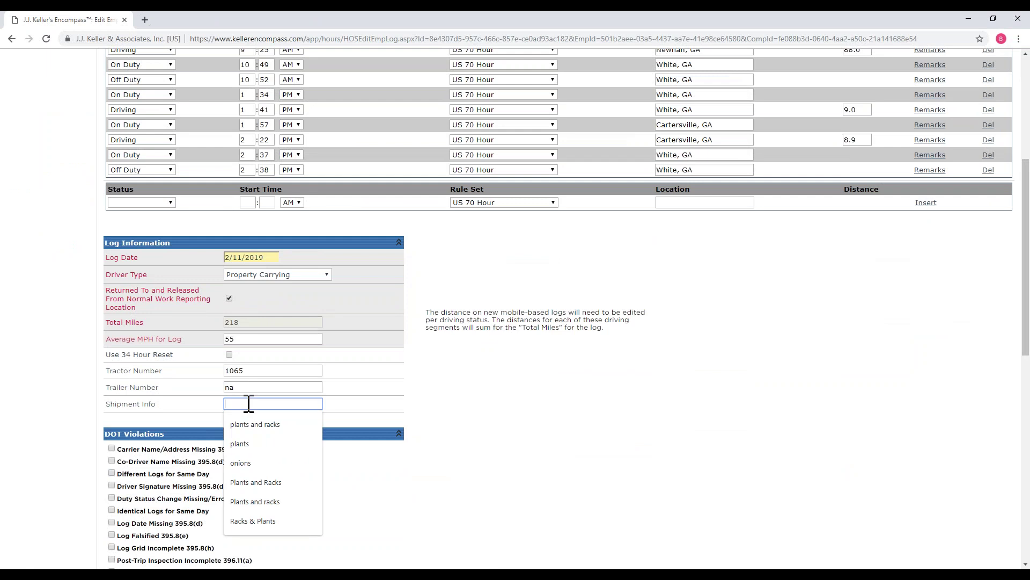
left_click(252, 424)
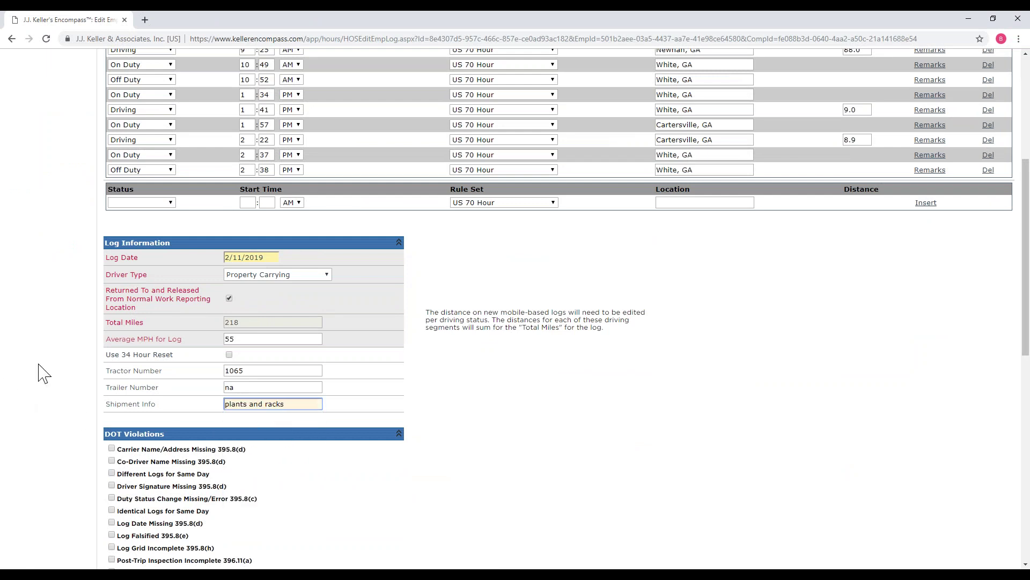
Enter "Driver error" as the reason for edit and save the employee log.
scroll(38, 370, "down", 10)
left_click(176, 243)
type("Dri")
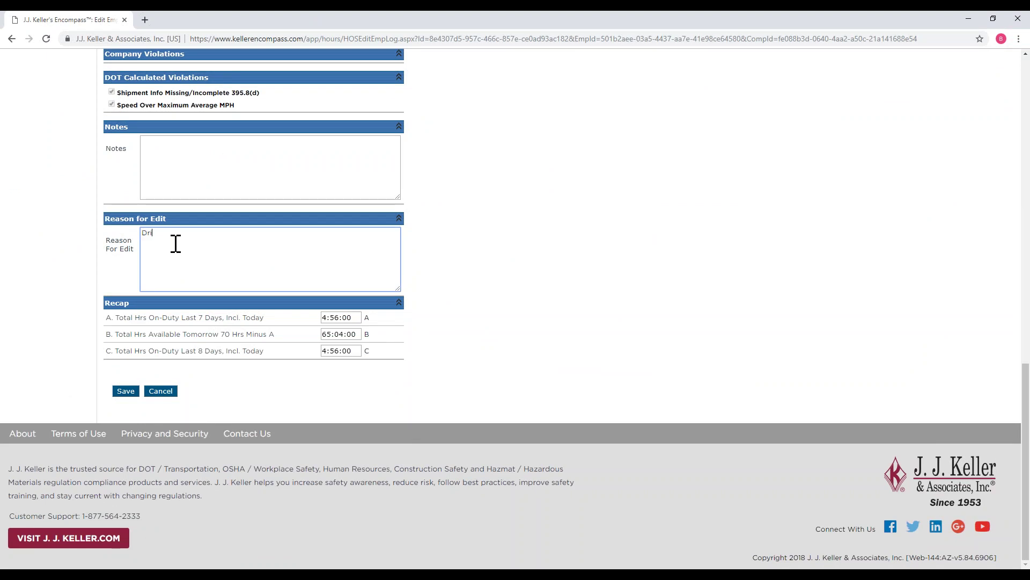
type("ver error")
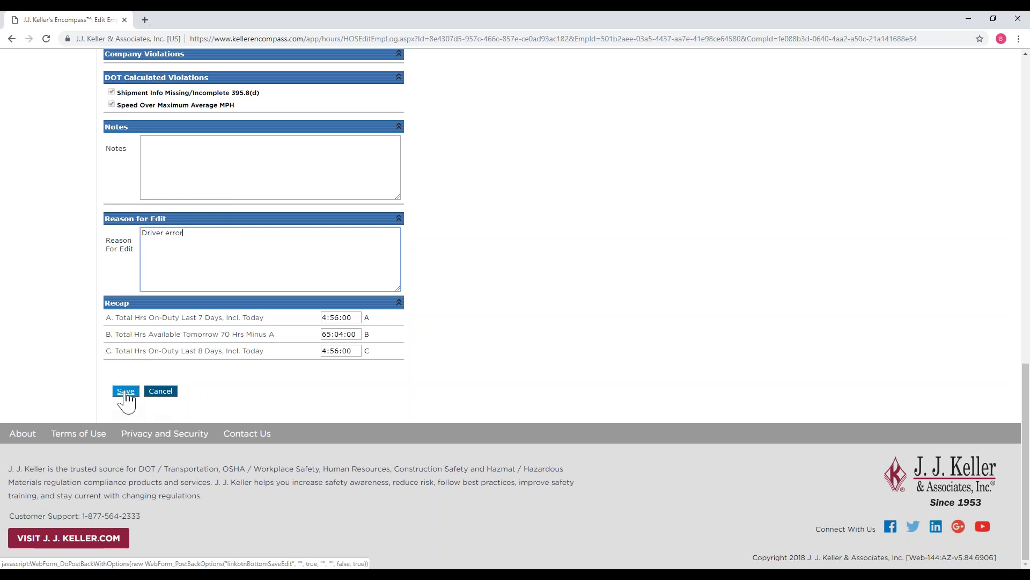
left_click(127, 396)
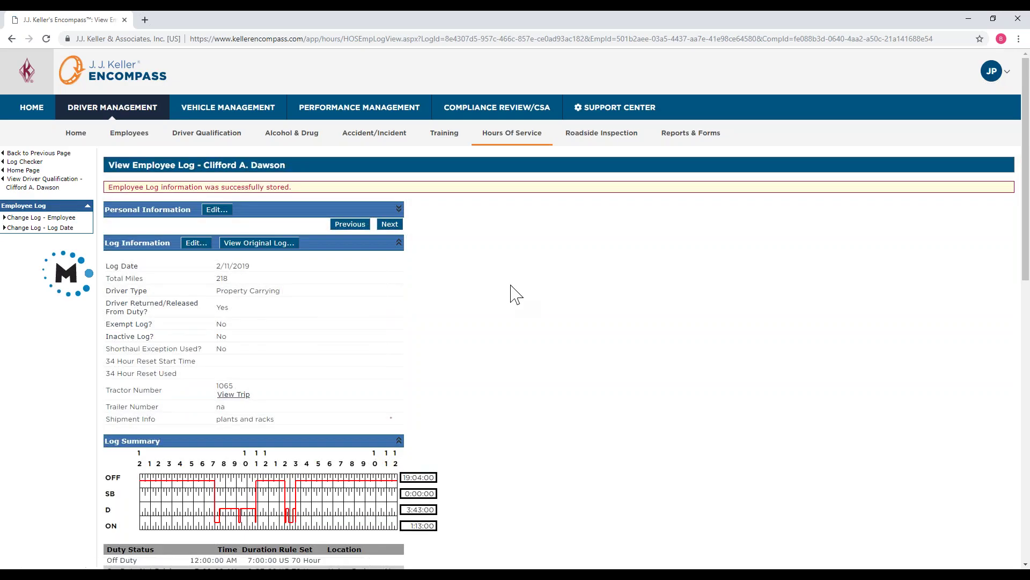
Reopen the 2/11/2019 log for editing and check the duty status options of its last entry.
scroll(483, 321, "down", 2)
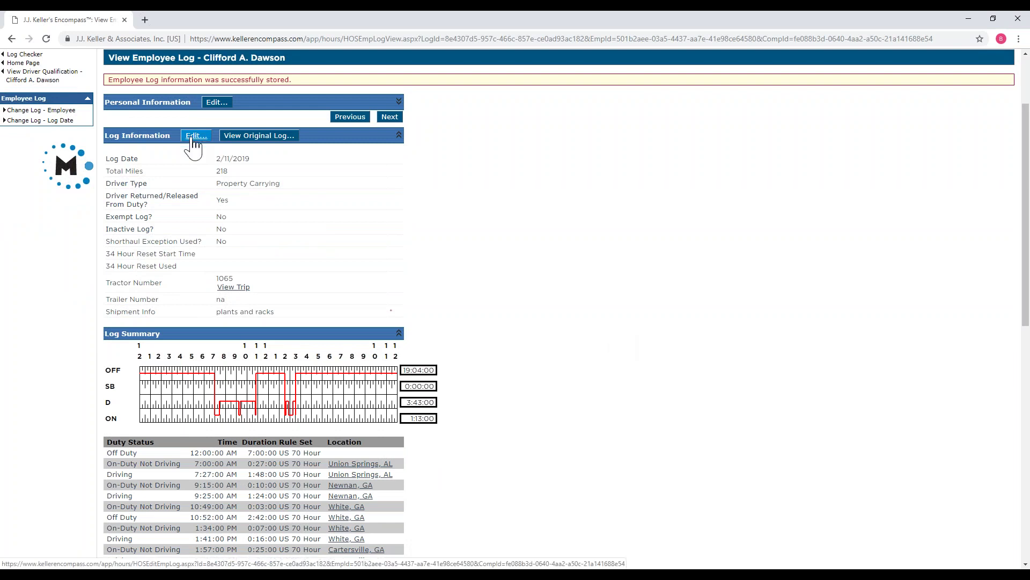
left_click(194, 137)
scroll(174, 231, "down", 4)
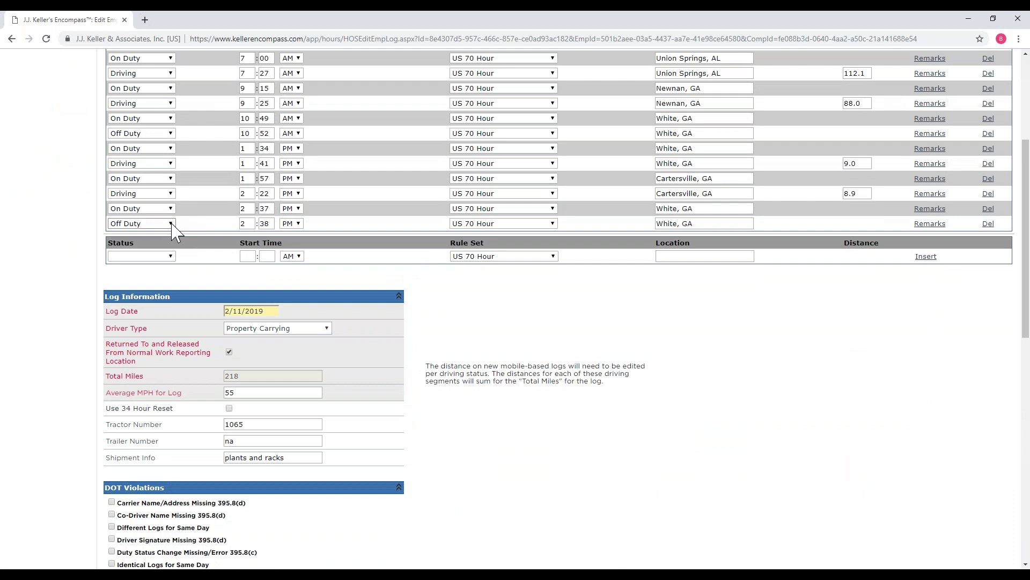
left_click(171, 223)
left_click(144, 290)
left_click(172, 223)
left_click(147, 238)
Fill in a new Off Duty entry starting at 2:45 PM in White, GA, and cancel the log edit.
left_click(161, 257)
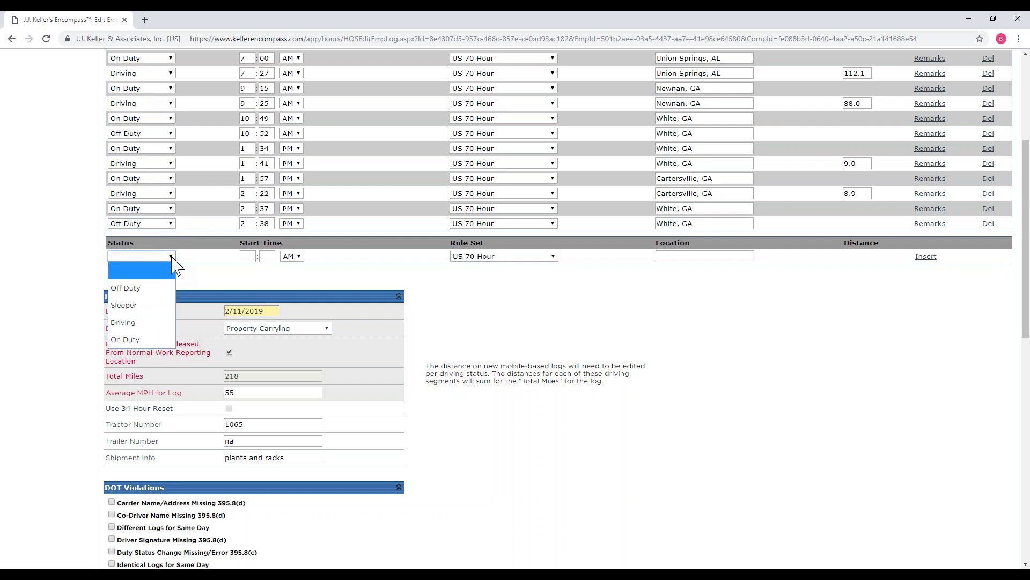
left_click(153, 296)
left_click(252, 256)
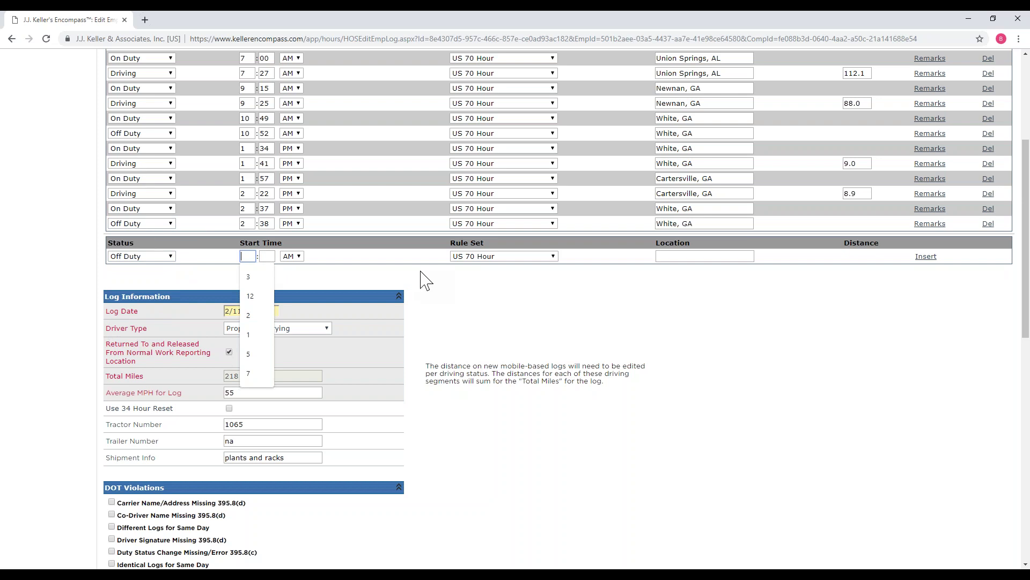
type("2")
key("Tab")
type("45")
key("Tab")
key("p")
key("Tab")
key("Tab")
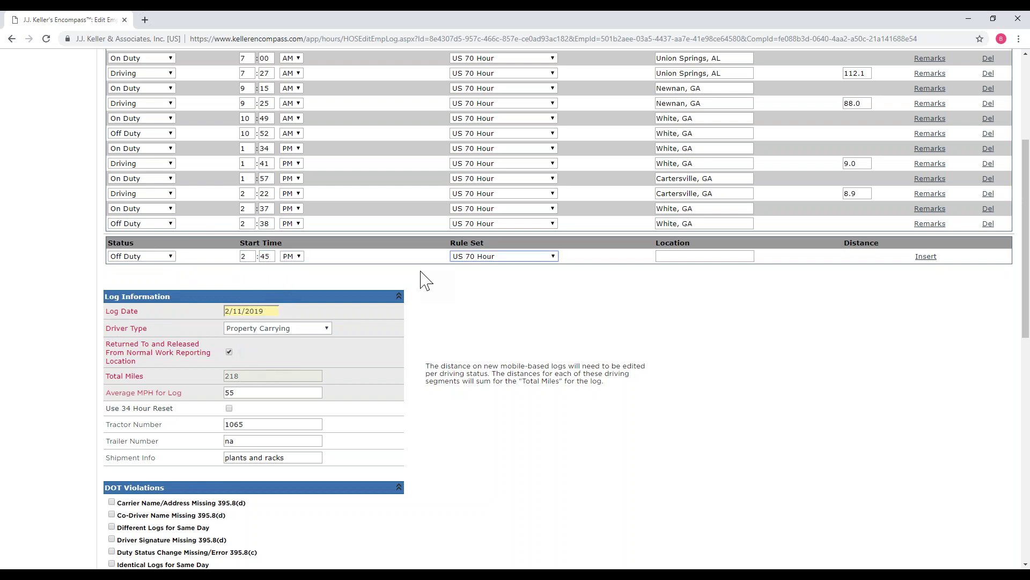
type("Wh")
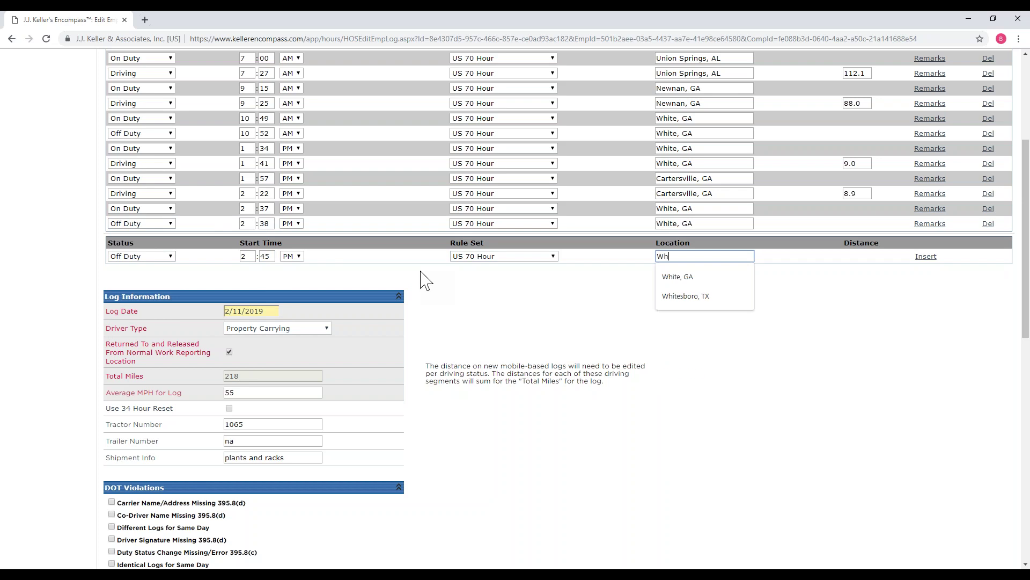
key("Down")
key("Return")
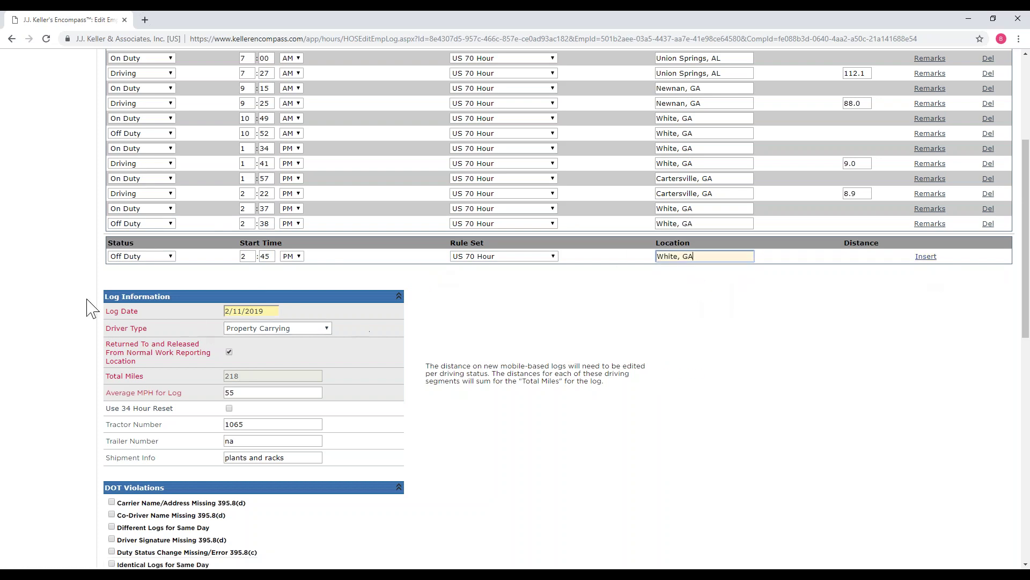
scroll(91, 309, "down", 8)
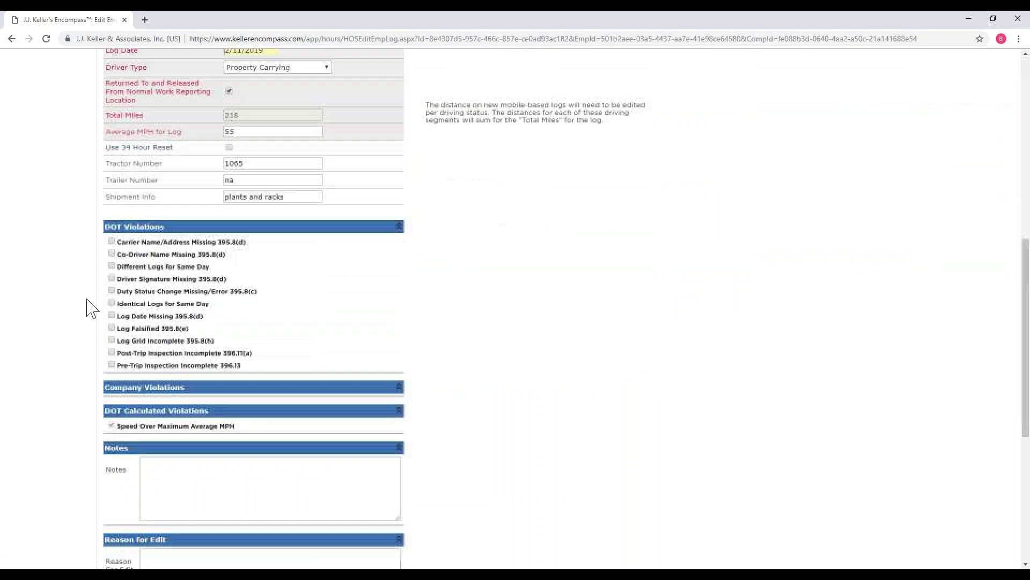
scroll(89, 306, "up", 10)
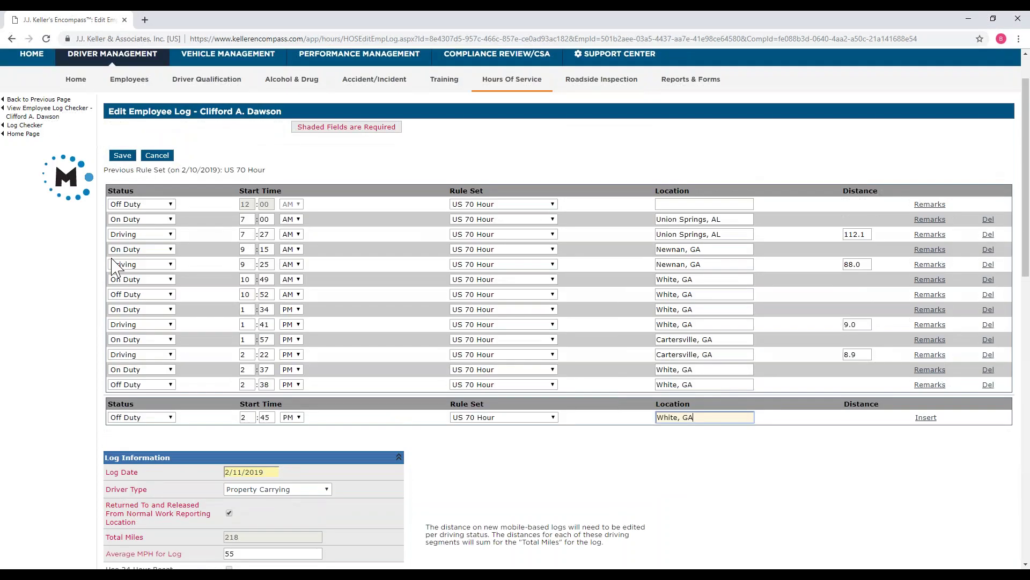
left_click(157, 157)
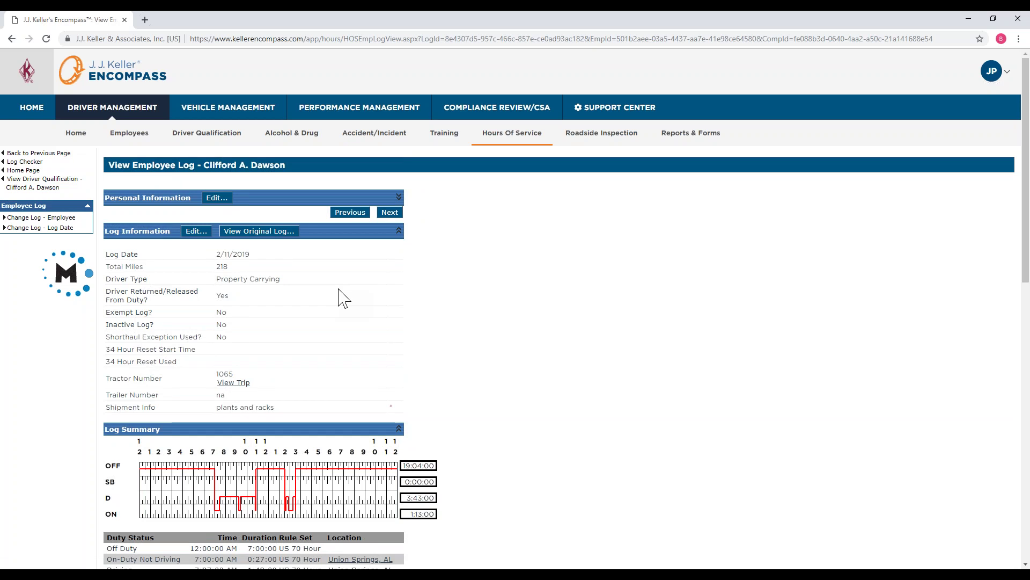
Leave the driver's log and open unit 1007 from the Vehicle Management alert for units with preventive maintenance due.
left_click(52, 155)
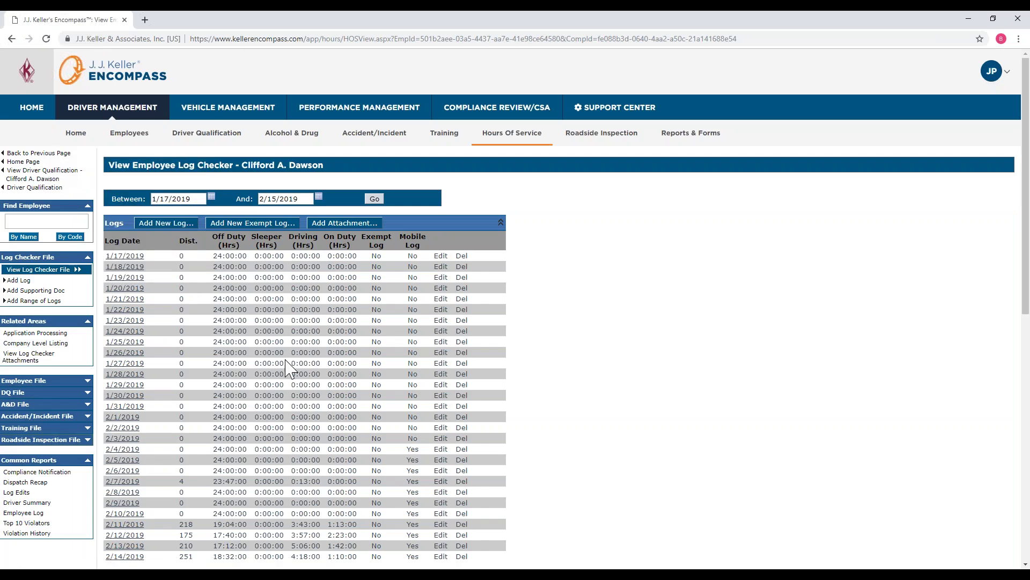
left_click(108, 110)
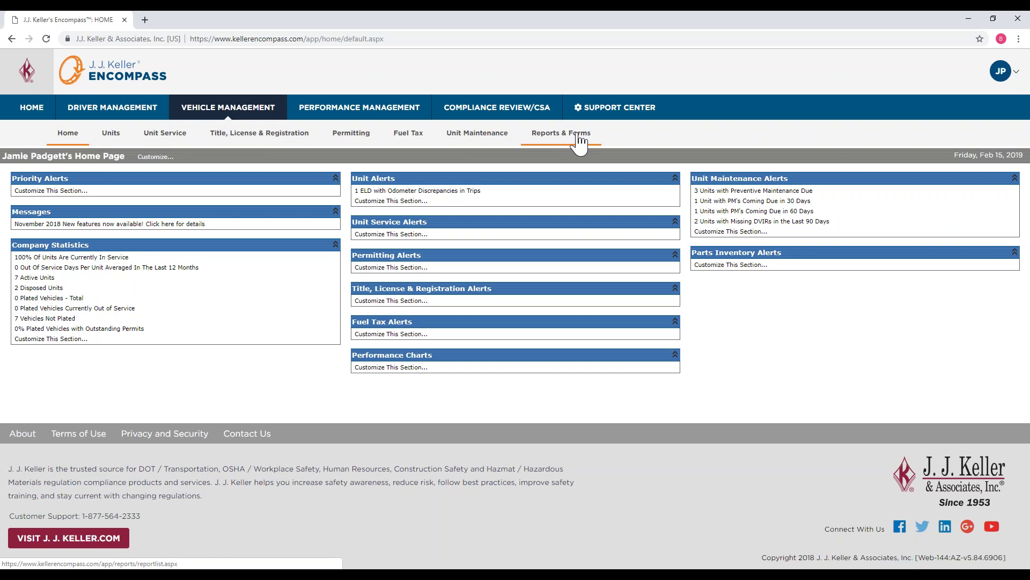
left_click(761, 199)
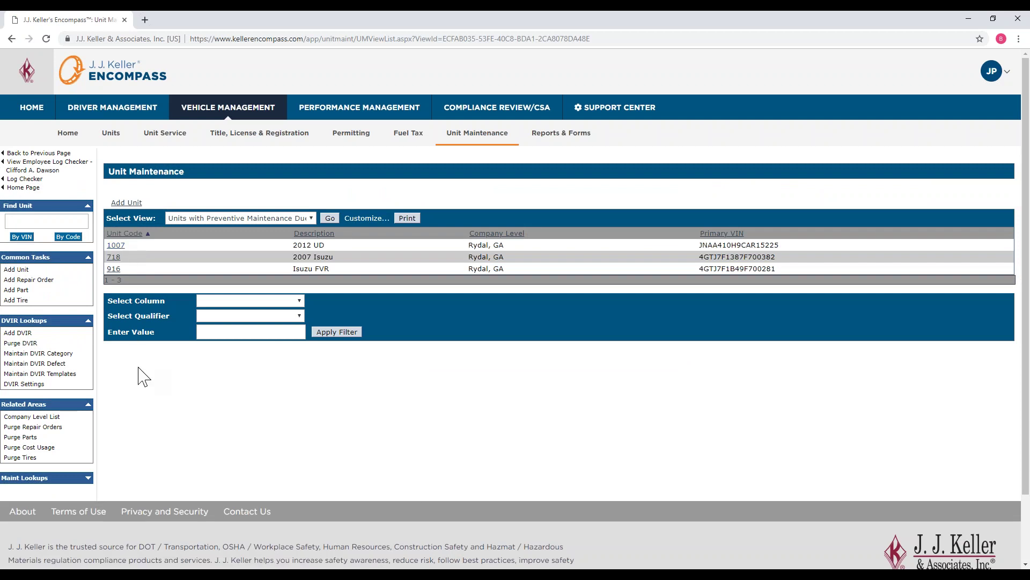
left_click(122, 248)
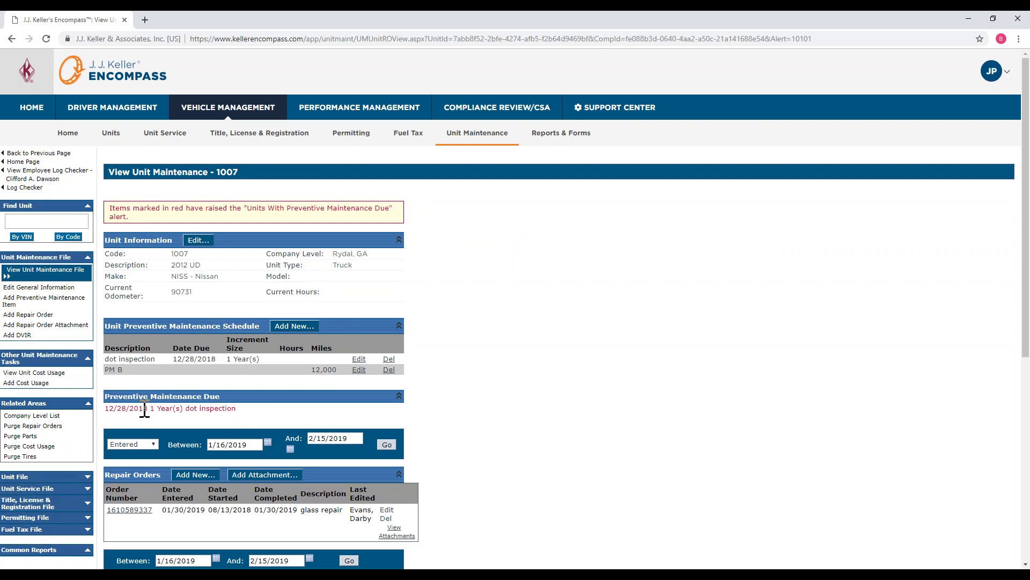
Review unit 1007's maintenance schedule, repair orders and DVIRs, and open its unit service file.
scroll(376, 375, "down", 4)
scroll(204, 159, "up", 4)
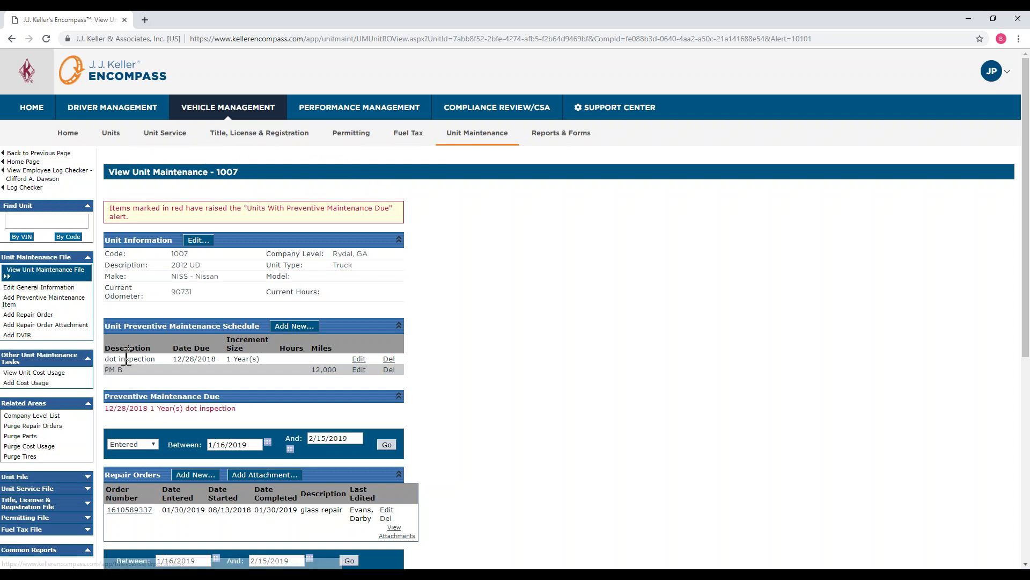
scroll(127, 358, "down", 2)
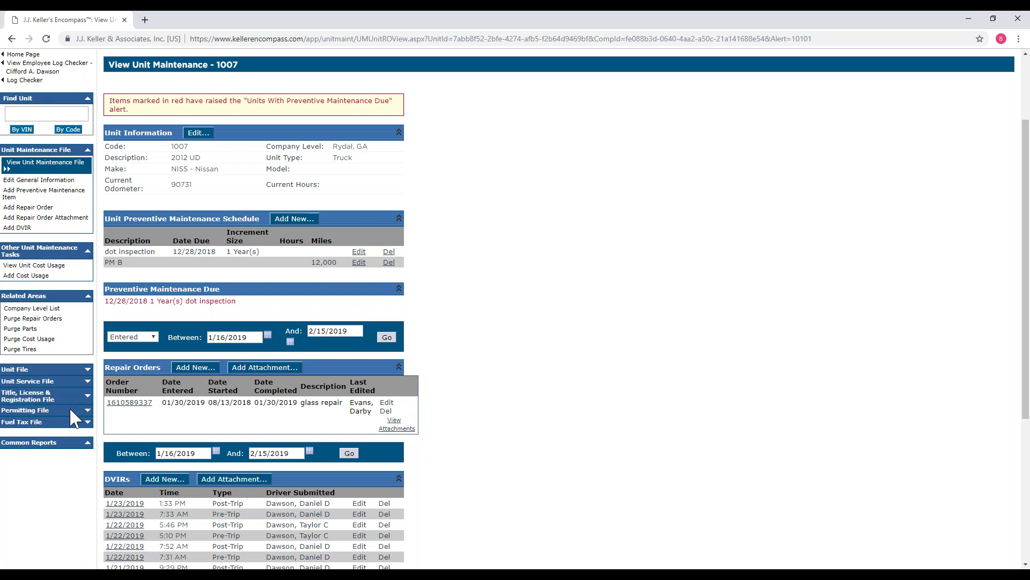
left_click(87, 382)
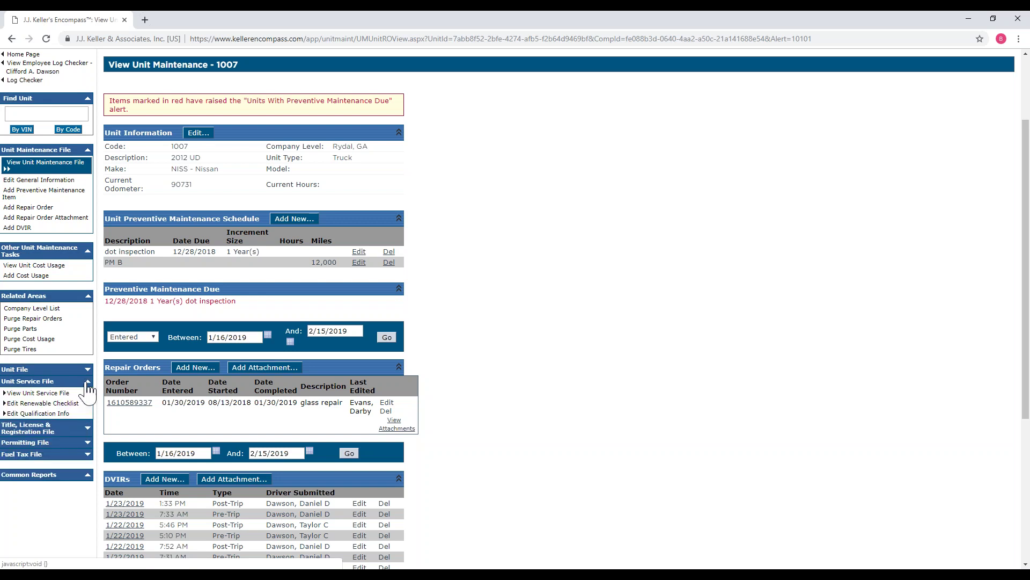
left_click(45, 396)
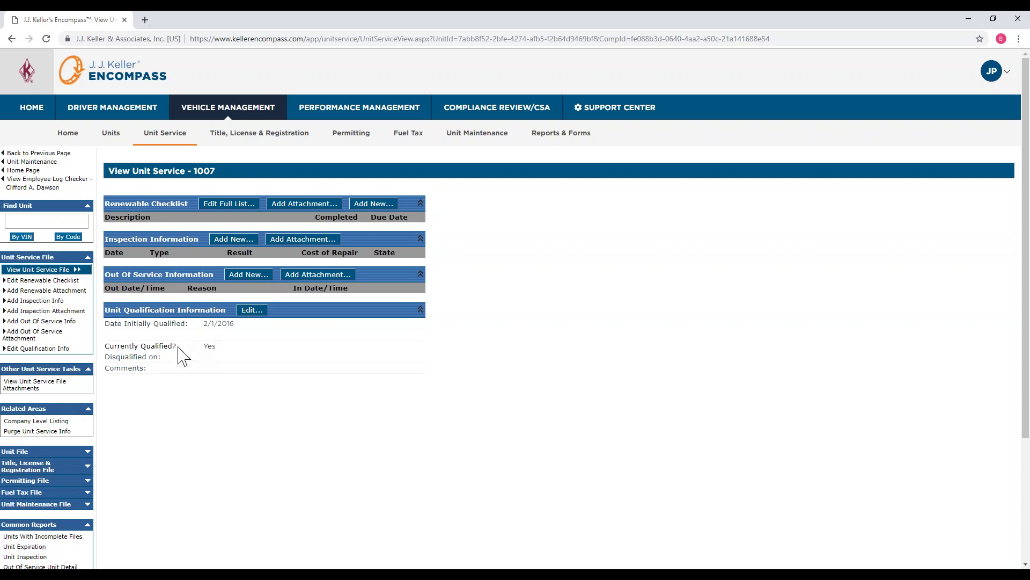
Open unit 1007's unit file and examine its specifications, custom fields, checklist, rule information and odometer sections.
left_click(88, 453)
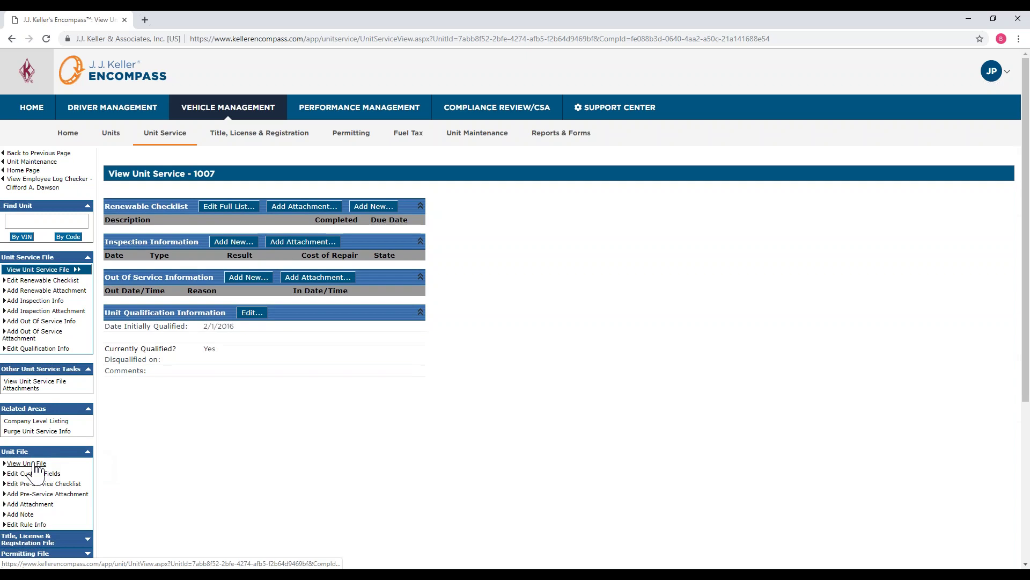
left_click(32, 465)
scroll(441, 338, "down", 1)
scroll(441, 339, "down", 3)
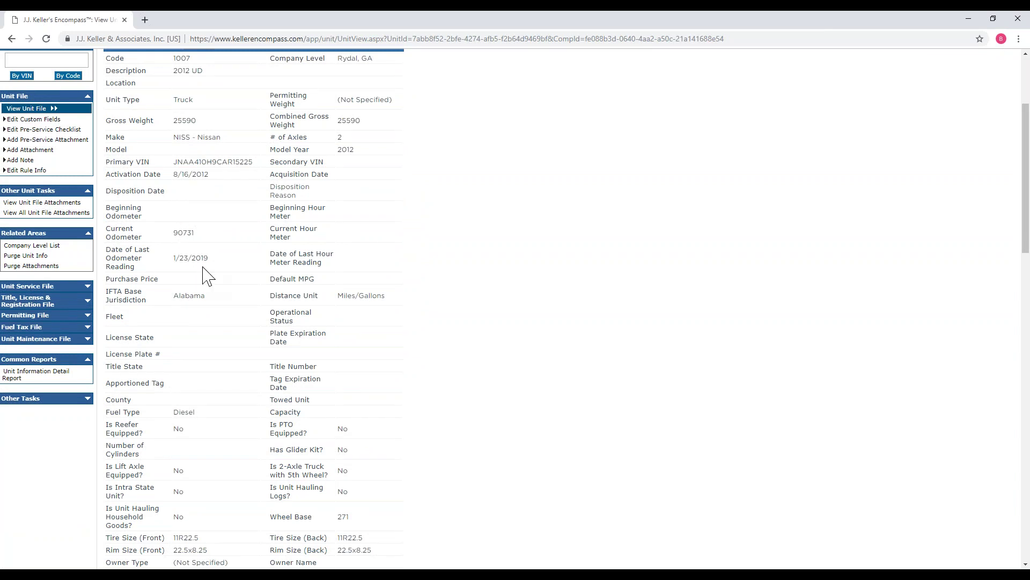
scroll(230, 292, "down", 2)
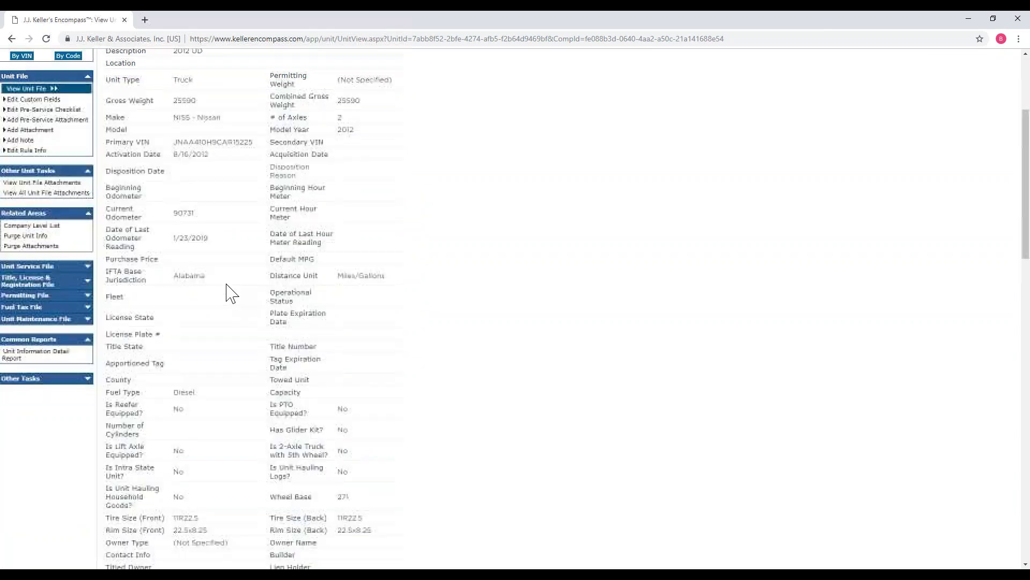
scroll(260, 293, "down", 3)
scroll(260, 295, "down", 4)
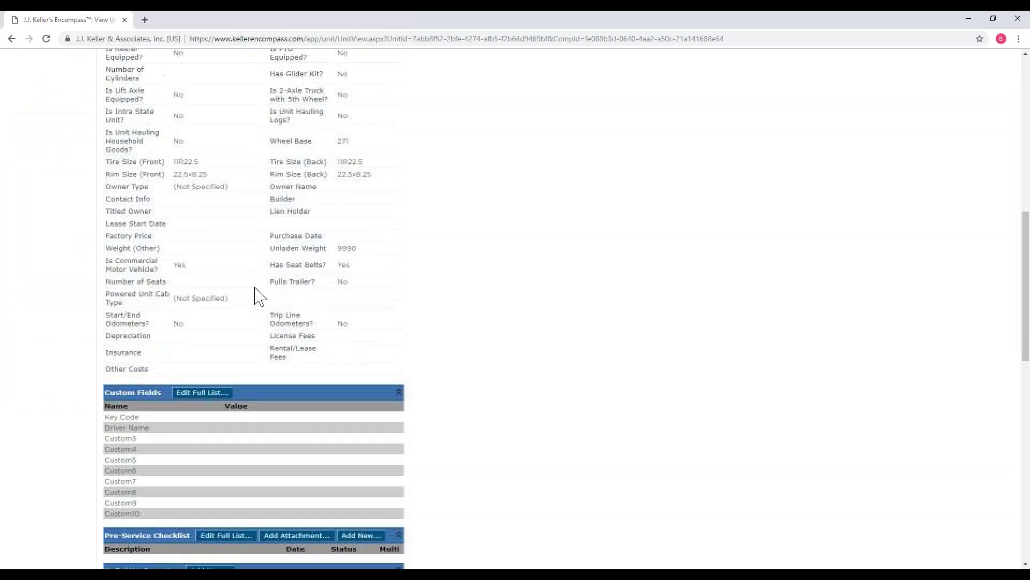
scroll(260, 296, "down", 3)
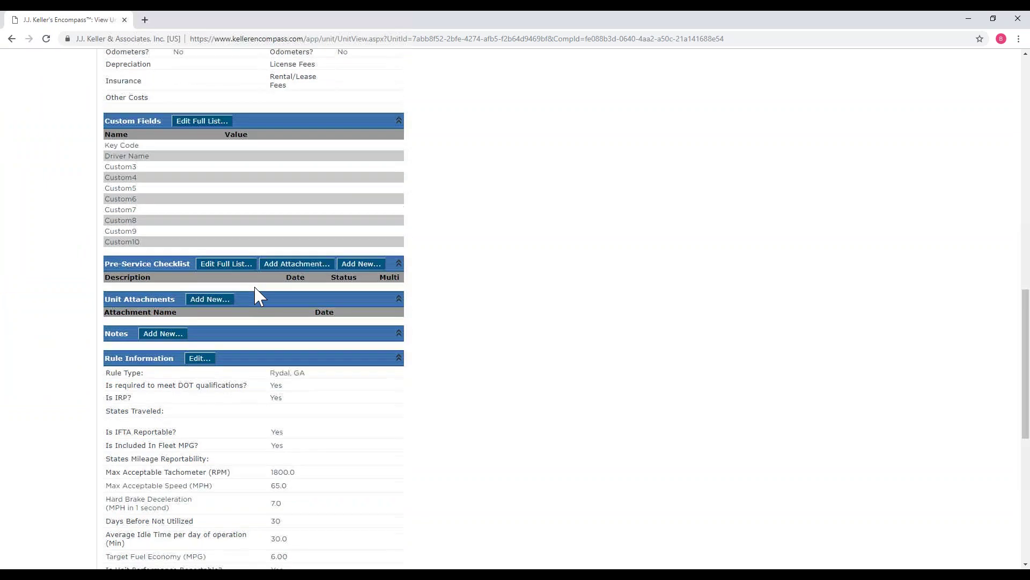
scroll(260, 297, "down", 3)
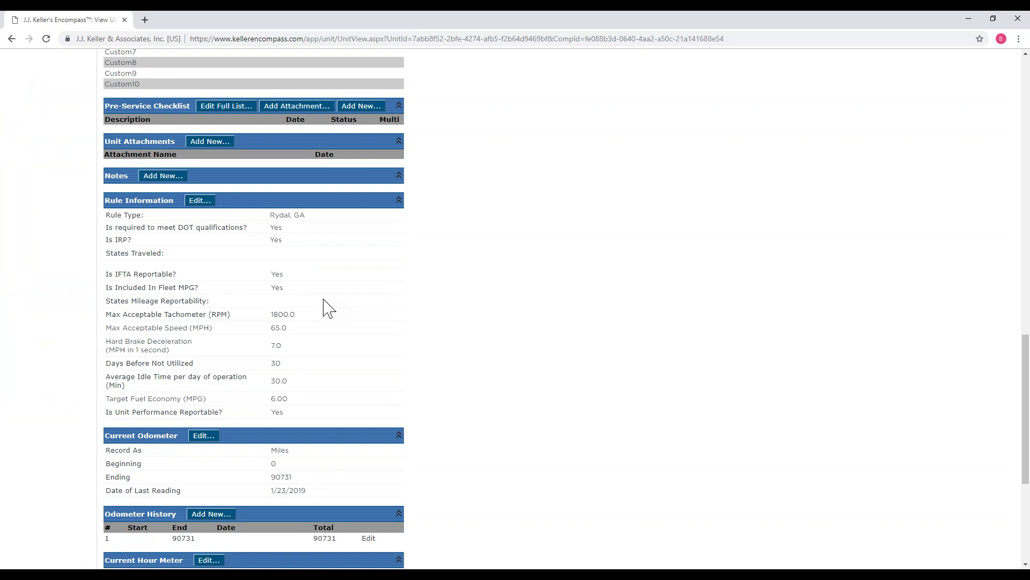
scroll(328, 309, "up", 15)
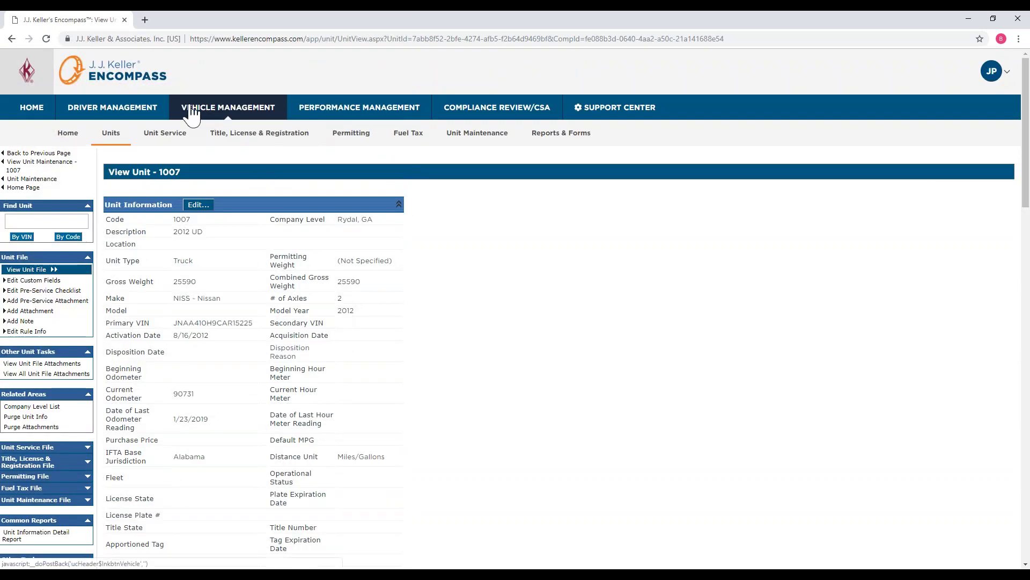
Open the first driver's performance file from the Performance Management list of employees with idle time occurrences in the last 30 days.
left_click(350, 110)
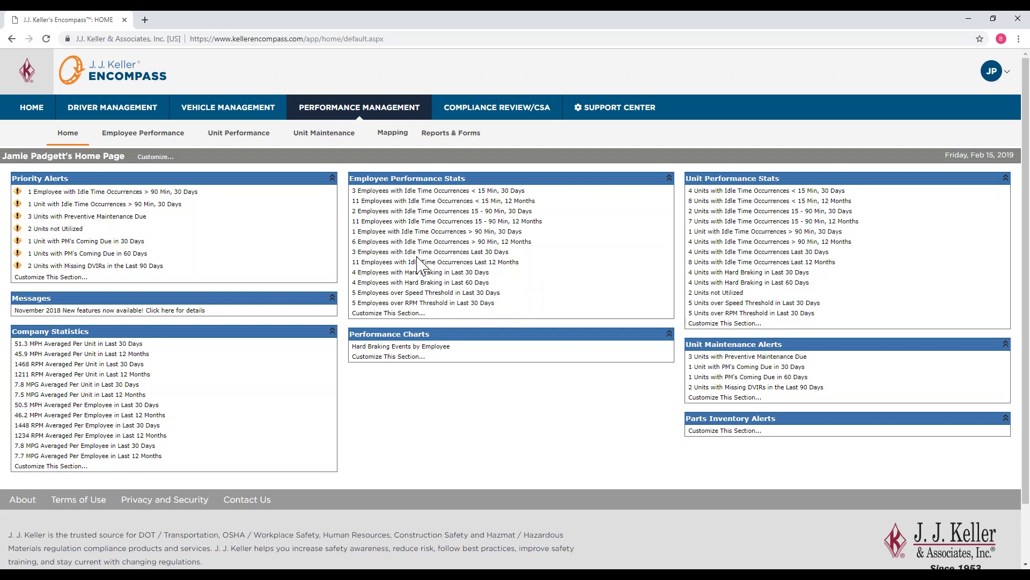
left_click(454, 253)
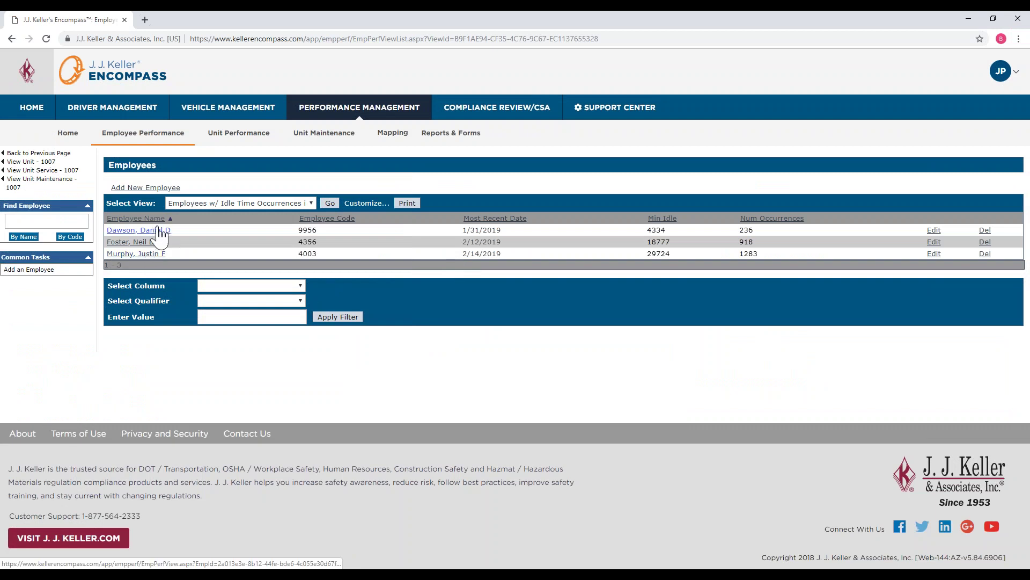
left_click(157, 231)
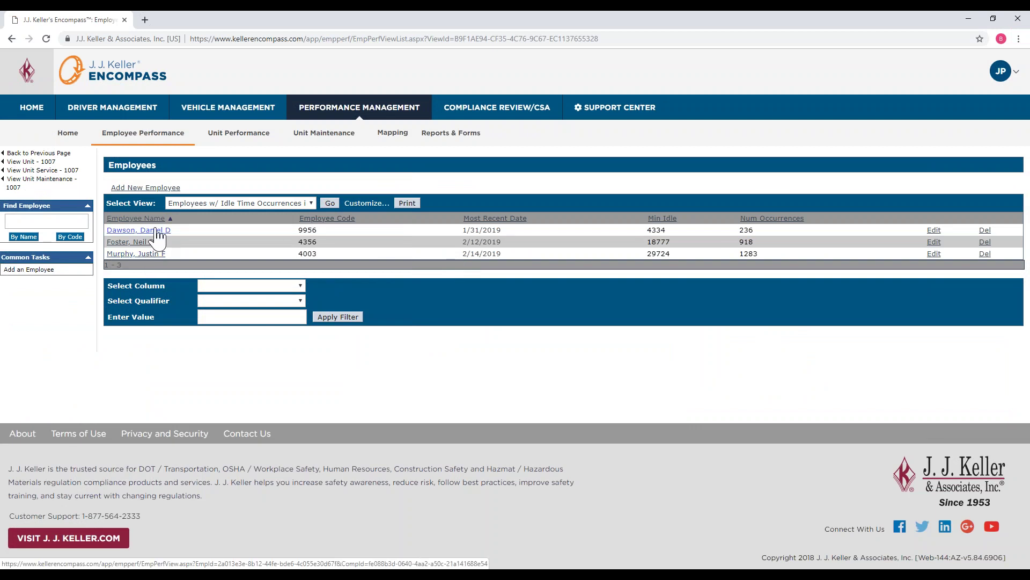
Examine the driver's hard braking, idle time, RPM, speed and MPG records from 1/17/2019 to 2/15/2019.
scroll(639, 273, "down", 5)
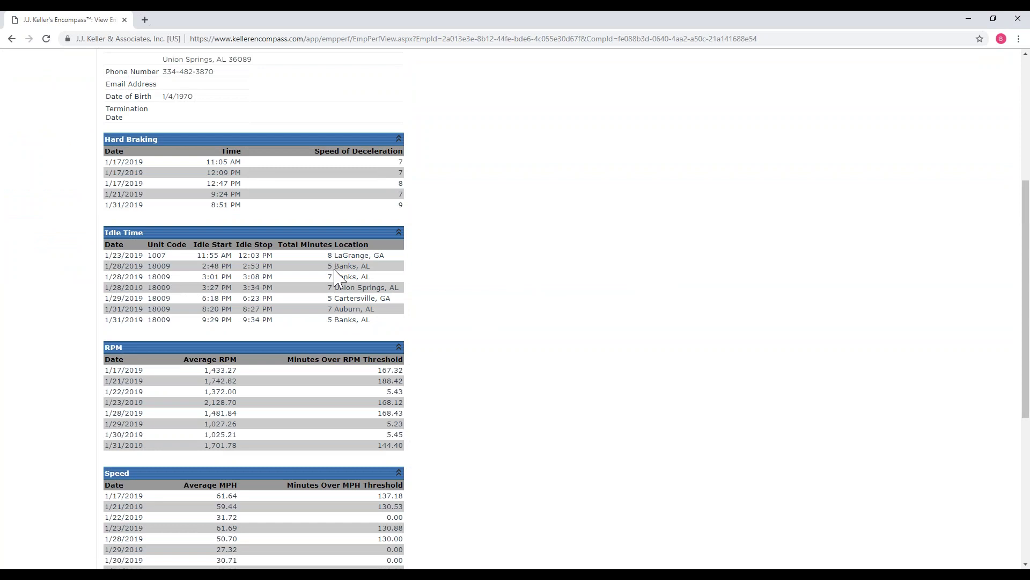
scroll(453, 292, "up", 5)
scroll(454, 292, "down", 2)
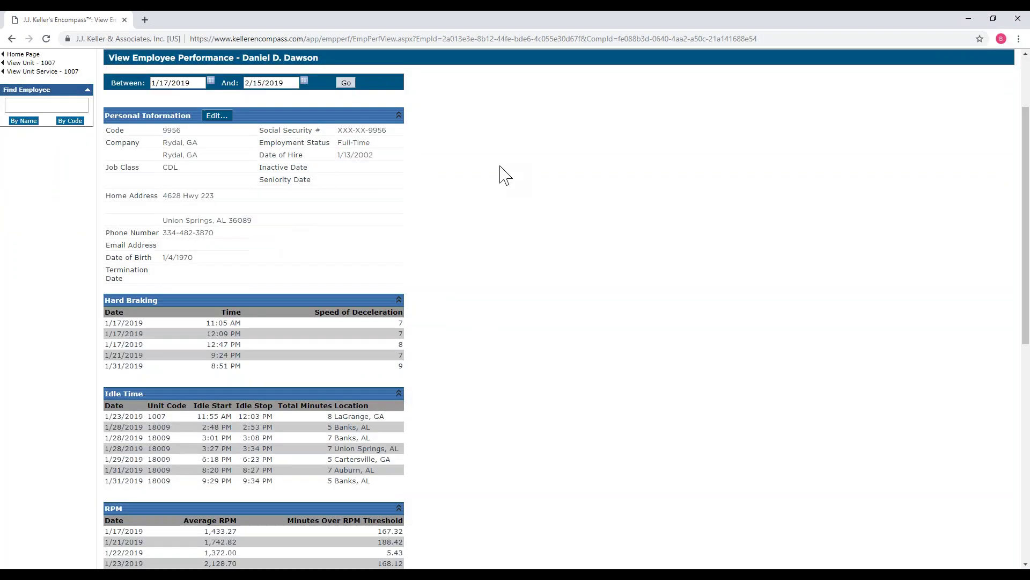
scroll(501, 175, "down", 2)
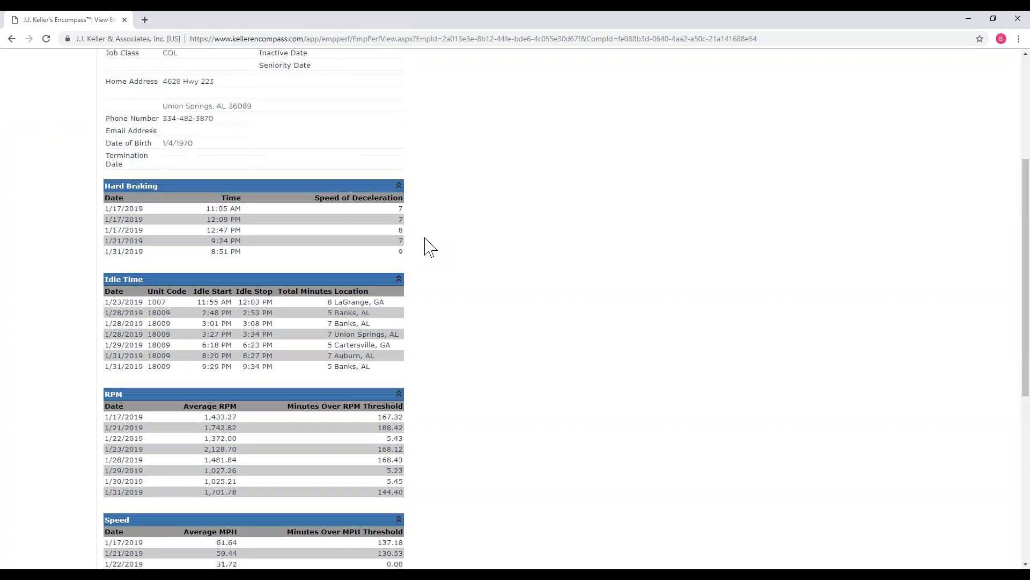
scroll(429, 247, "down", 2)
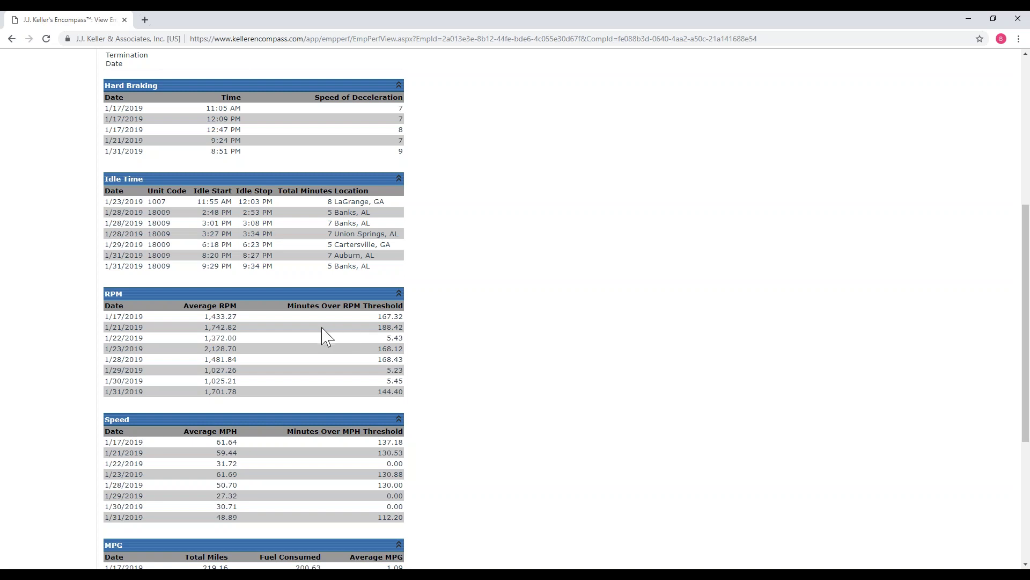
scroll(325, 336, "down", 2)
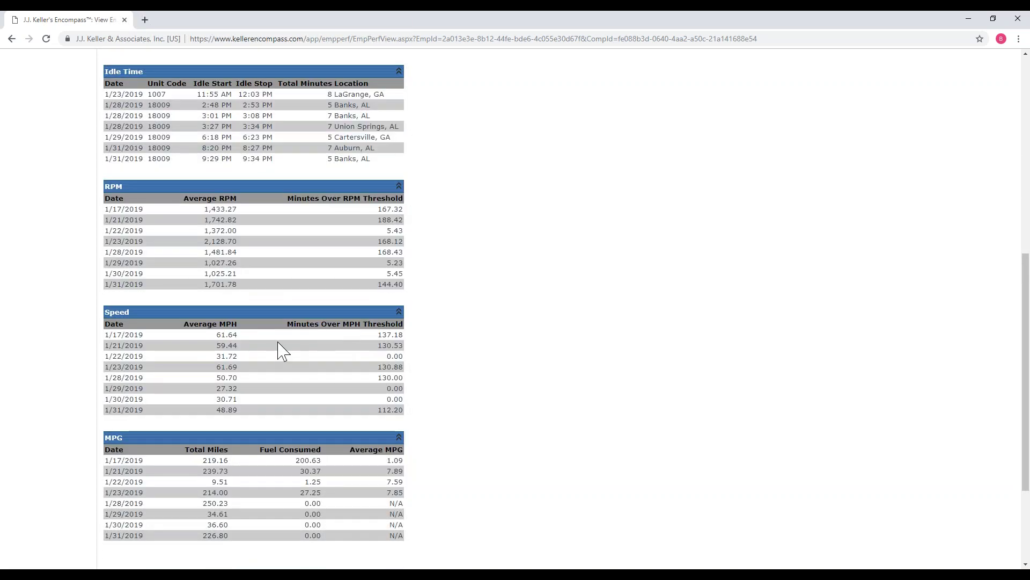
scroll(278, 344, "down", 2)
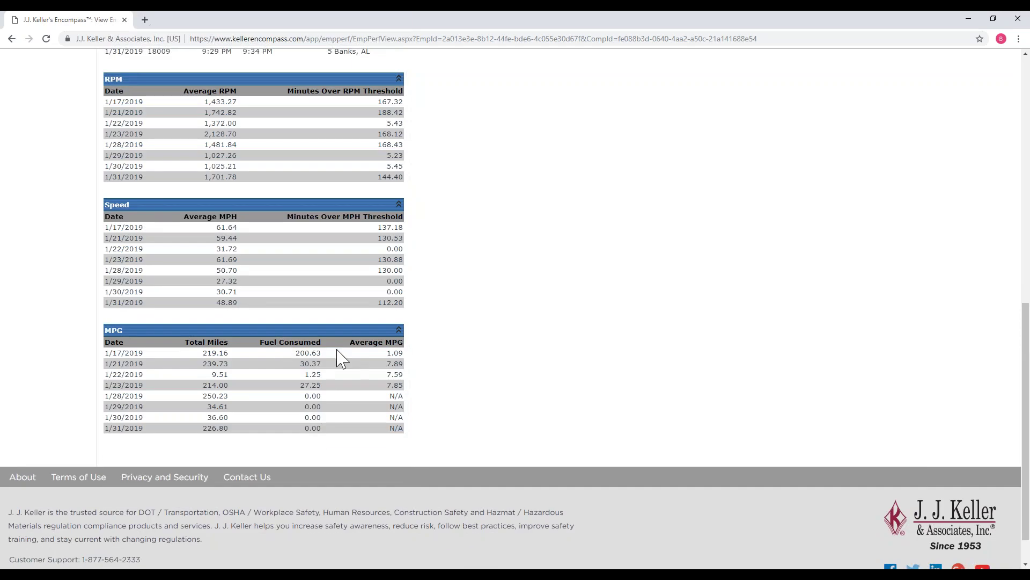
scroll(346, 392, "up", 5)
scroll(346, 392, "up", 5)
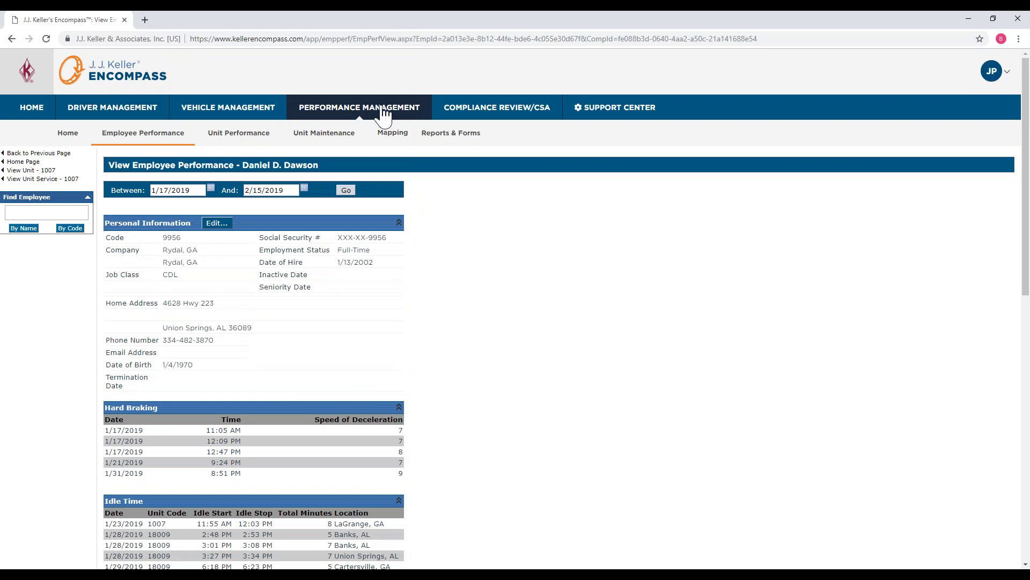
Open the Most Recent Position Map for Performance Management and zoom in on the units clustered around Montgomery, Alabama.
left_click(354, 112)
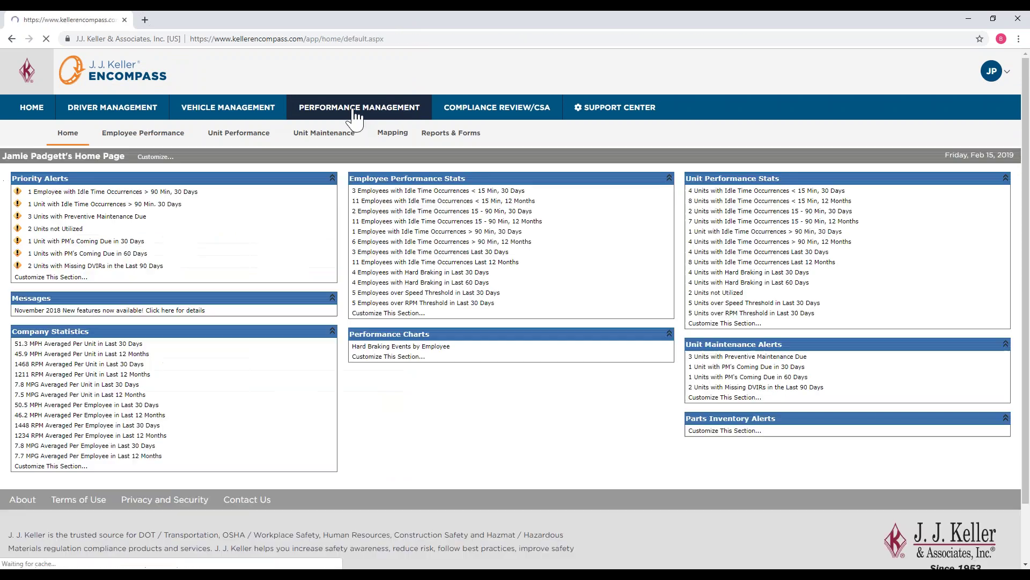
left_click(390, 139)
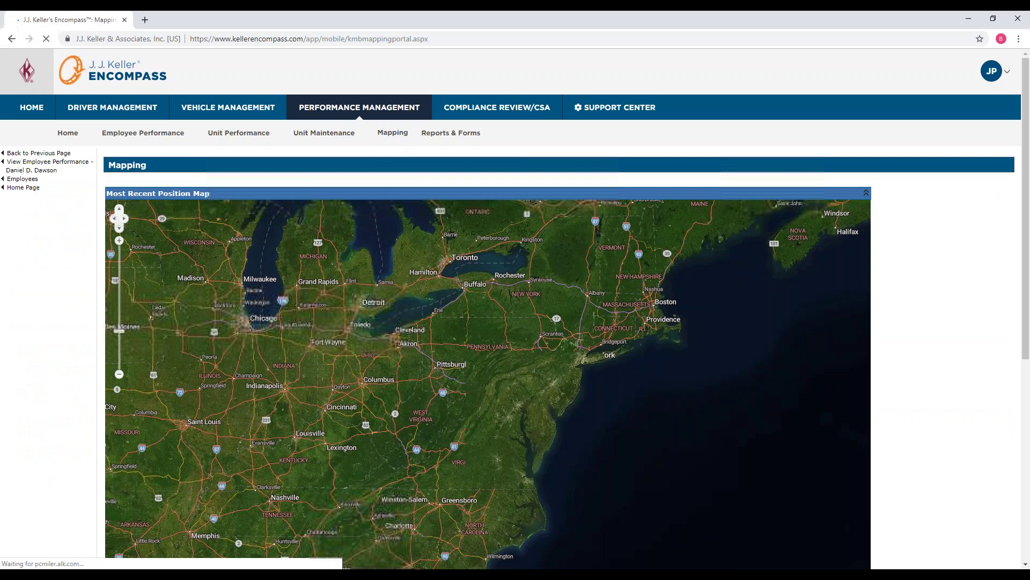
left_click_drag(260, 448, 324, 267)
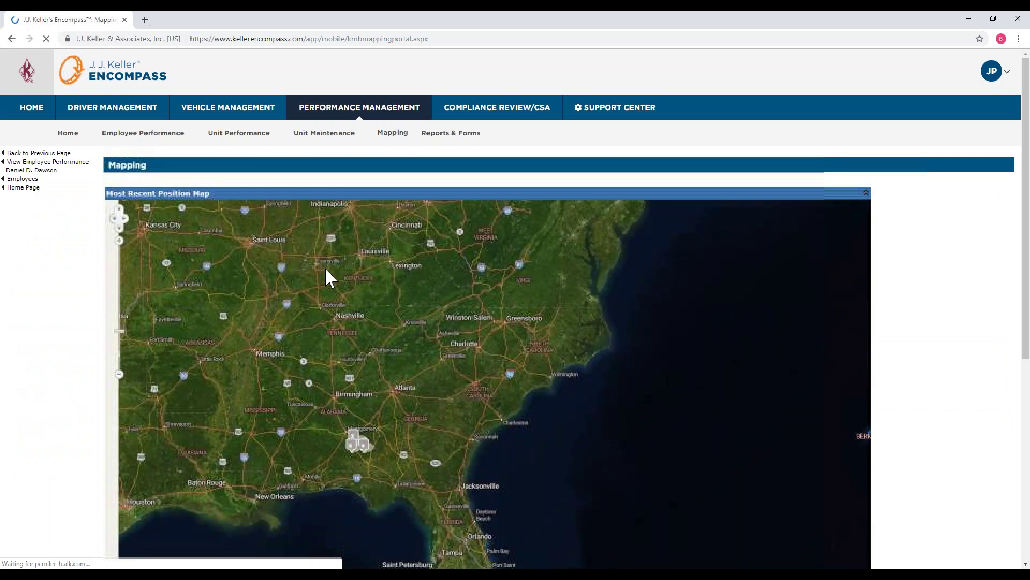
left_click(119, 241)
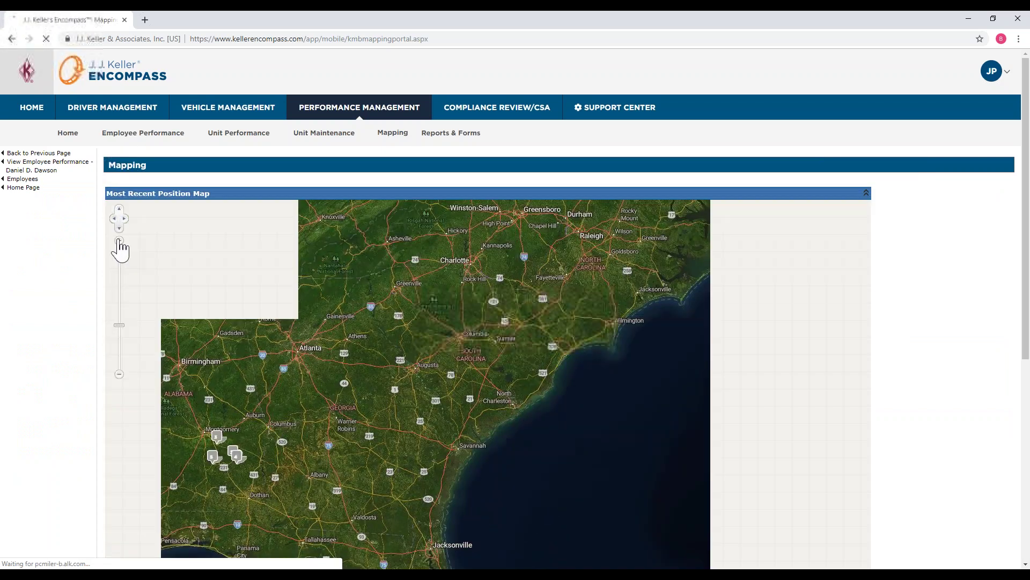
left_click_drag(329, 442, 421, 328)
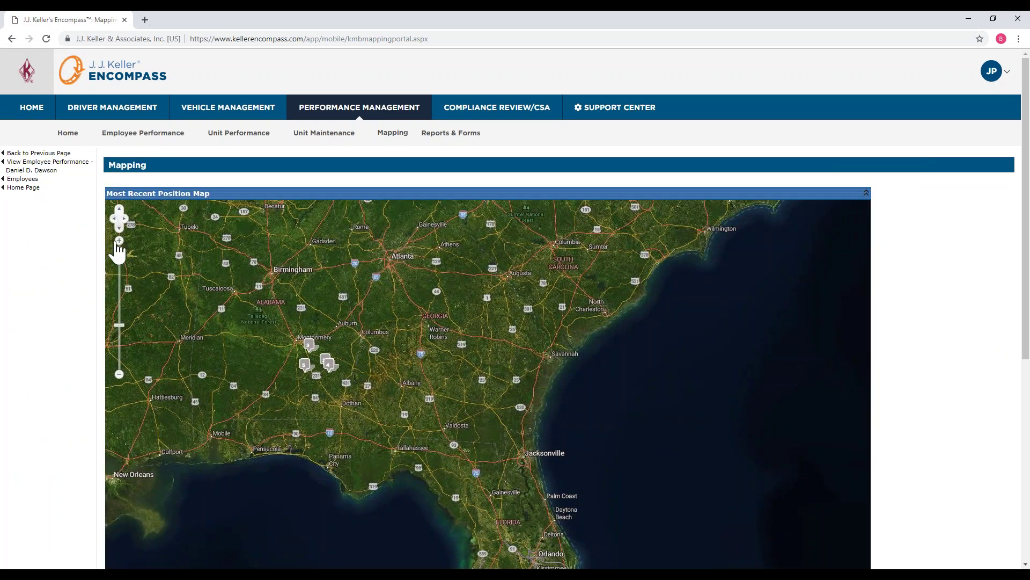
left_click_drag(406, 309, 413, 392)
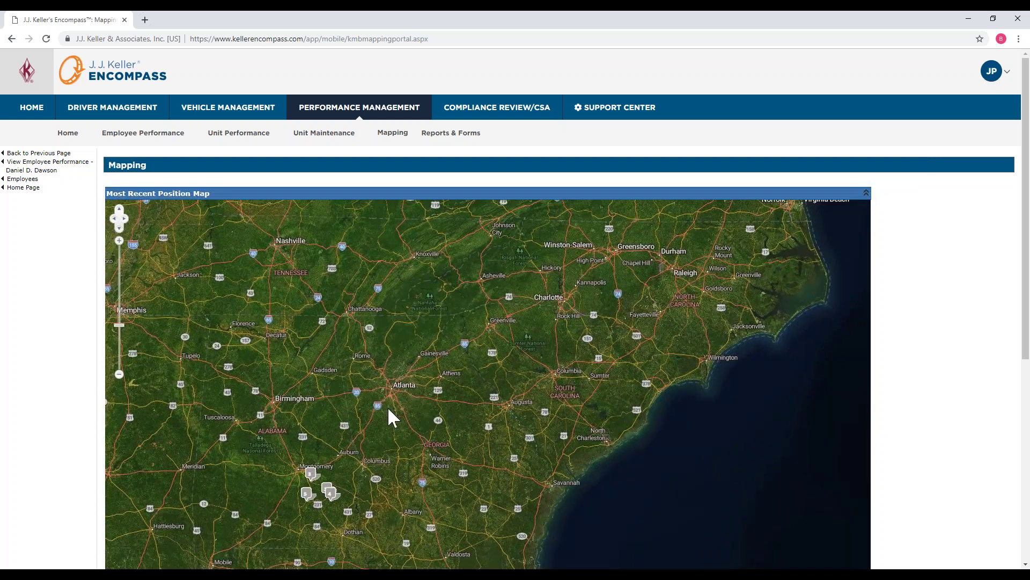
left_click(119, 241)
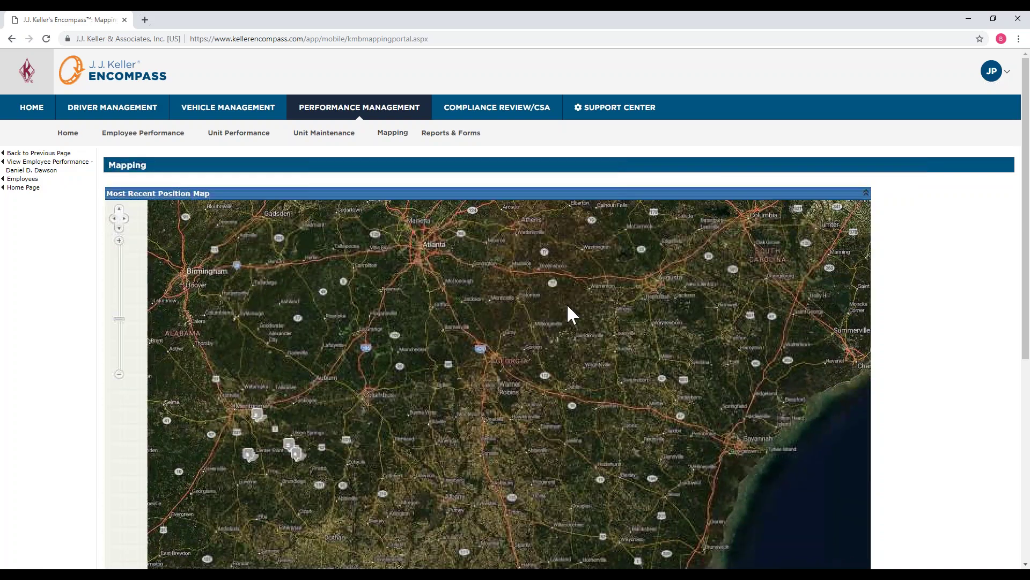
mouse_move(566, 304)
left_mouse_down()
mouse_move(588, 288)
mouse_move(552, 304)
left_mouse_up()
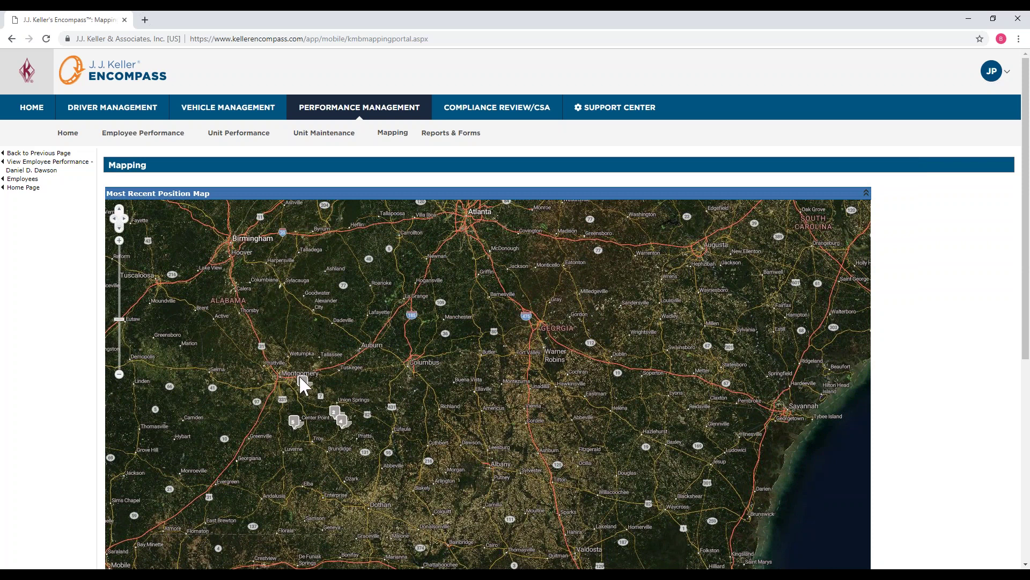
Check the latest position details of the unit nearest Montgomery and of unit 18009 near Banks, closing each callout.
left_click(300, 377)
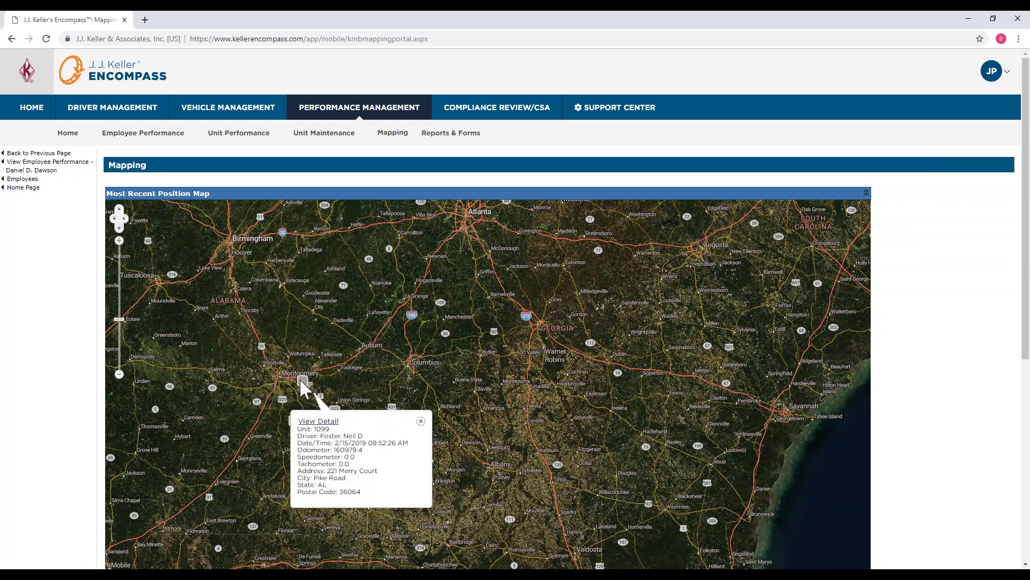
left_click(421, 421)
left_click_drag(438, 307, 465, 368)
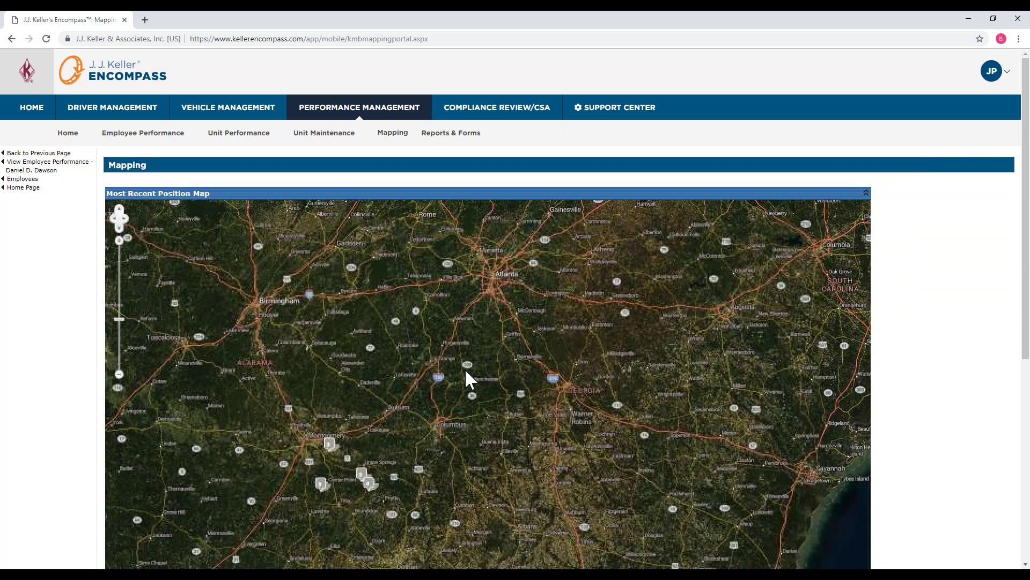
left_click(369, 483)
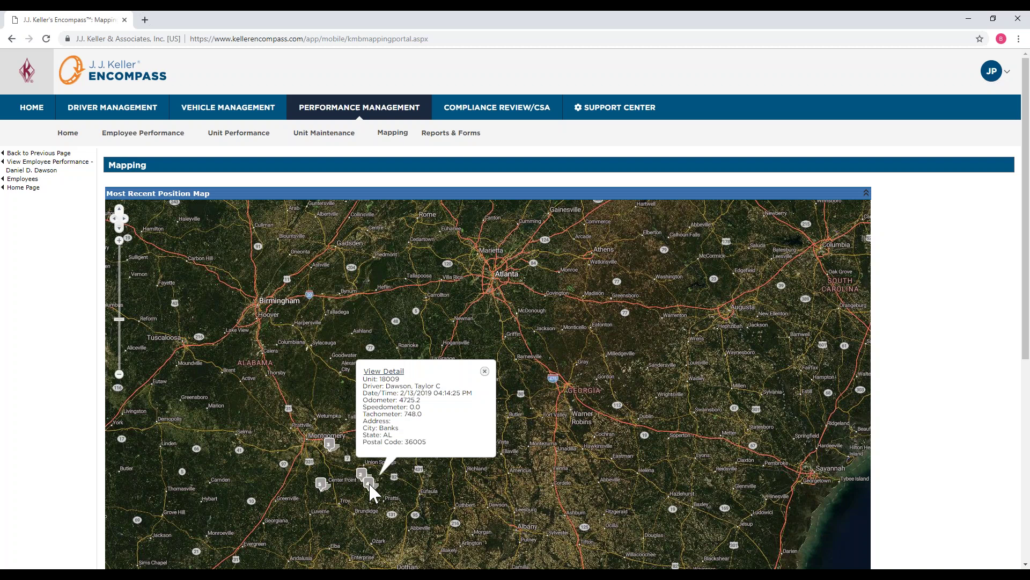
left_click(484, 371)
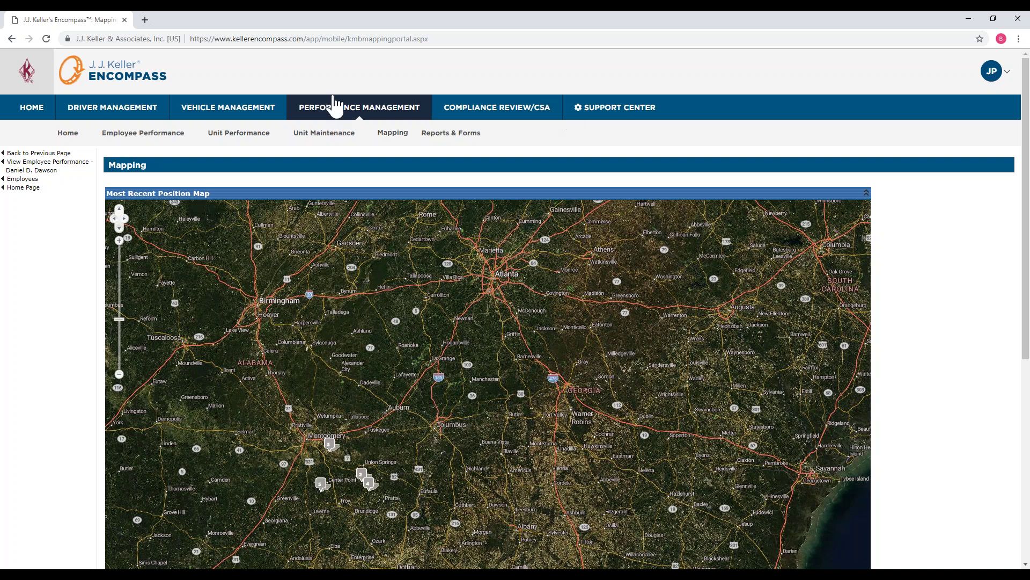
Open the same driver's employee file from the All Active Employees view in Driver Management.
left_click(35, 107)
left_click(88, 114)
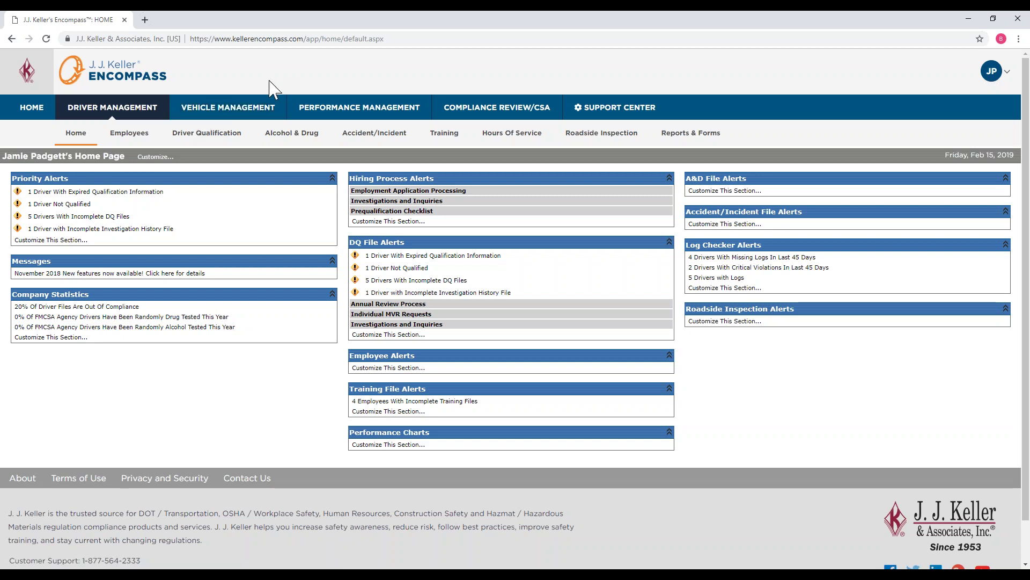
left_click(134, 139)
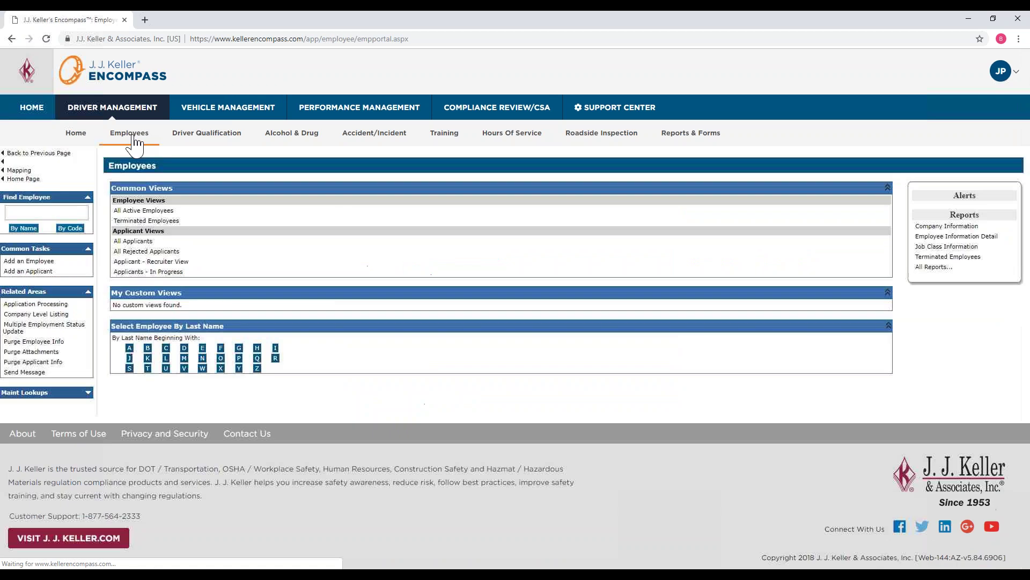
left_click(144, 210)
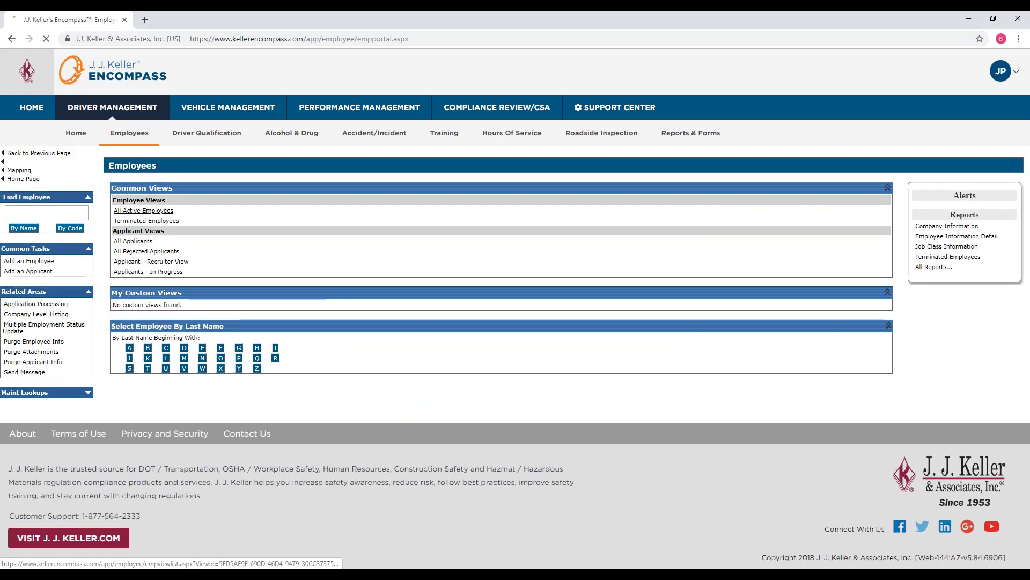
left_click(153, 244)
Open the driver's DQ file and examine its maintenance checklist.
scroll(154, 250, "down", 3)
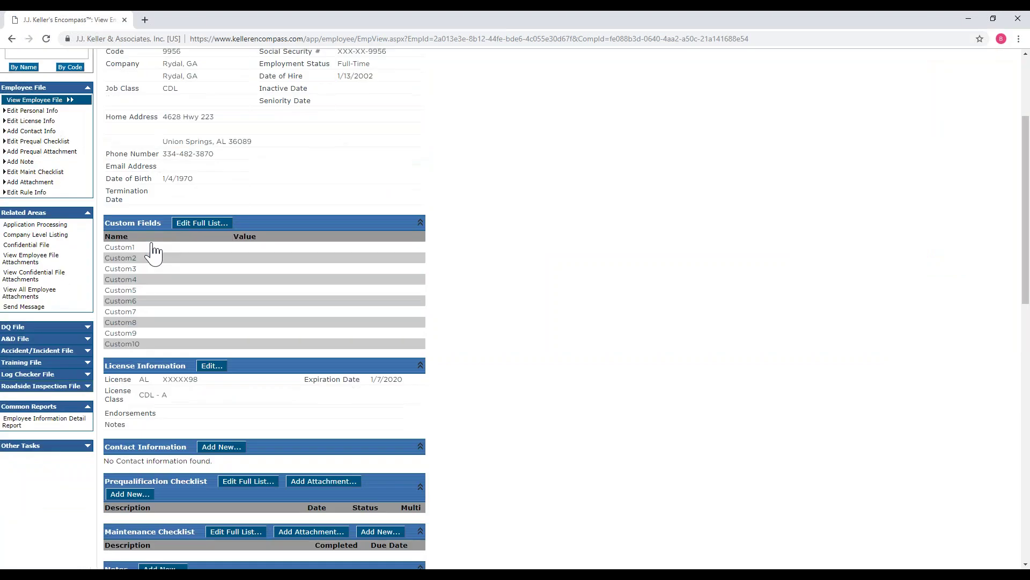
left_click(89, 328)
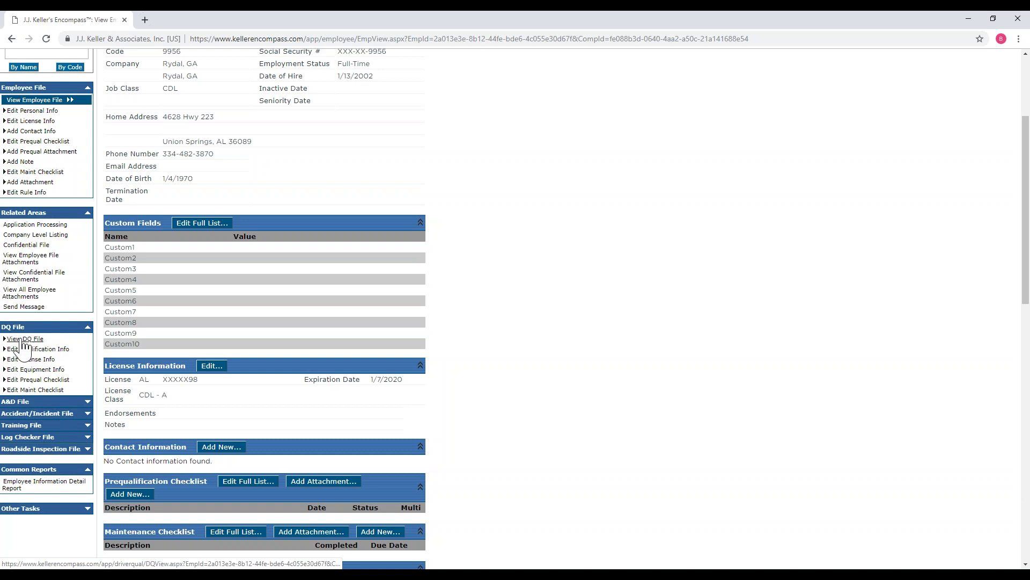
left_click(25, 340)
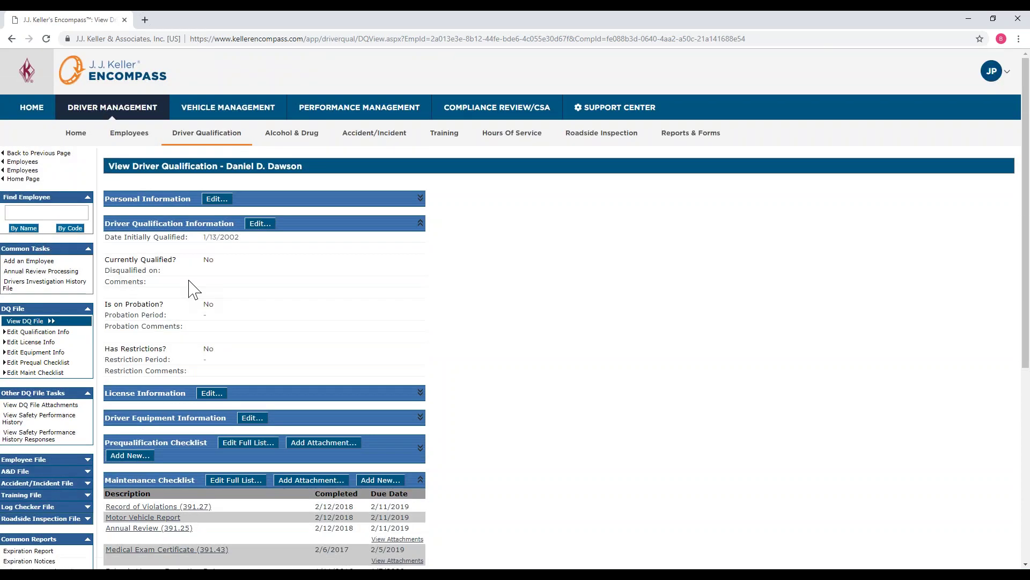
scroll(306, 260, "down", 5)
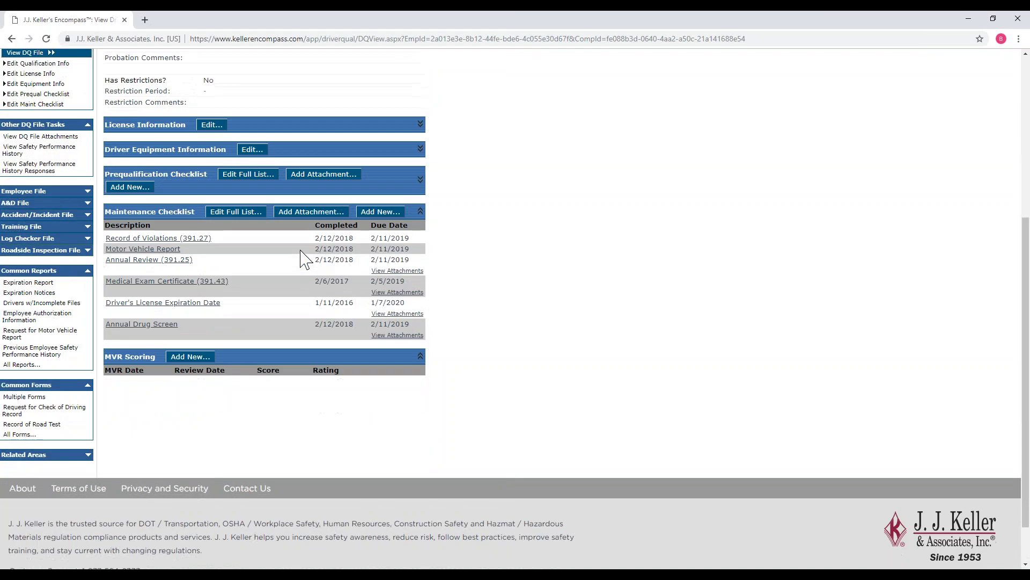
Review the AR Pack 2018 attachment under Annual Review (391.25), including the driving record, and return to the DQ file.
left_click(400, 271)
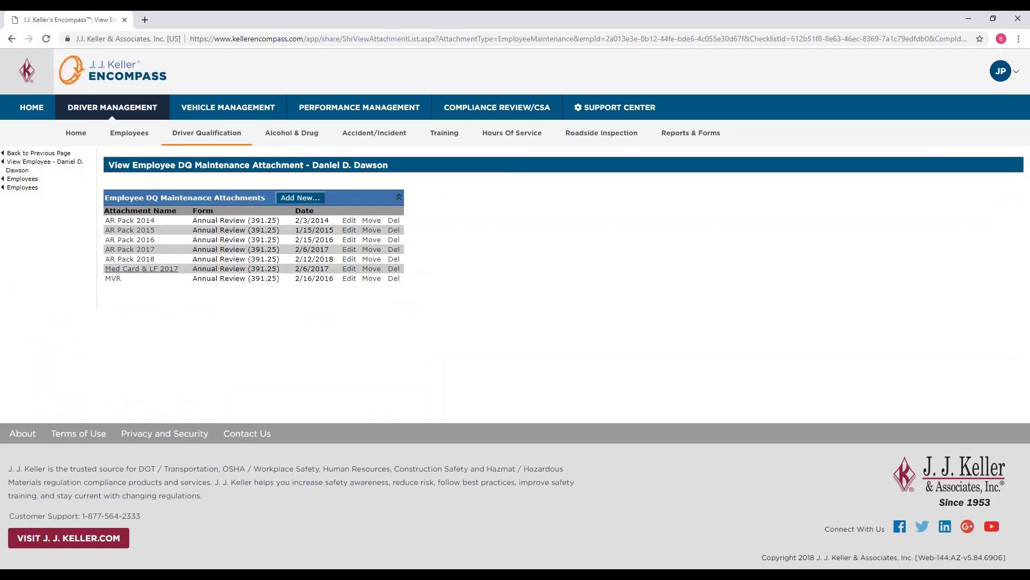
left_click(135, 260)
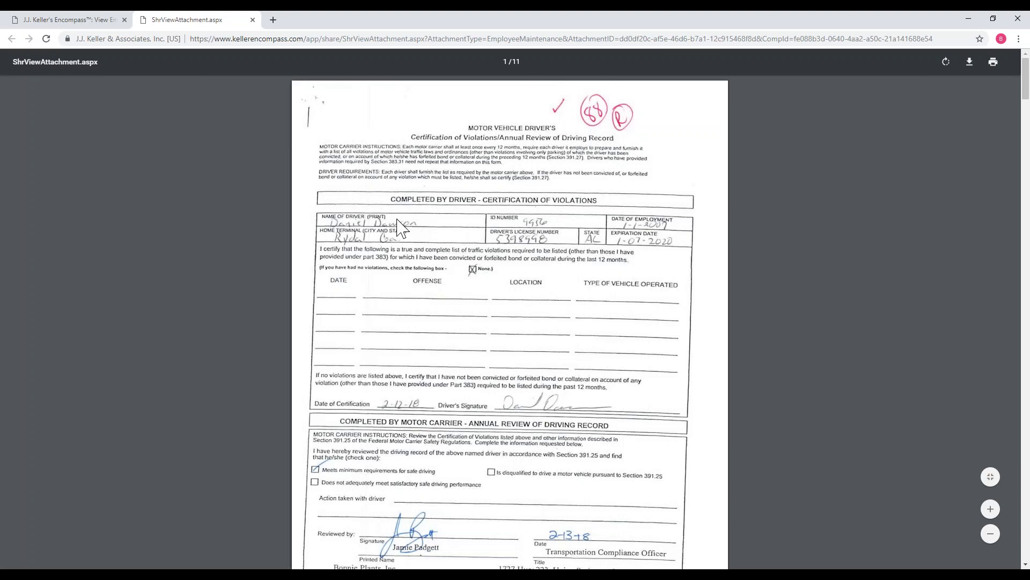
scroll(400, 228, "down", 7)
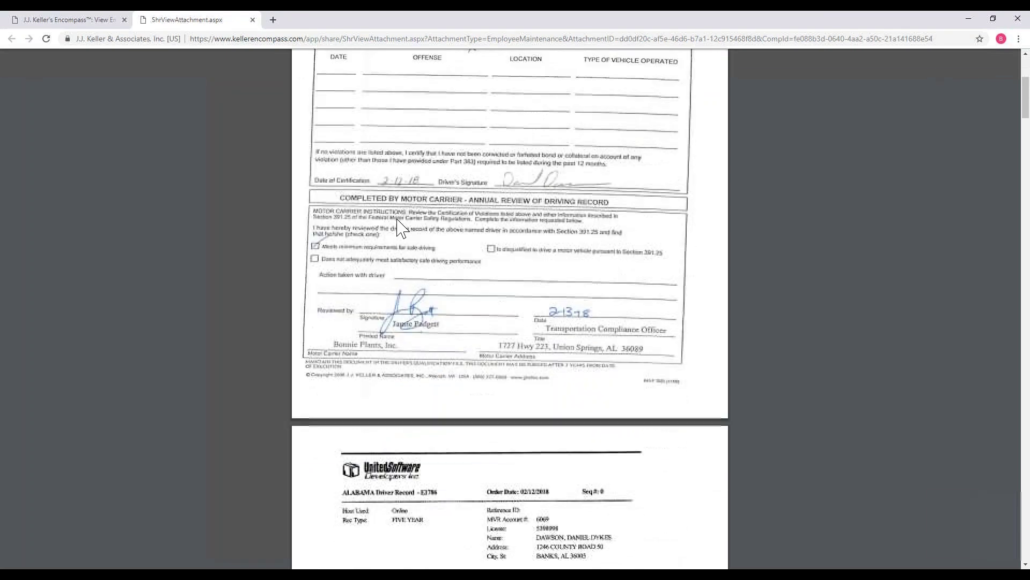
scroll(400, 228, "down", 5)
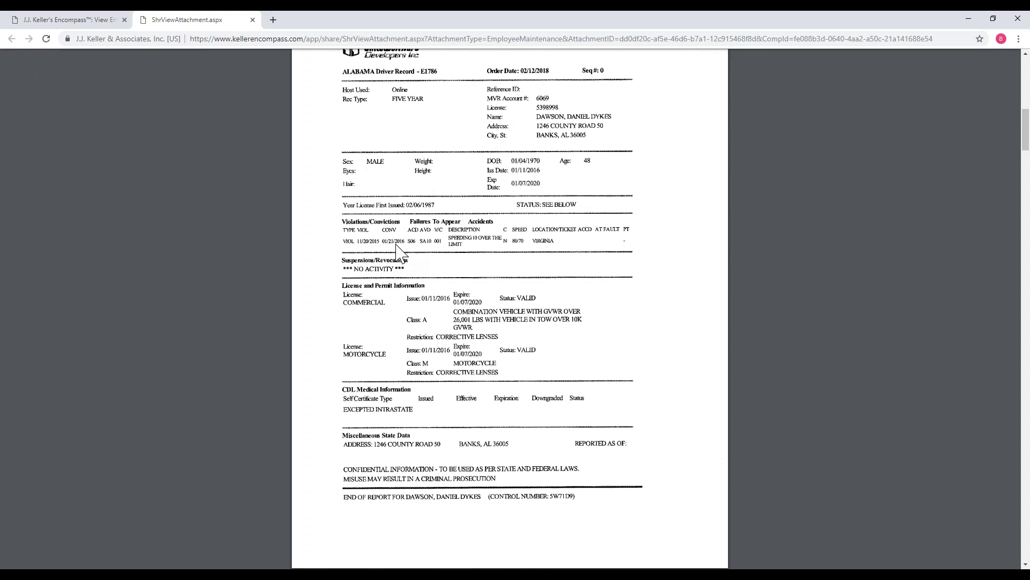
left_click(253, 20)
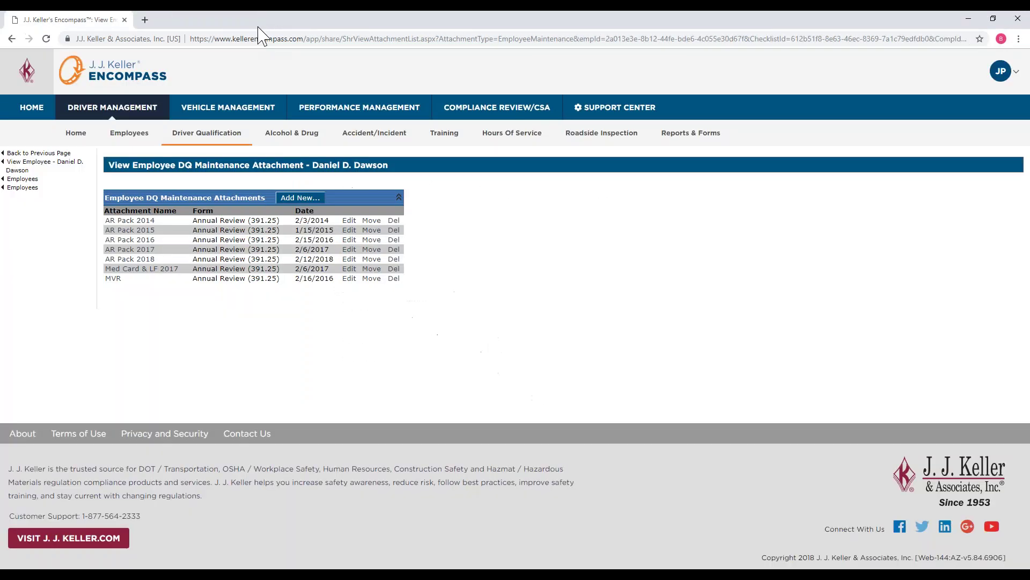
left_click(47, 154)
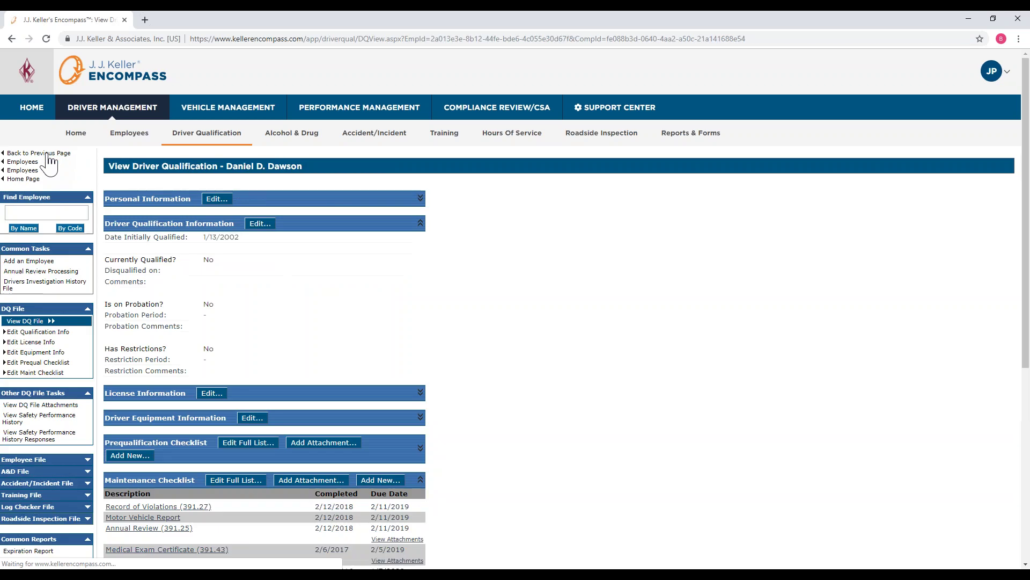
Open the driver's accident/incident file, examine the 6/25/2015 record through its costs and notes, and return to the accident list.
scroll(97, 271, "down", 4)
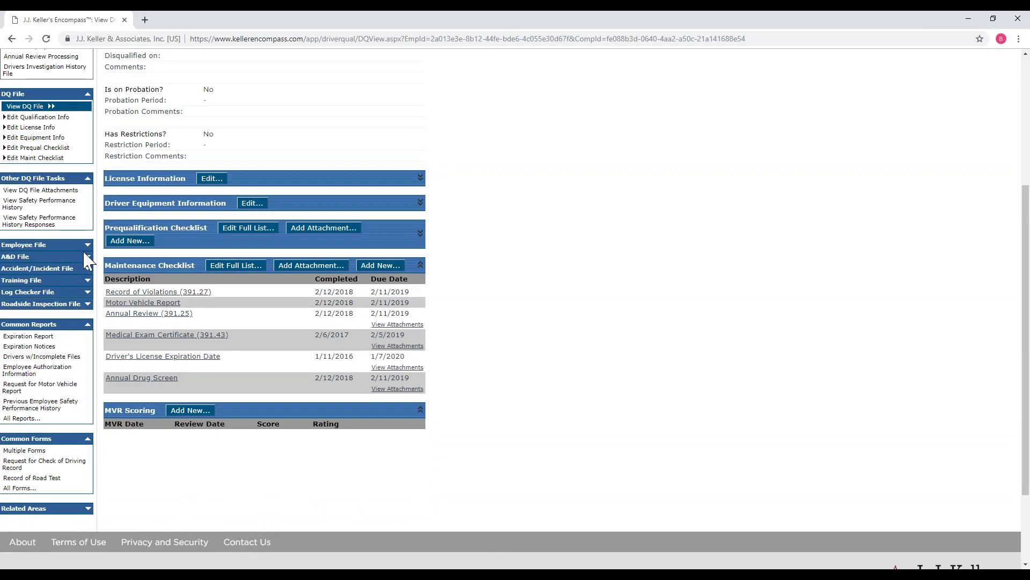
left_click(89, 270)
left_click(41, 281)
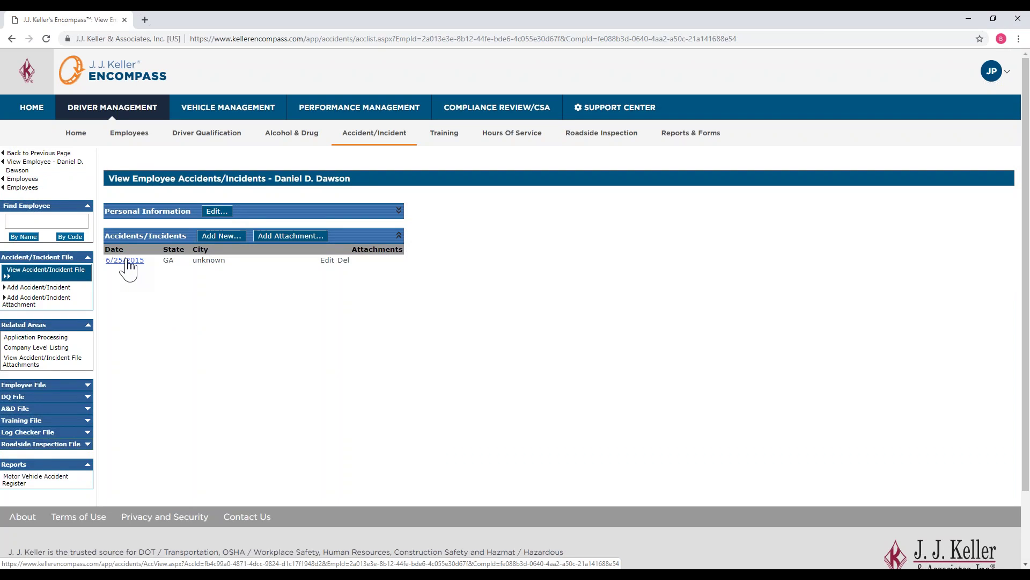
left_click(127, 261)
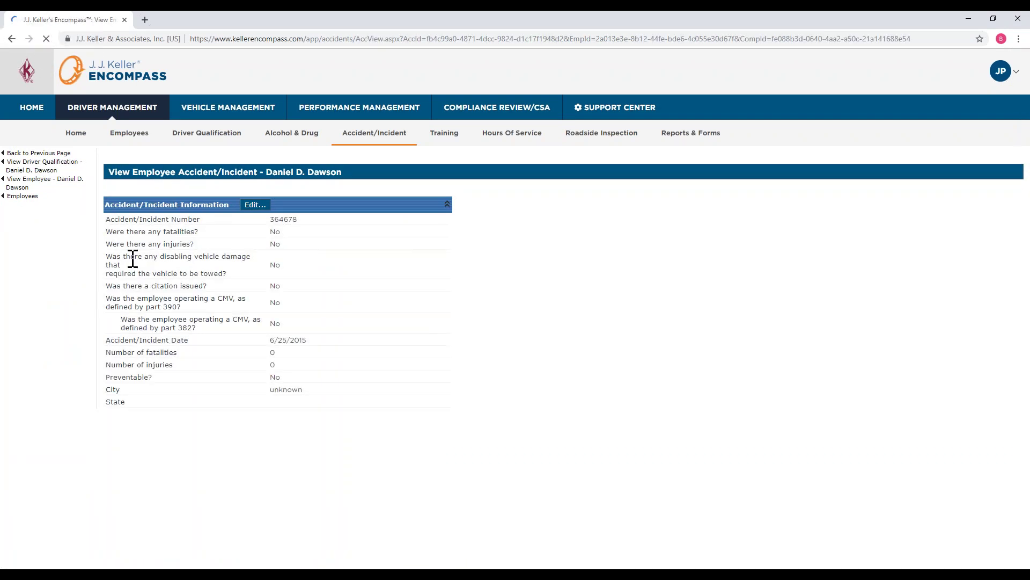
scroll(506, 293, "down", 6)
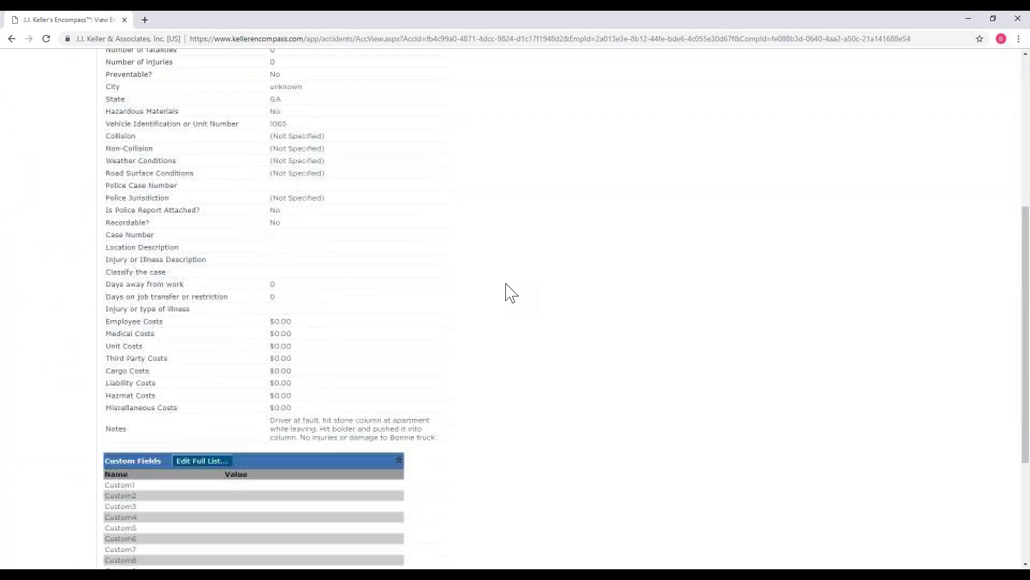
scroll(506, 293, "up", 1)
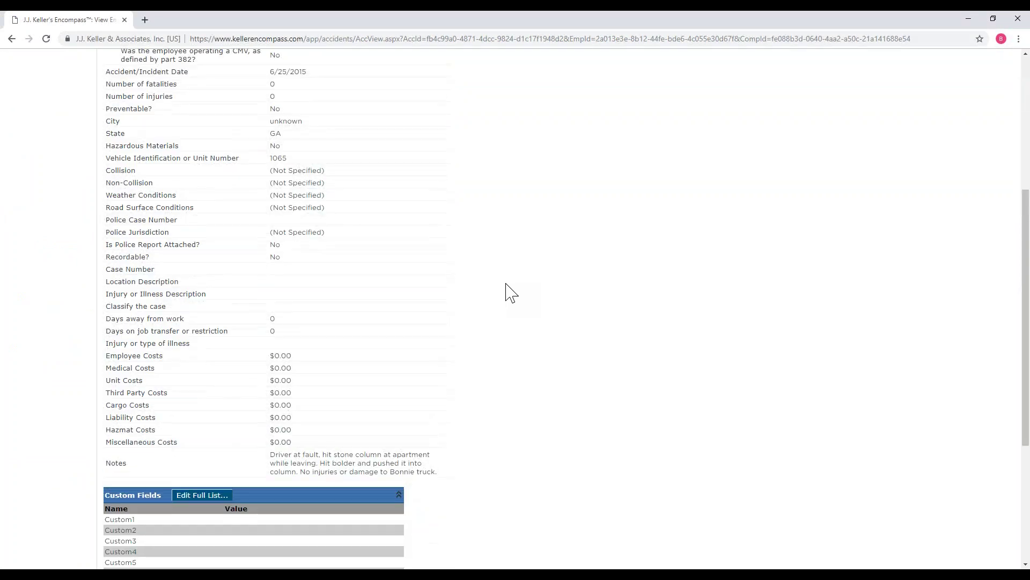
scroll(510, 292, "up", 5)
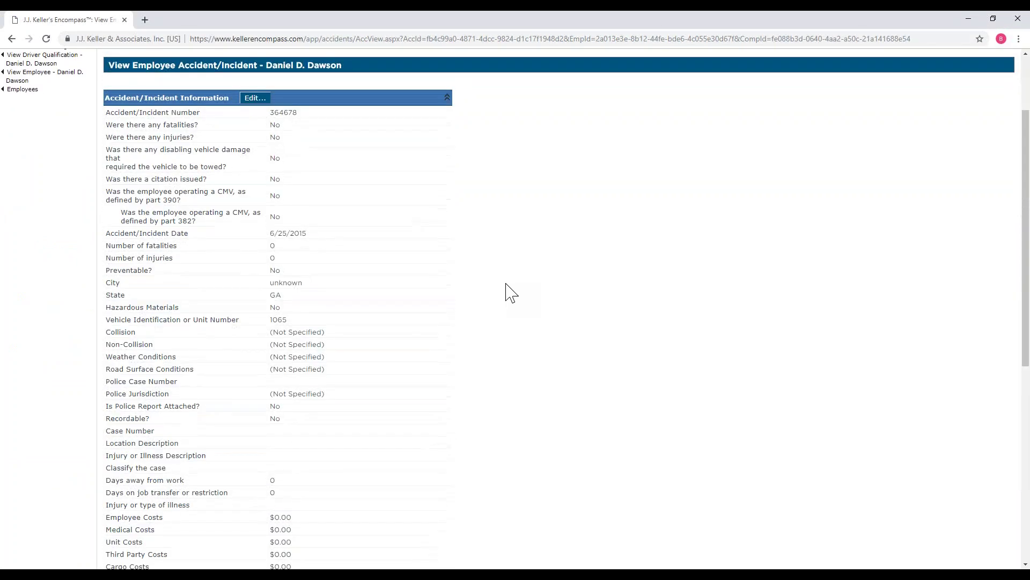
left_click(47, 154)
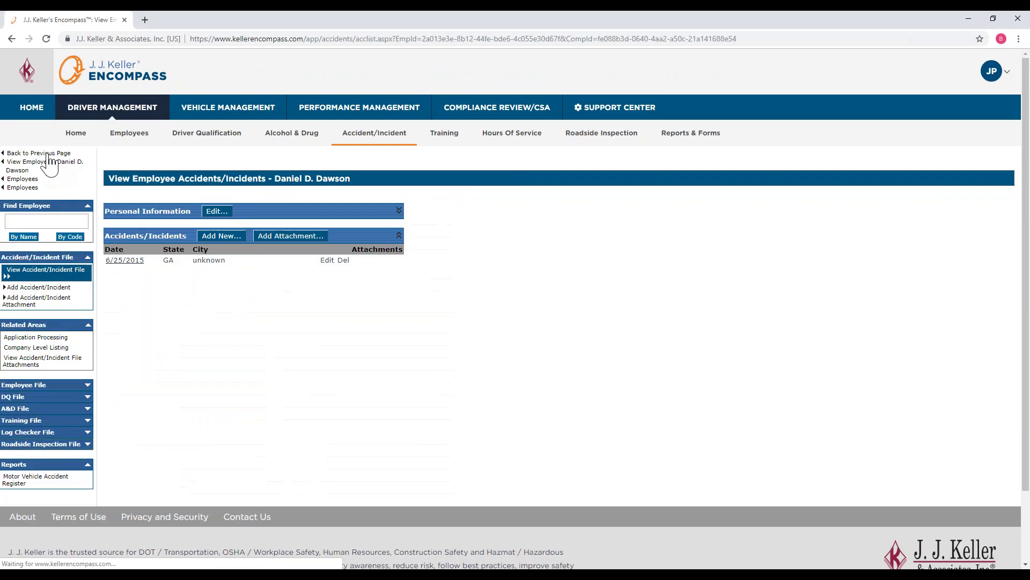
Open the driver's roadside inspection file and list the inspections and violations between 2/15/2017 and 2/15/2019.
left_click(87, 445)
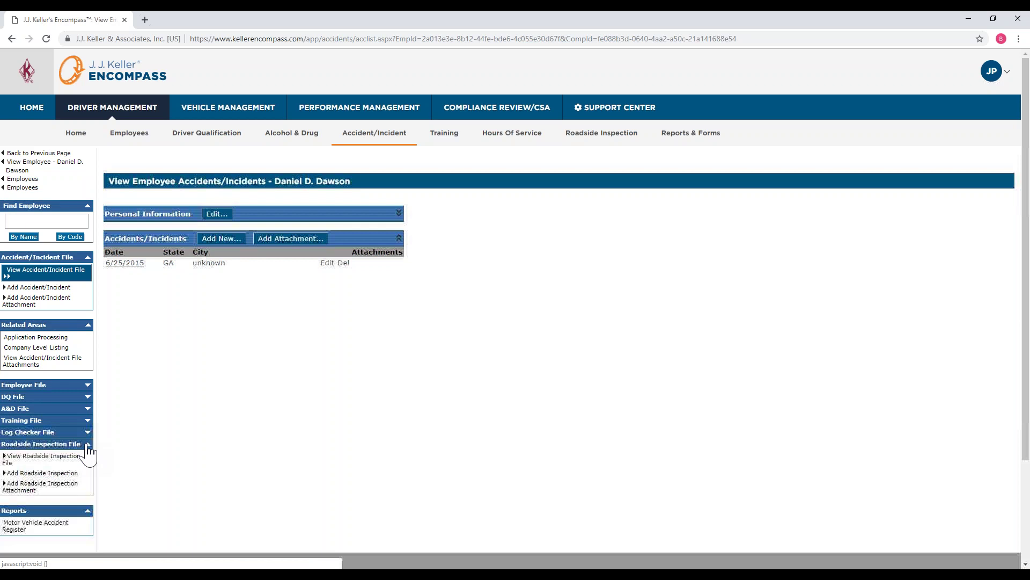
left_click(34, 457)
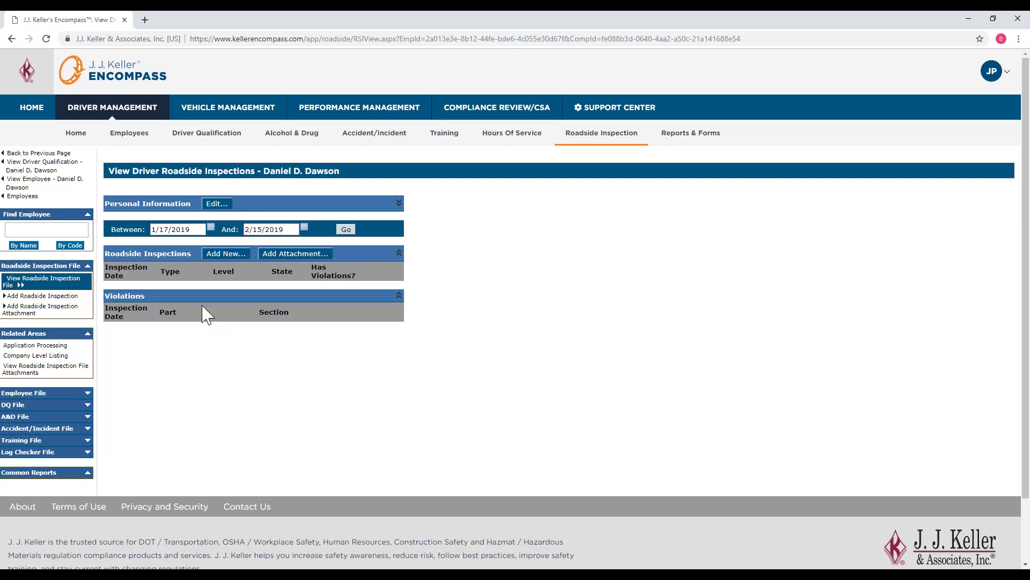
left_click(211, 230)
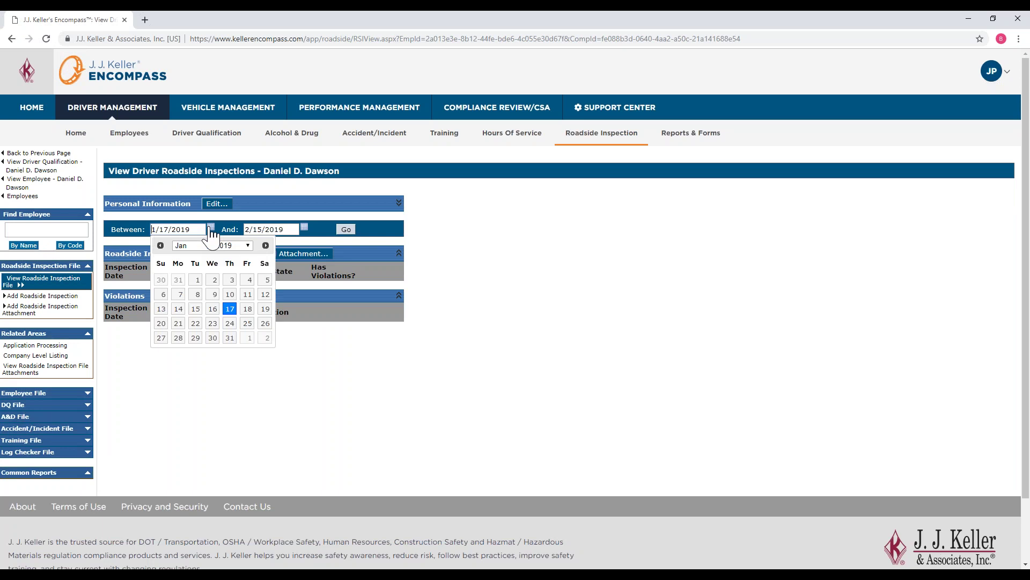
left_click(207, 245)
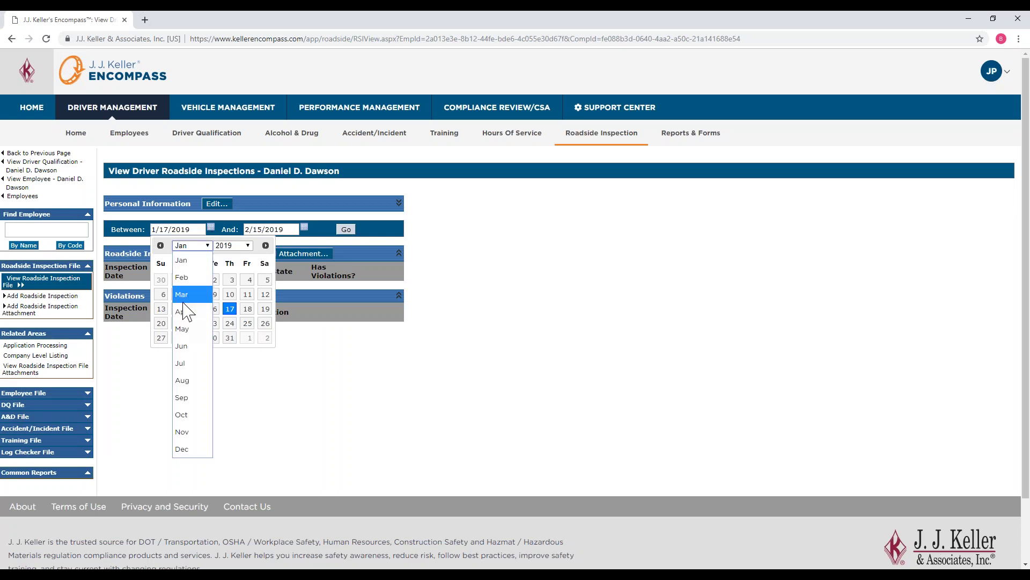
left_click(182, 278)
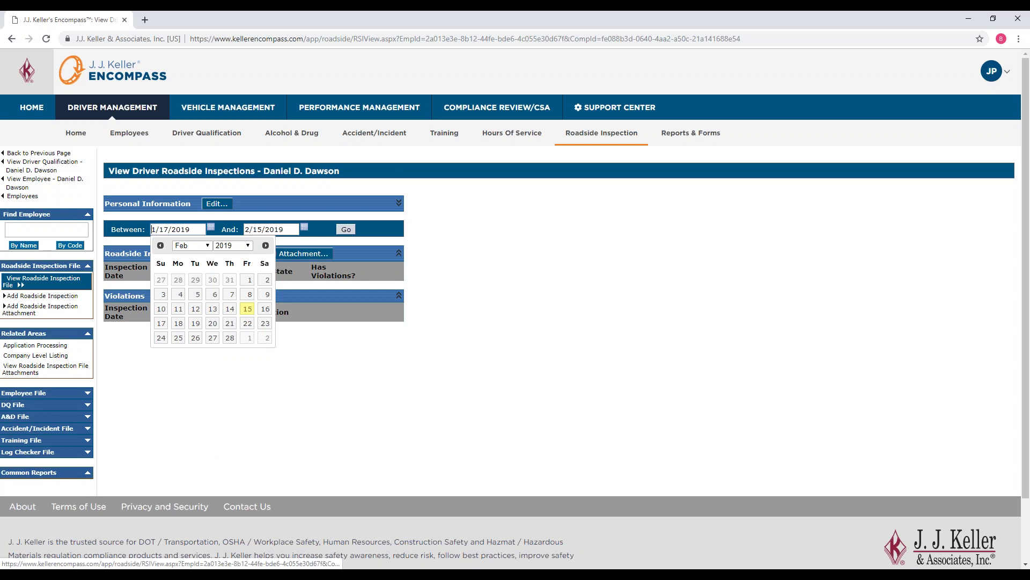
left_click(234, 246)
left_click(228, 397)
left_click(211, 310)
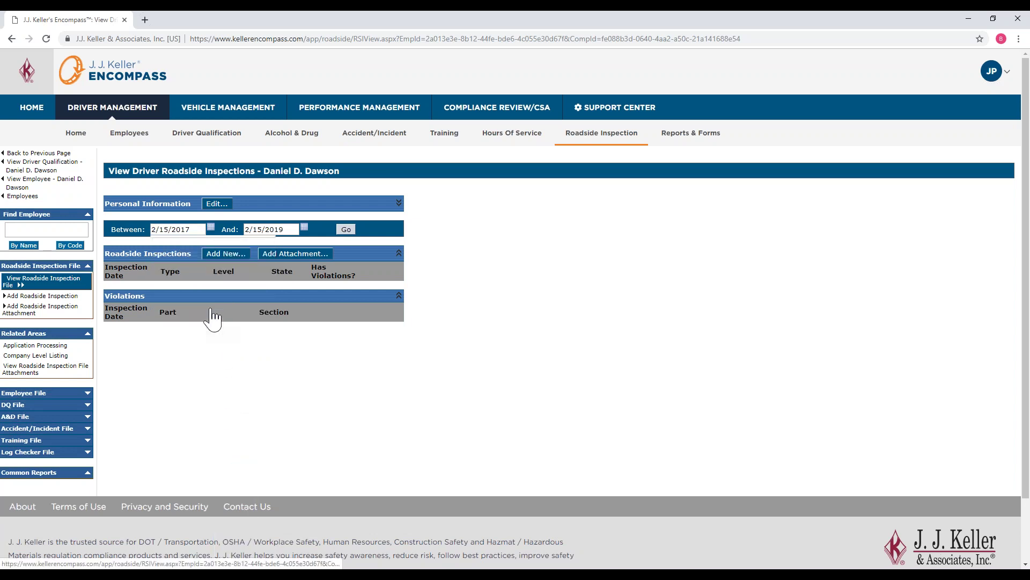
left_click(346, 229)
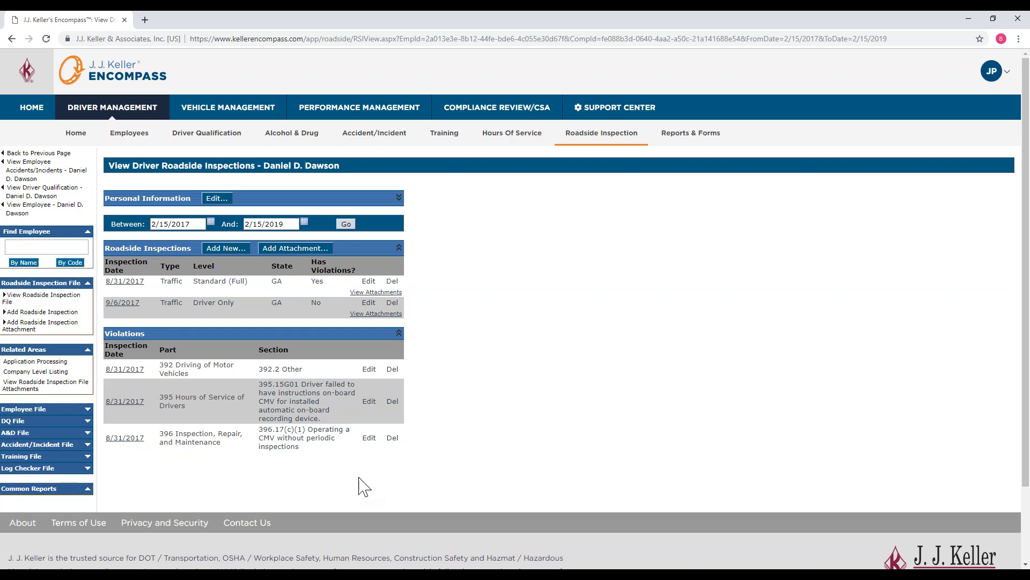
Switch to Excel, open the recent workbook Points Policy Summary Chart 8-27-18, and examine its point categories and violations.
mouse_move(263, 574)
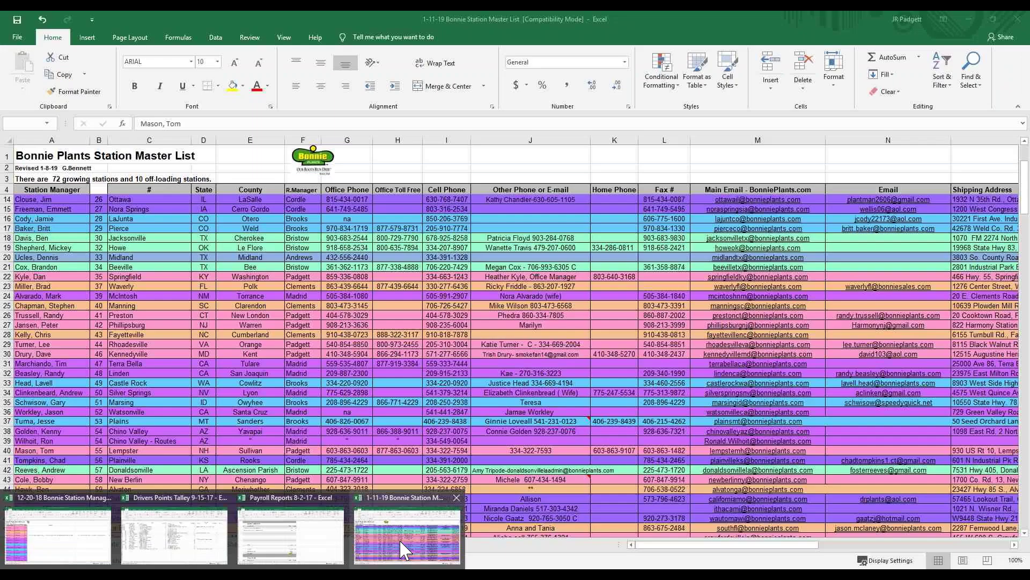
left_click(405, 550)
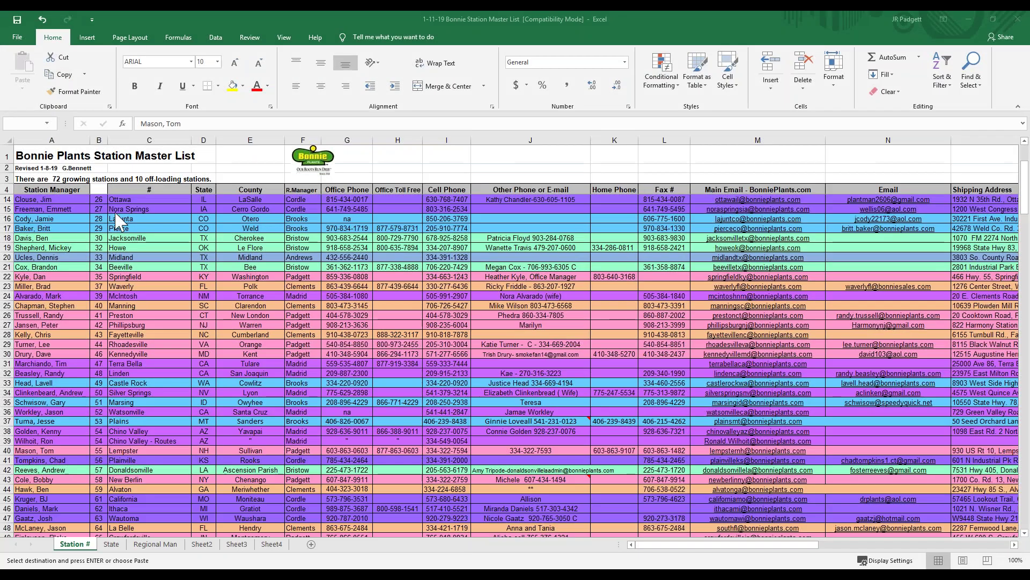
left_click(20, 37)
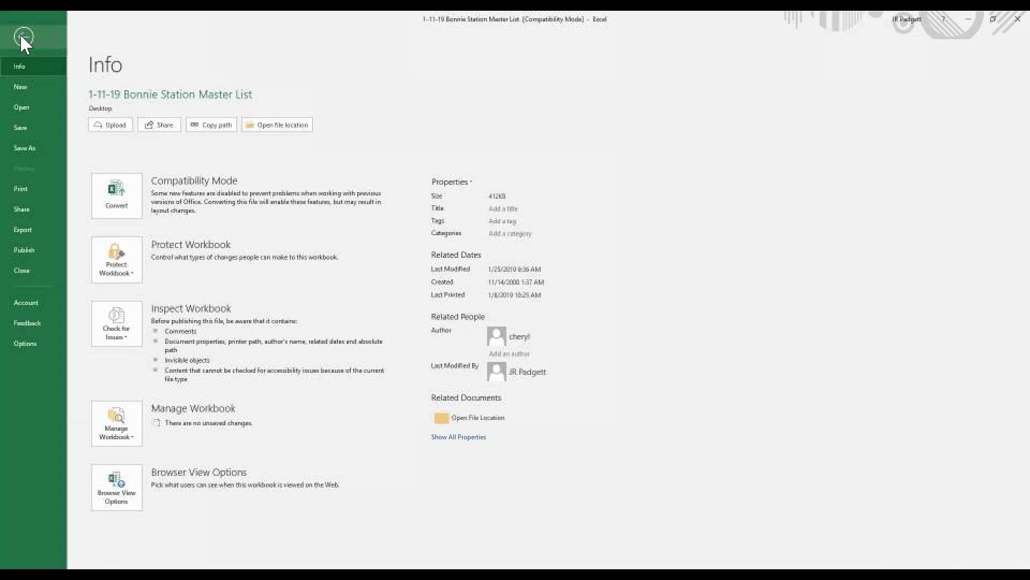
left_click(27, 111)
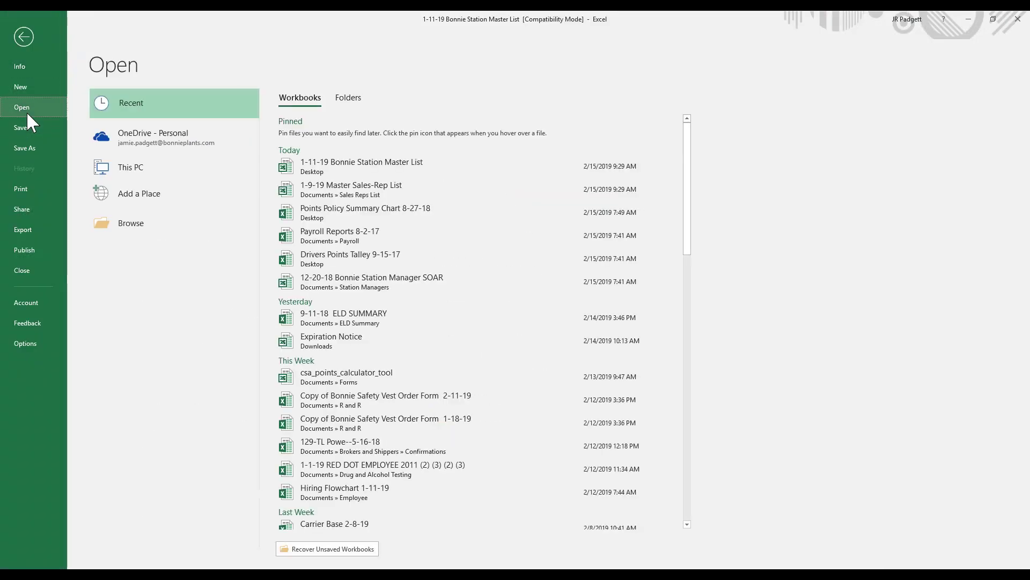
left_click(402, 215)
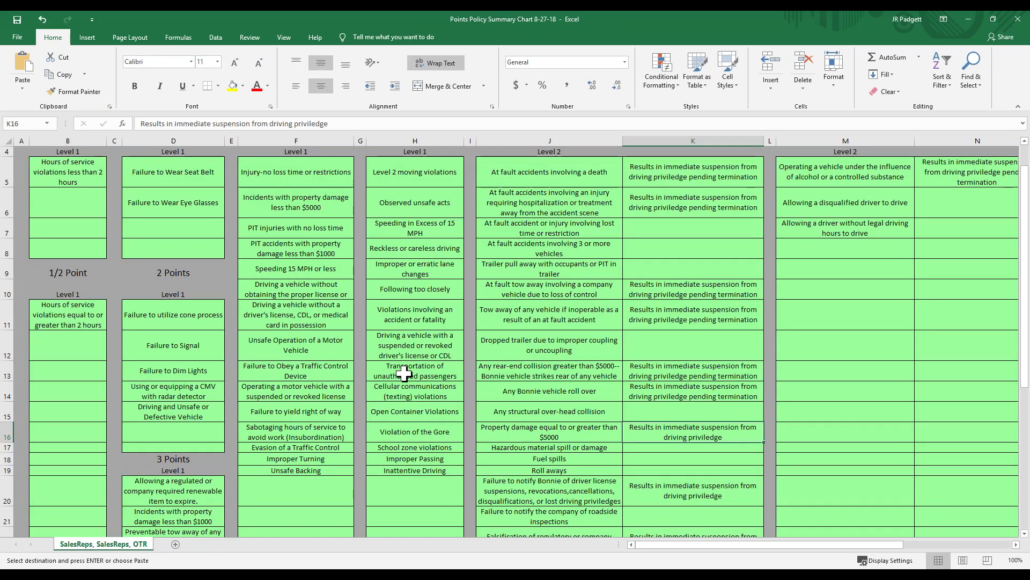
scroll(405, 373, "down", 1)
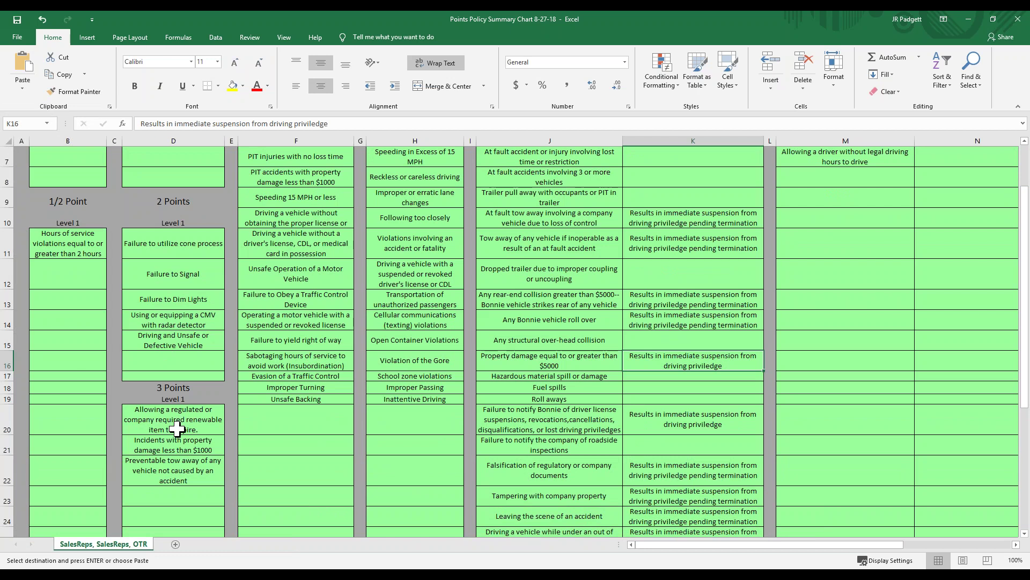
scroll(177, 430, "up", 2)
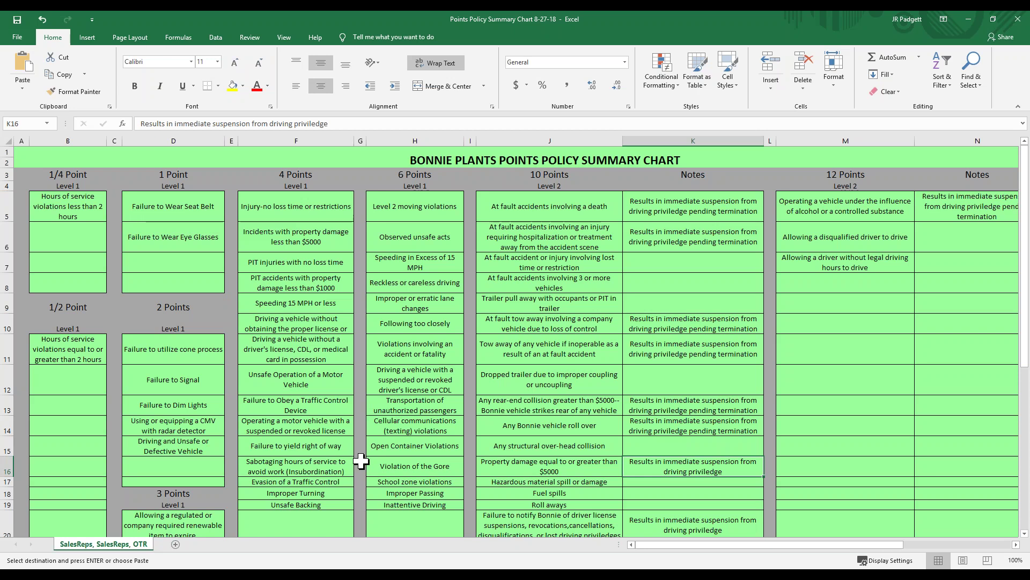
Switch back to Encompass, open the driver's log checker file, and examine the logs, missing logs and violations.
left_click(291, 574)
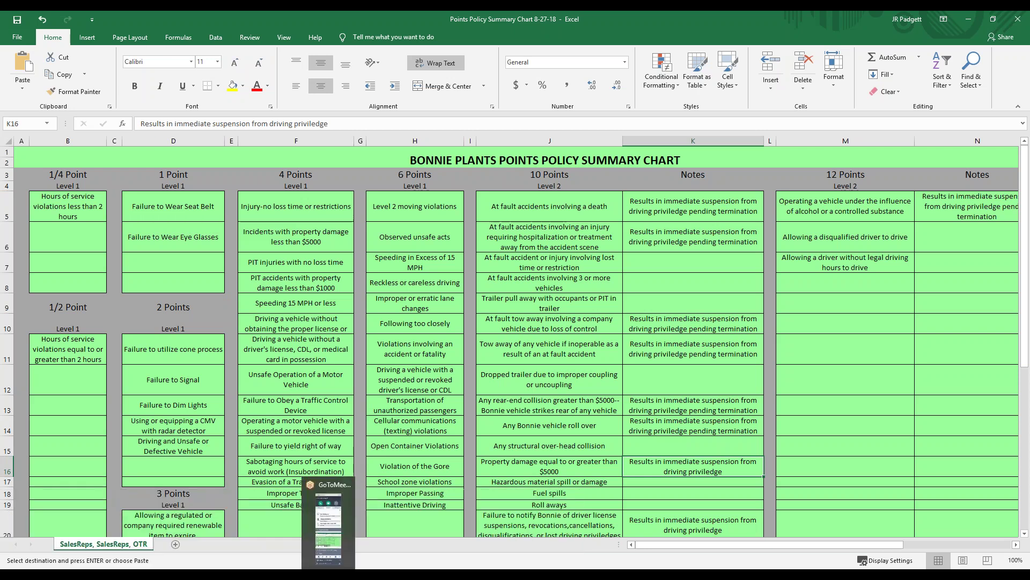
left_click(302, 528)
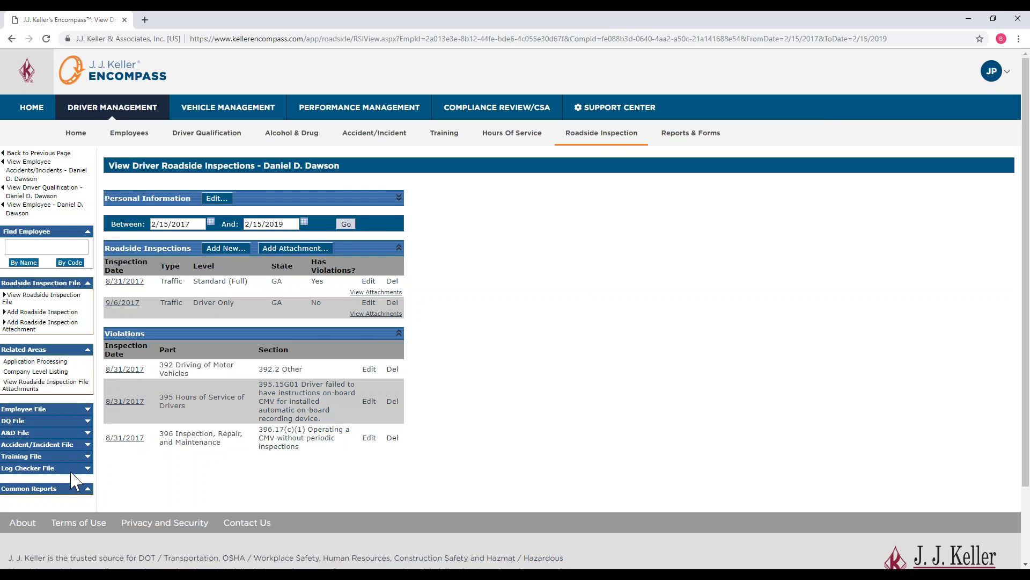
left_click(87, 468)
left_click(51, 480)
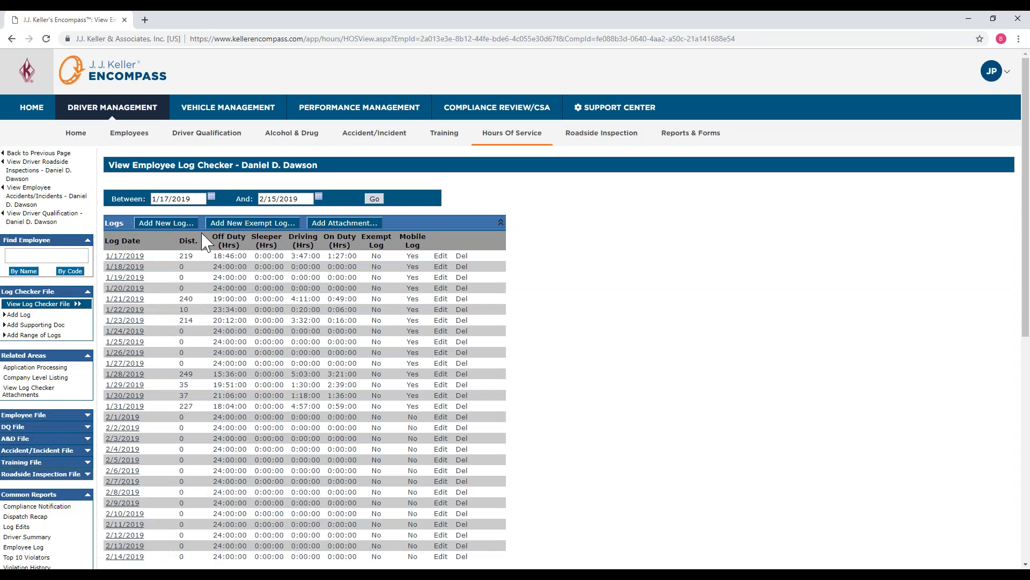
scroll(199, 247, "down", 5)
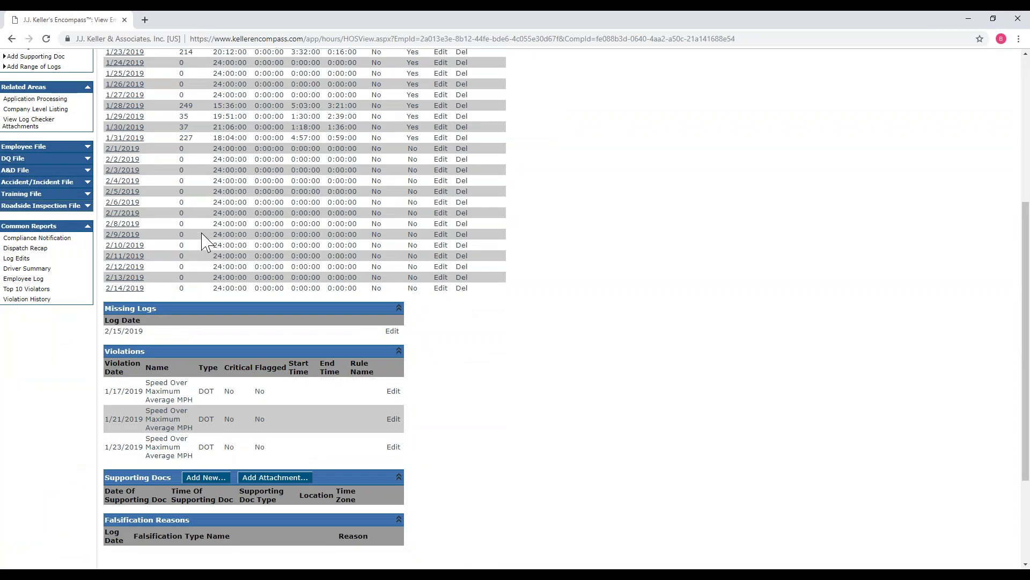
scroll(205, 242, "up", 5)
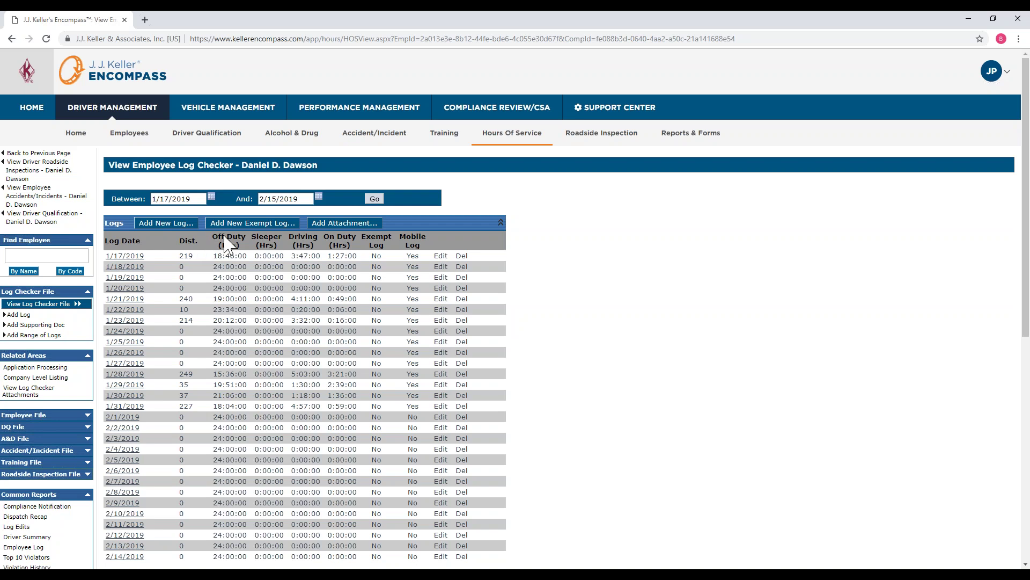
Set the log checker's start date to 2/15/2018 and list the driver's logs through 2/15/2019.
left_click(212, 197)
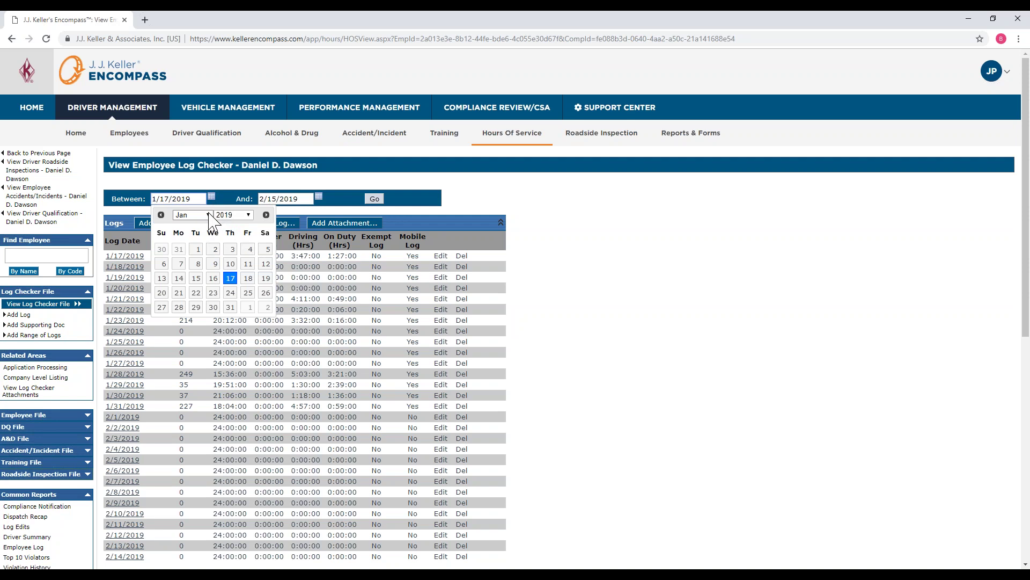
left_click(210, 214)
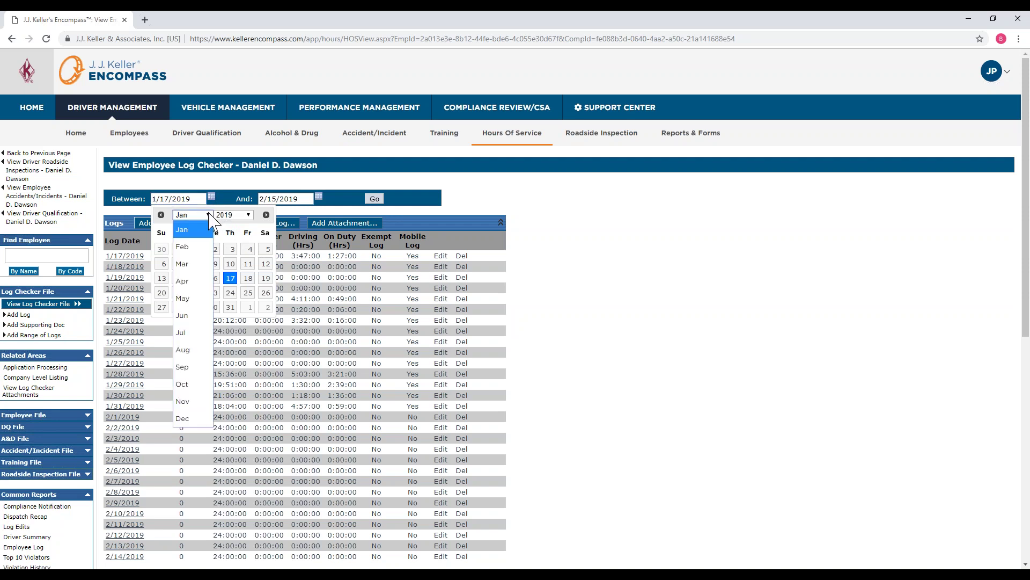
left_click(185, 237)
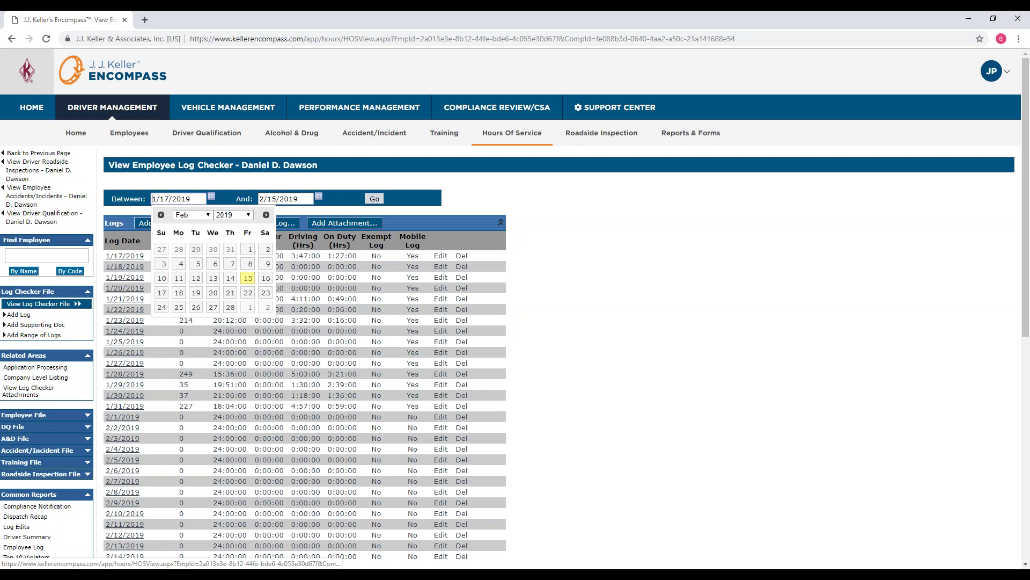
left_click(248, 279)
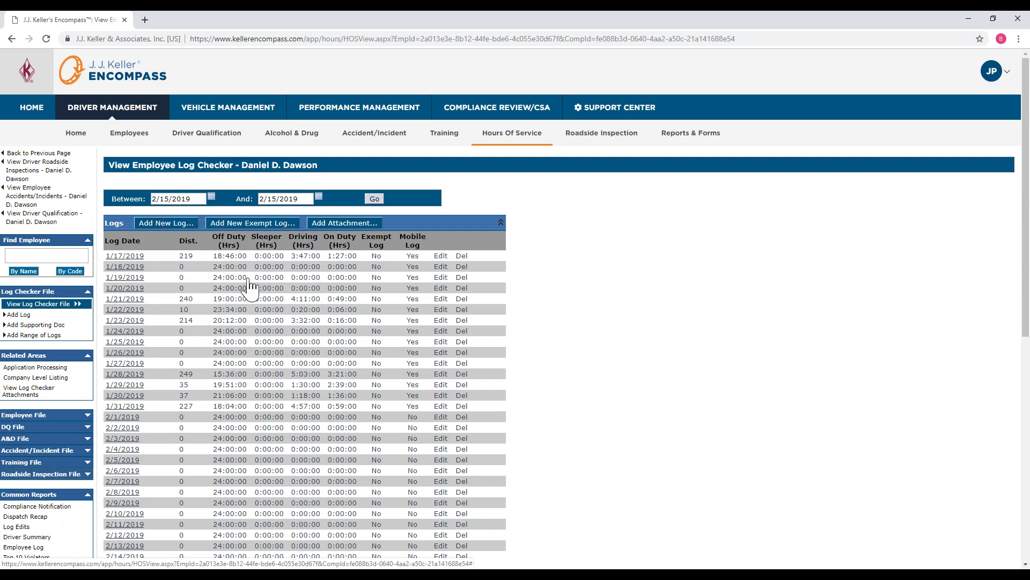
left_click(212, 196)
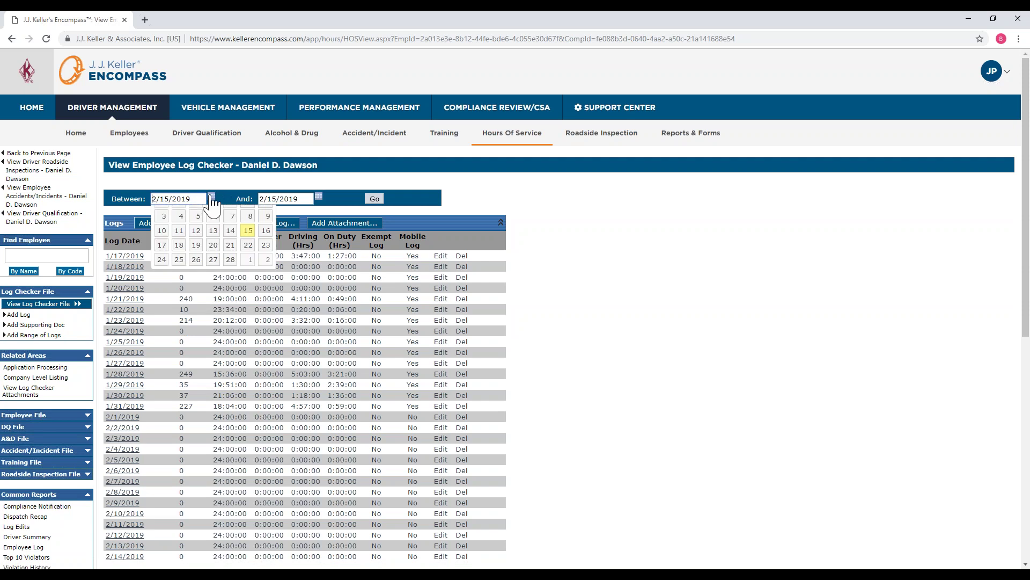
left_click(248, 214)
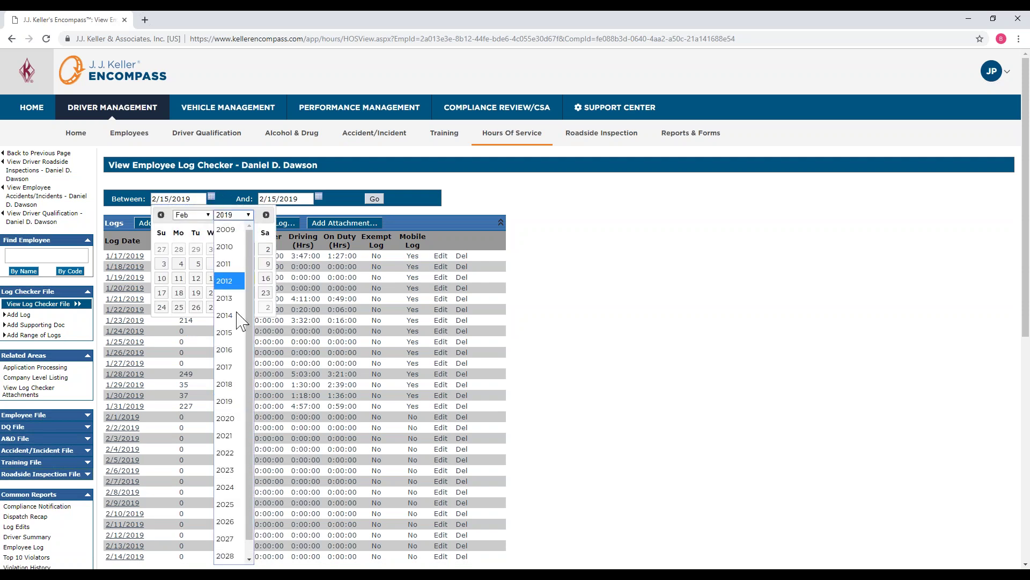
left_click(236, 382)
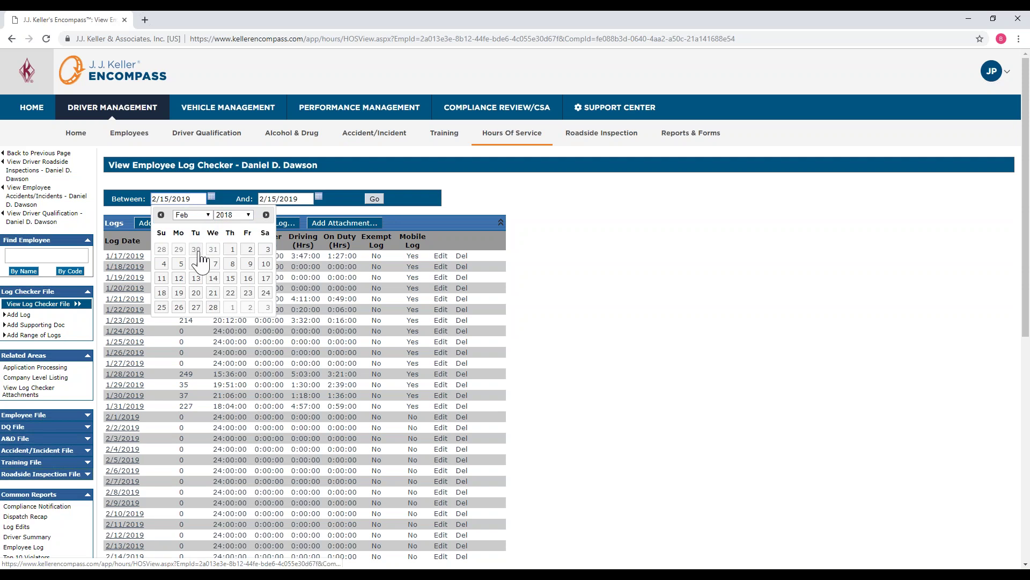
left_click(233, 284)
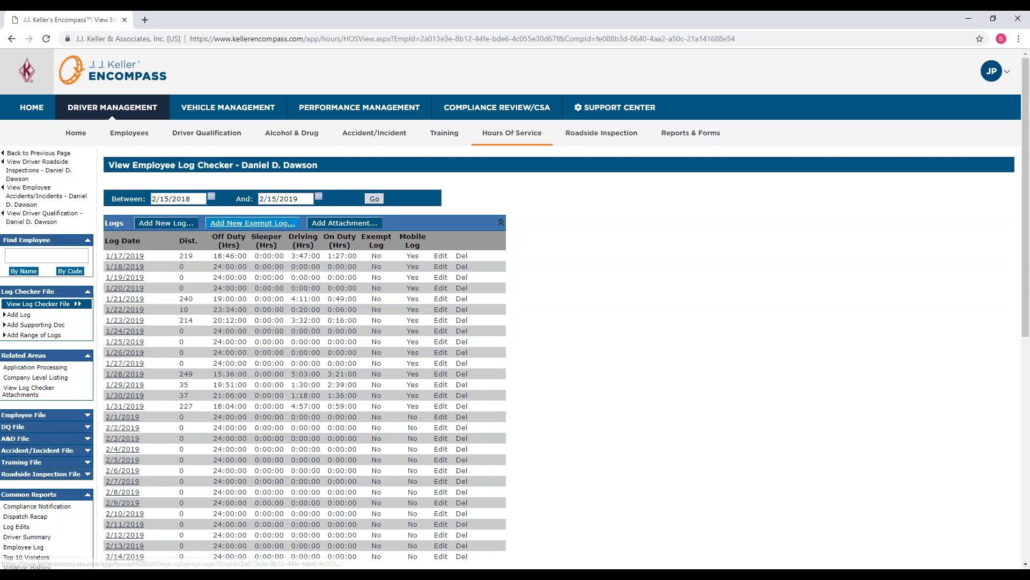
left_click(374, 202)
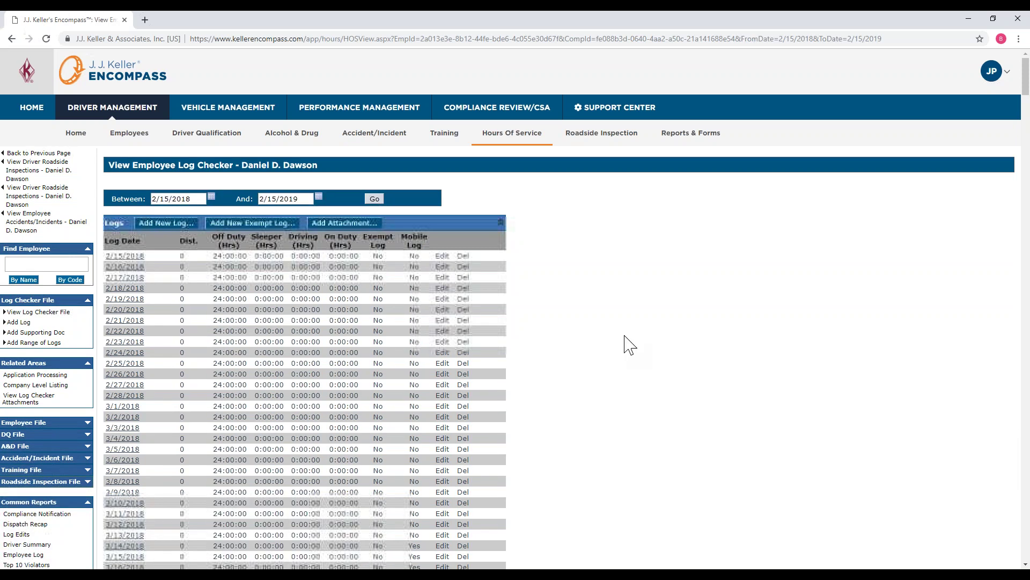
Examine the driver's daily logs and missing logs listed for 2/15/2018 through 2/15/2019.
scroll(628, 343, "down", 9)
scroll(628, 344, "down", 13)
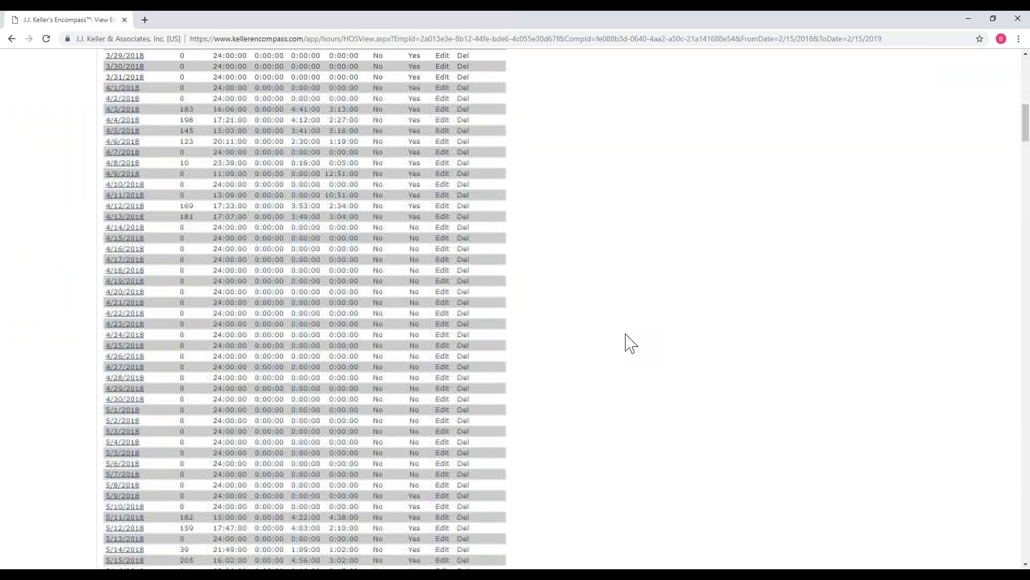
scroll(628, 343, "down", 20)
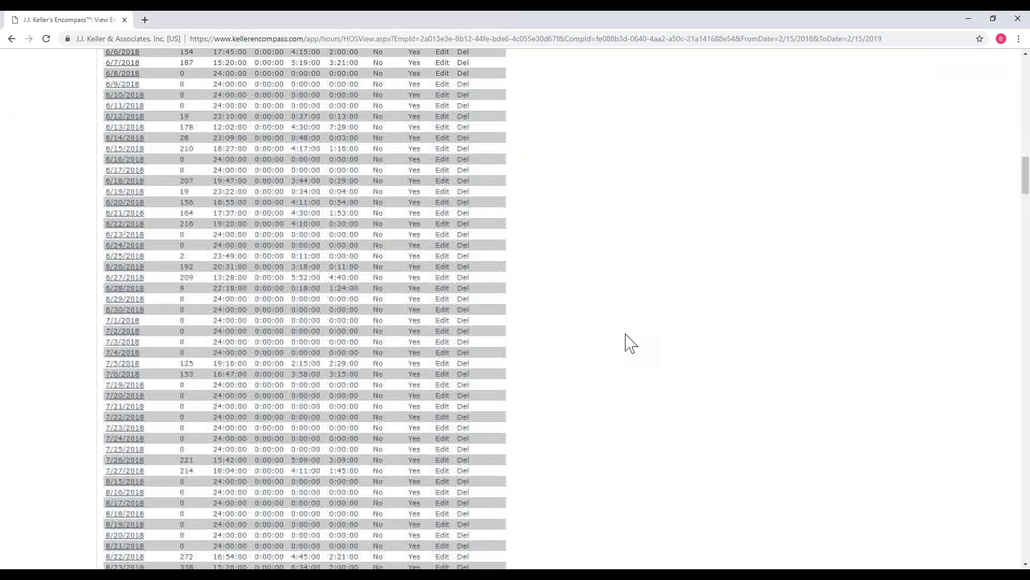
scroll(628, 343, "down", 18)
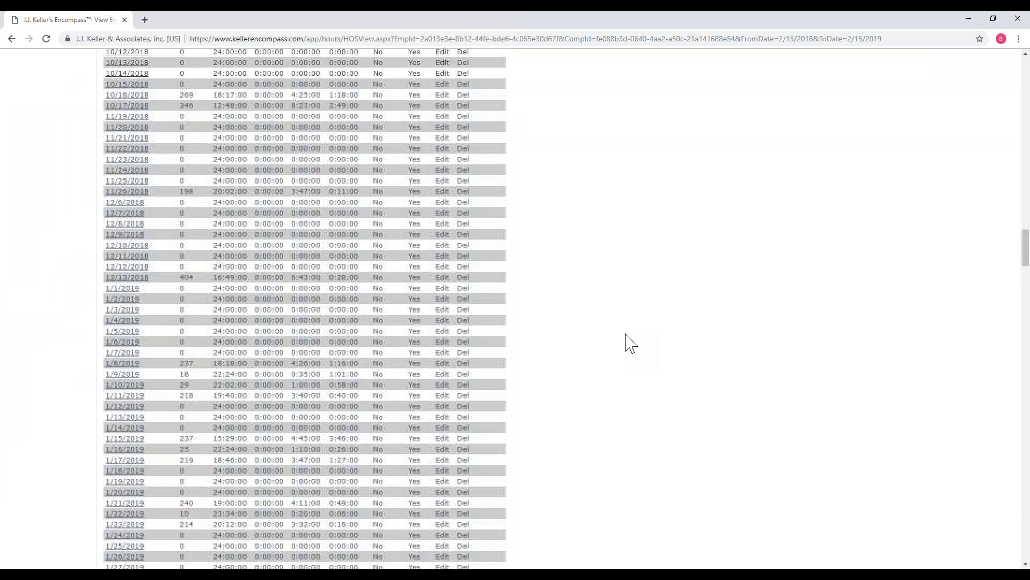
scroll(631, 343, "down", 7)
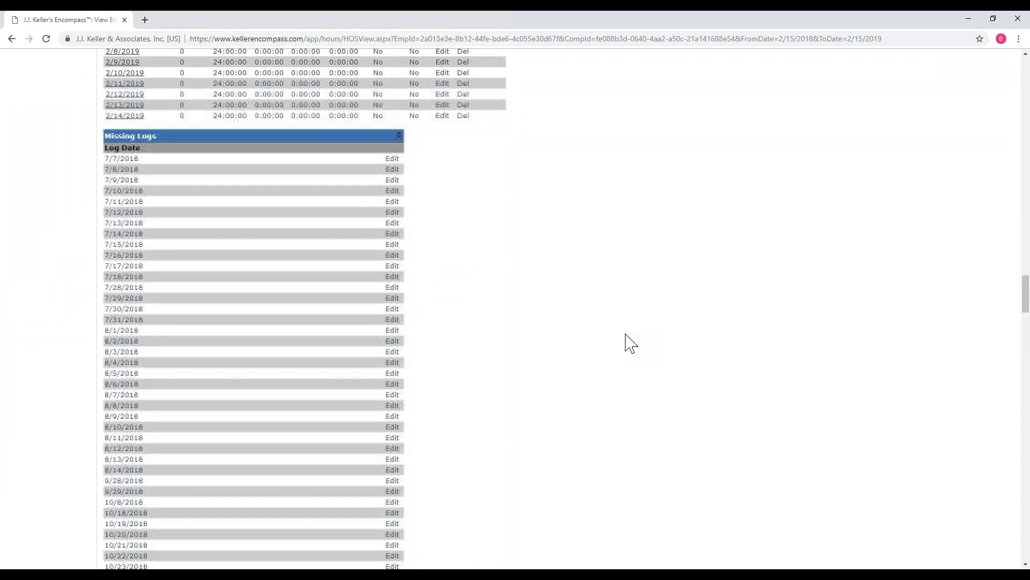
scroll(631, 343, "down", 11)
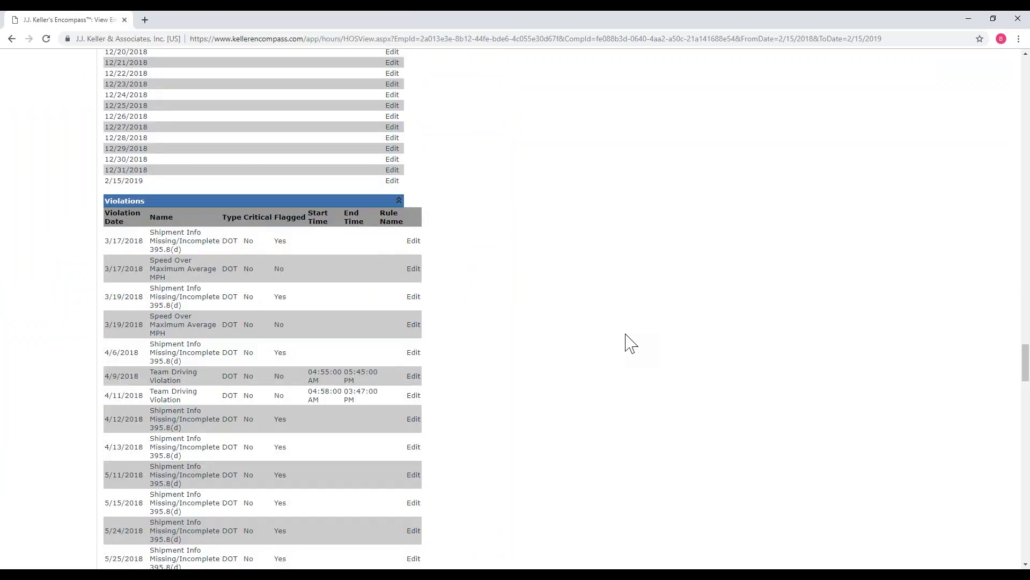
Examine the driver's log violations from March 2018 through January 2019, including their types and critical flags.
scroll(631, 344, "down", 2)
scroll(631, 344, "down", 3)
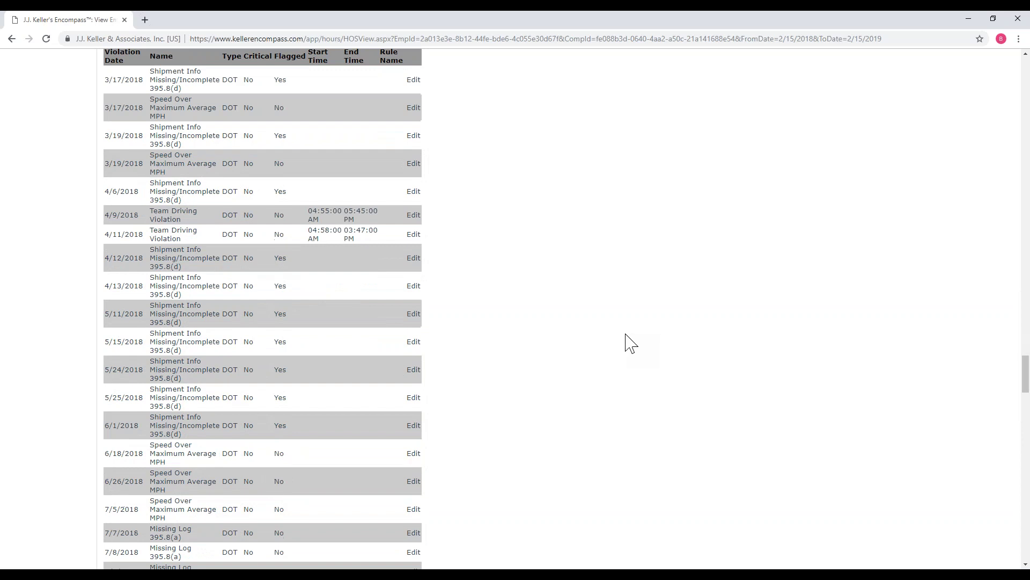
scroll(631, 343, "down", 3)
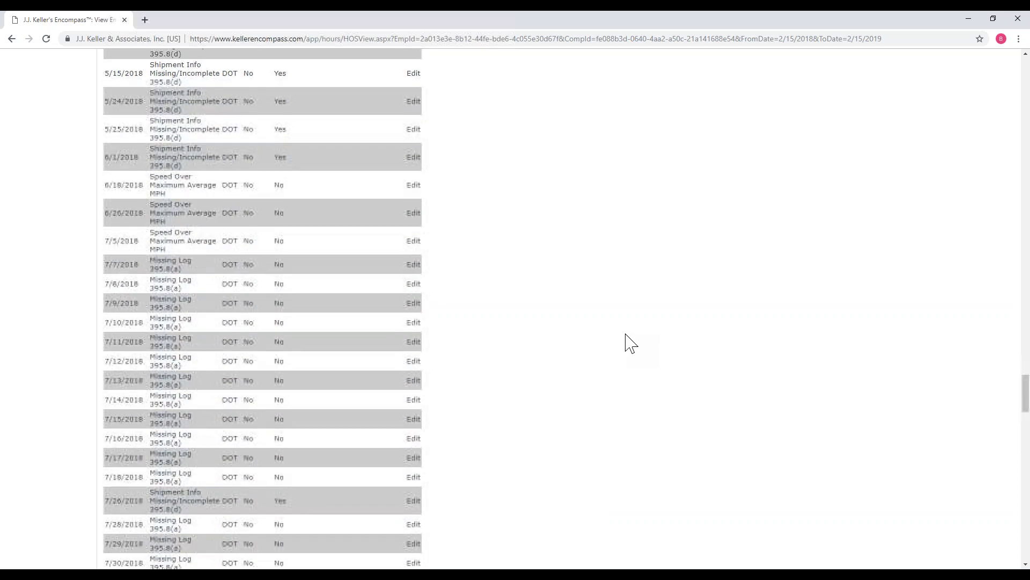
scroll(632, 343, "down", 2)
scroll(631, 343, "down", 4)
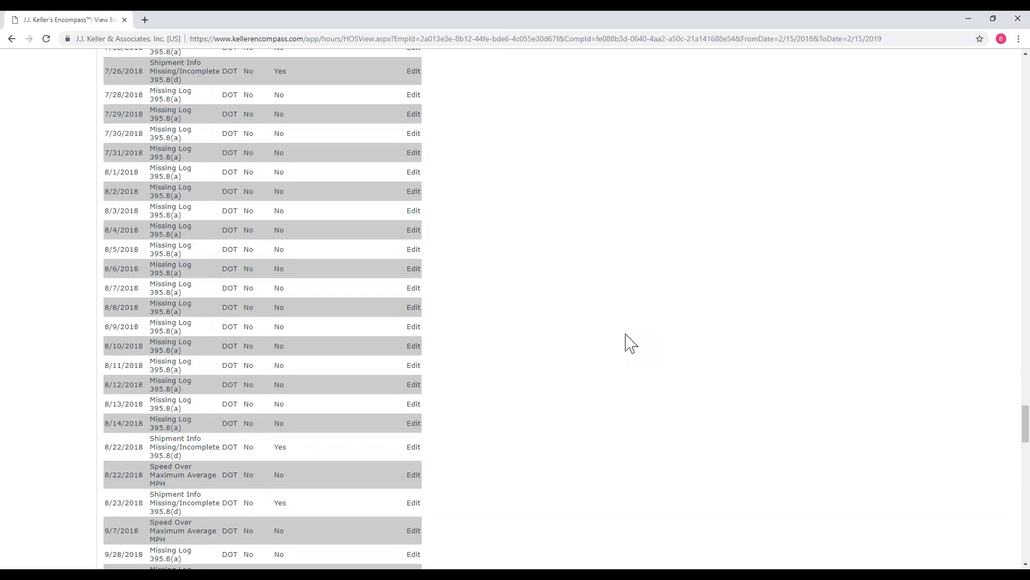
scroll(631, 344, "down", 2)
scroll(631, 343, "down", 5)
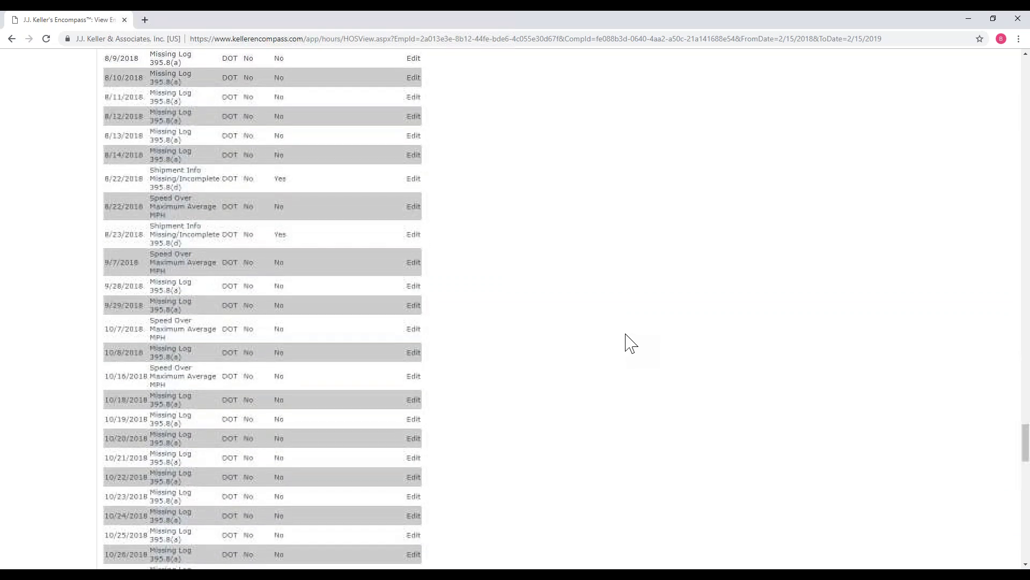
scroll(631, 344, "down", 5)
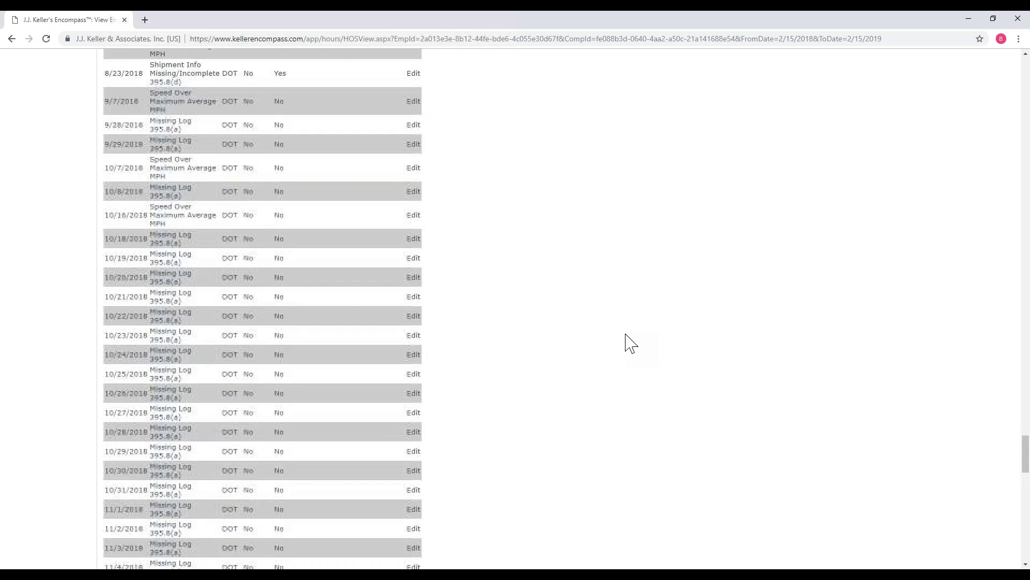
scroll(631, 344, "down", 8)
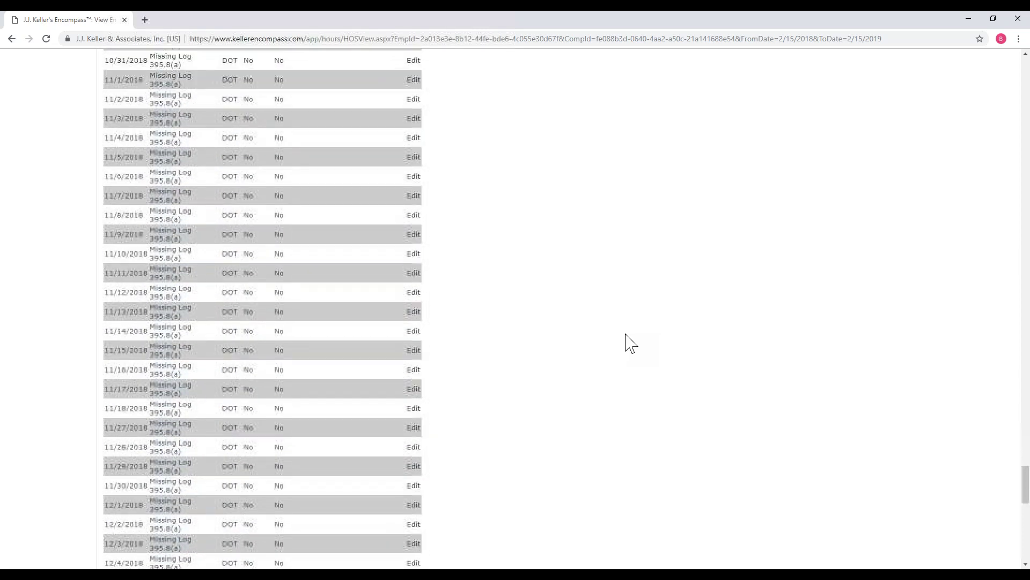
scroll(632, 344, "down", 7)
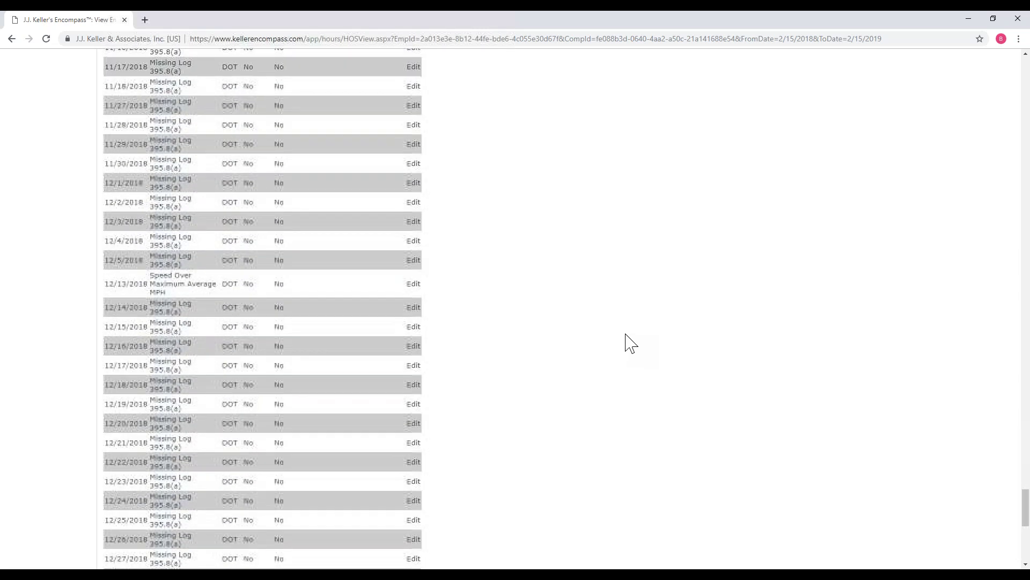
scroll(628, 342, "down", 2)
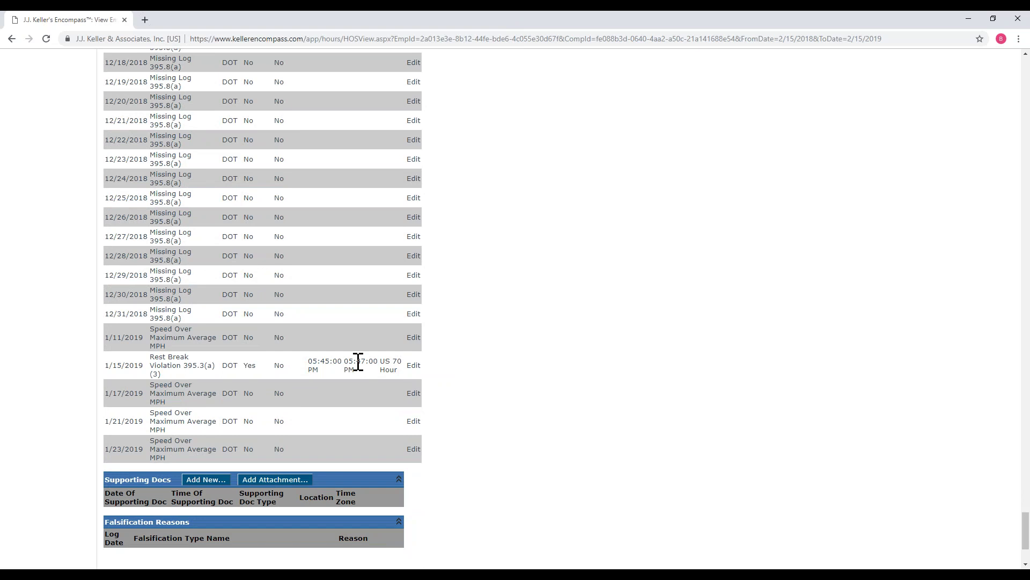
Switch to the Points Policy Summary Chart 8-27-18 workbook in Excel, check the hours of service violation points, and return to Encompass.
left_click(236, 568)
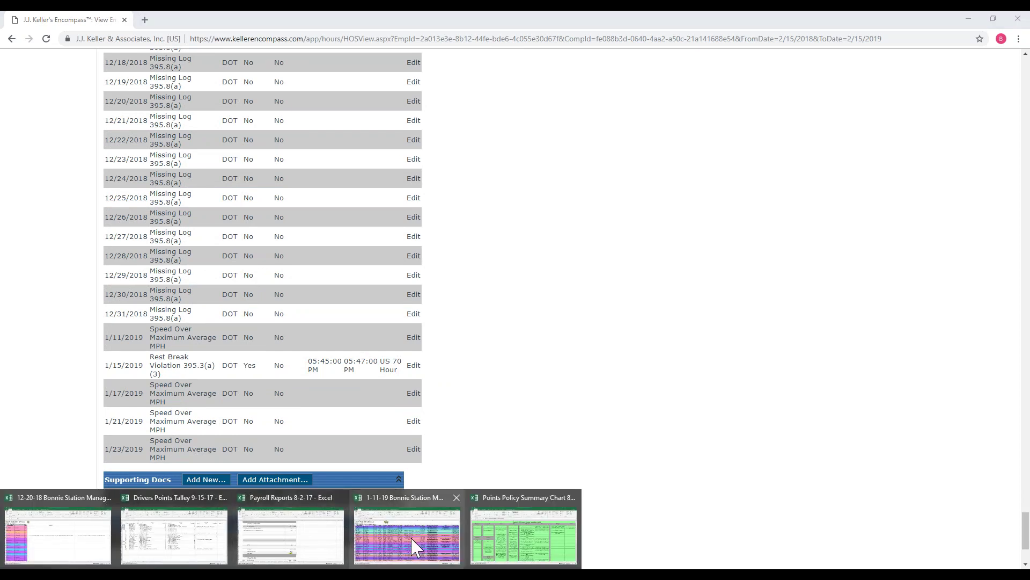
left_click(504, 540)
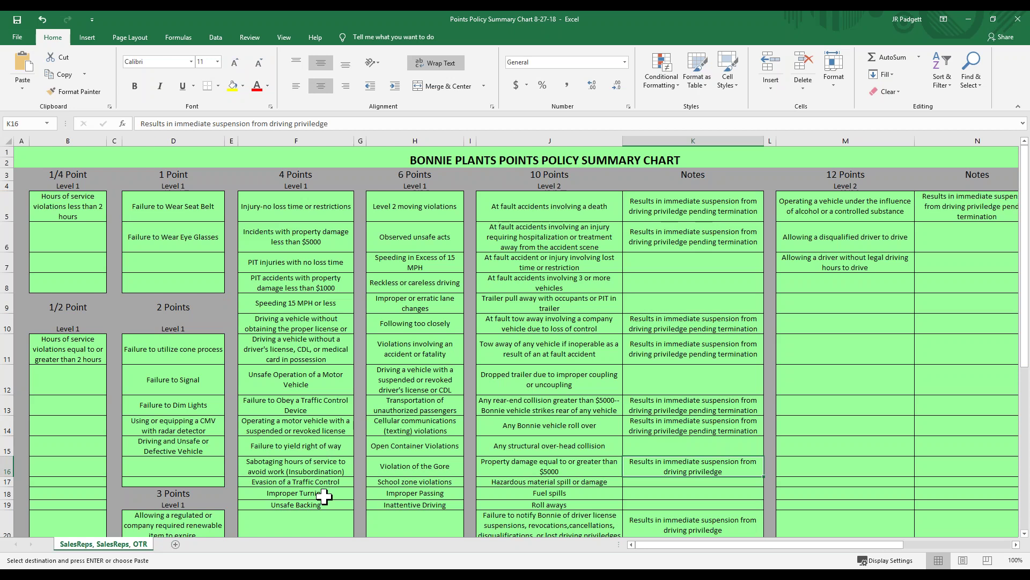
key("alt+Tab")
Go to Vehicle Management, open its system setup, and bring up the Map Landmarks listing.
scroll(517, 257, "up", 3)
scroll(517, 256, "up", 20)
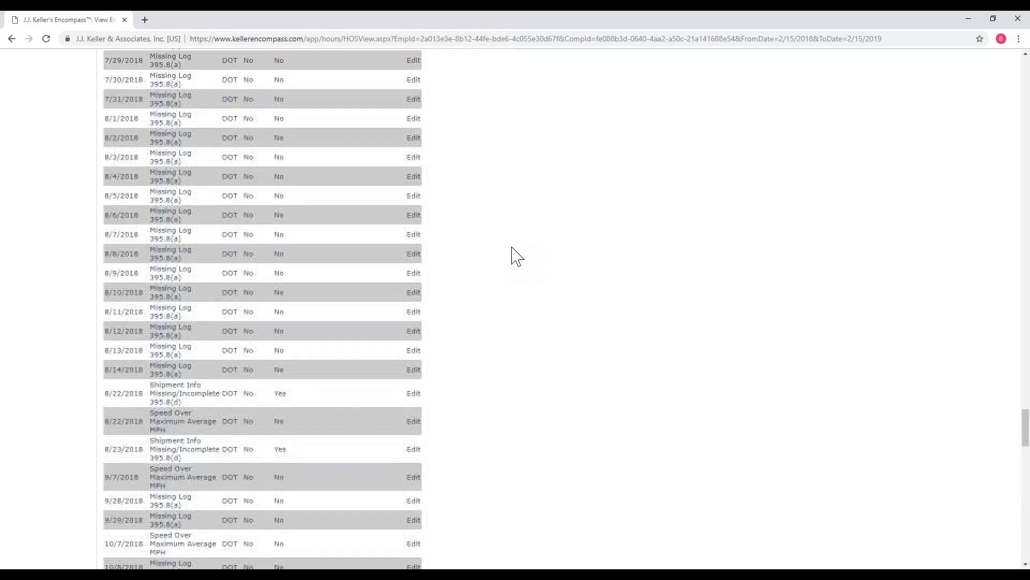
left_click_drag(1025, 424, 1025, 70)
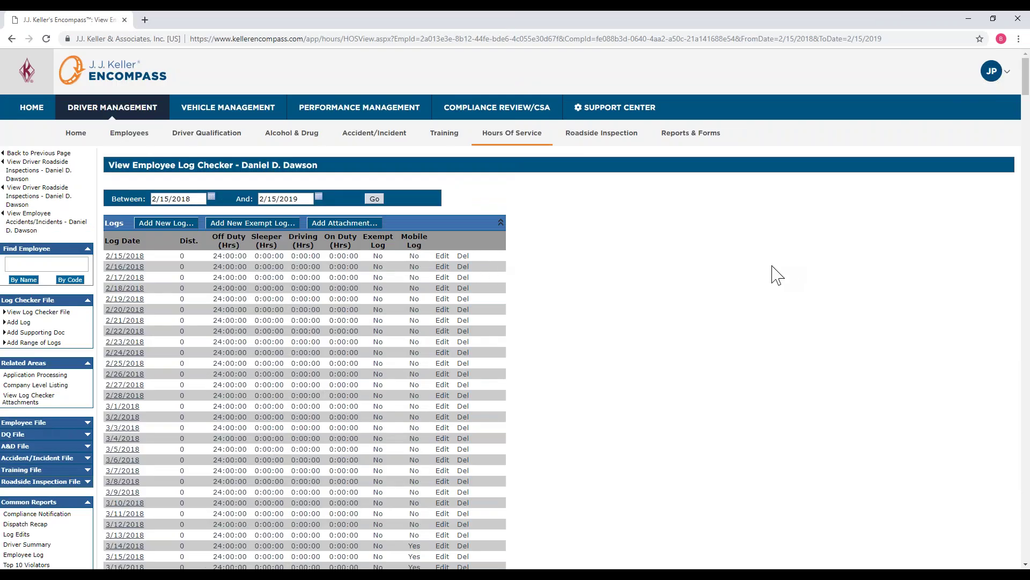
left_click(238, 107)
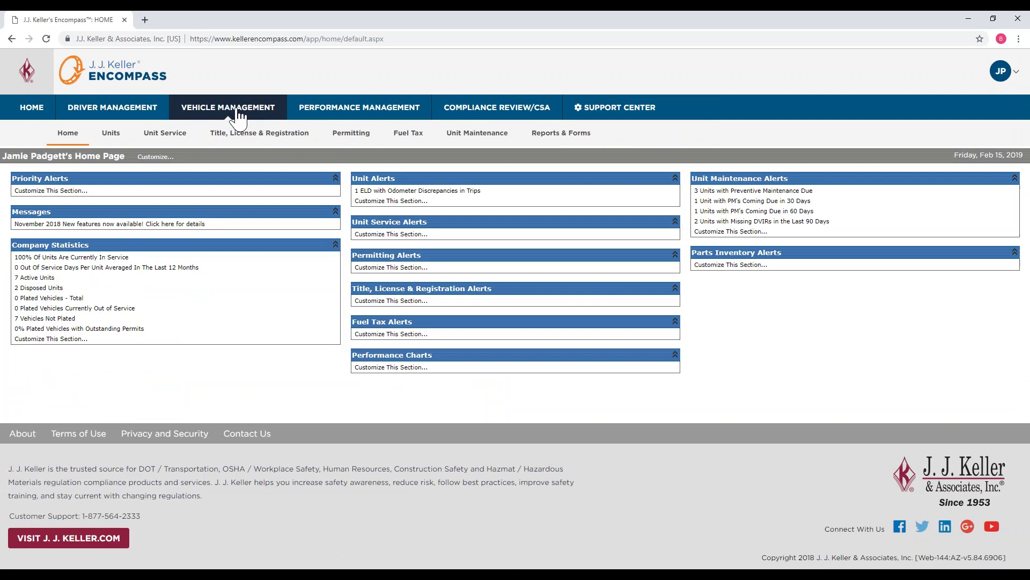
left_click(1016, 71)
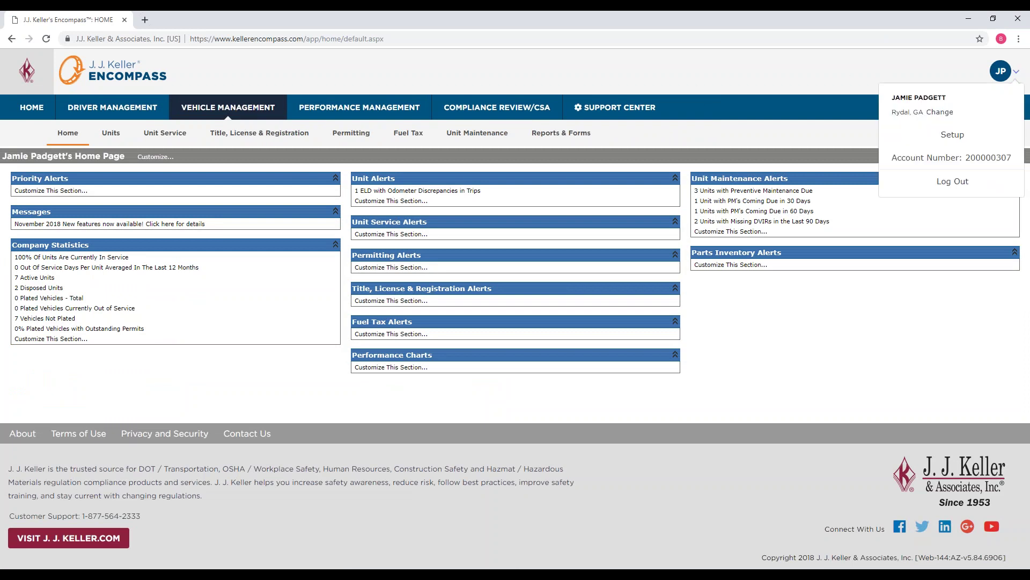
left_click(955, 138)
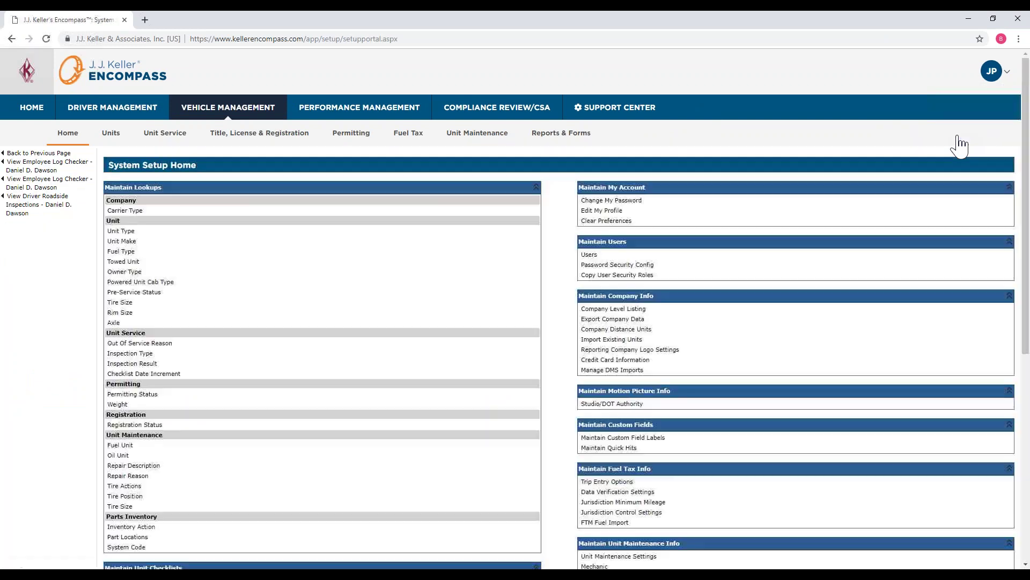
scroll(413, 319, "down", 5)
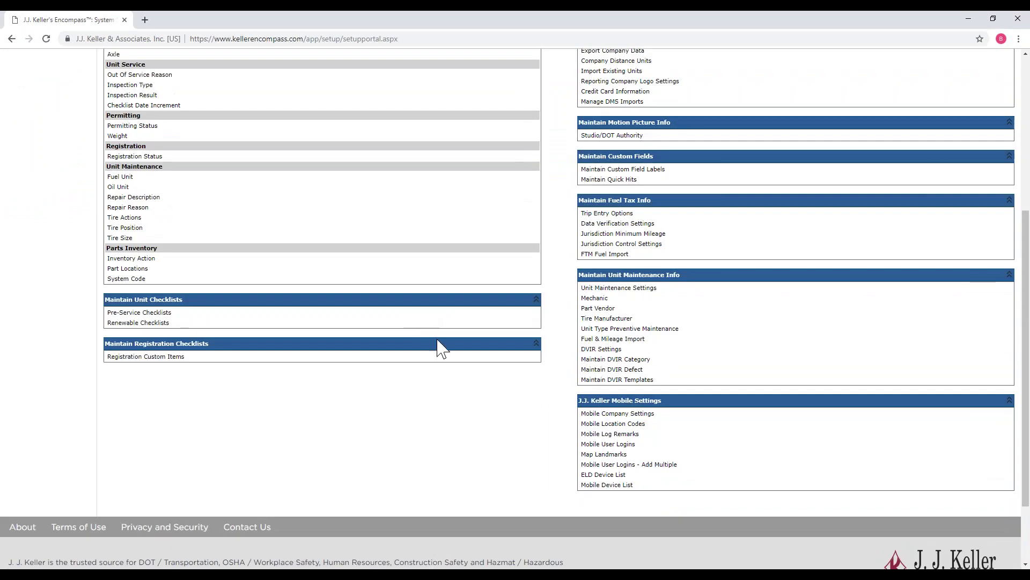
left_click(616, 457)
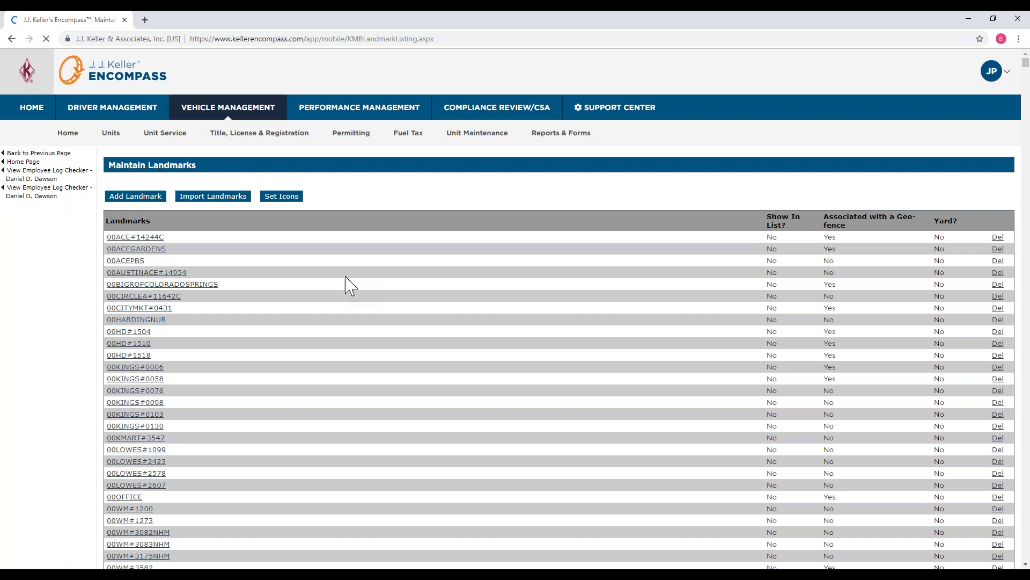
Search the landmarks page for "88-" and open the landmark 88-00 ASH BROS FD & FM SUPPLY.
key("ctrl+f")
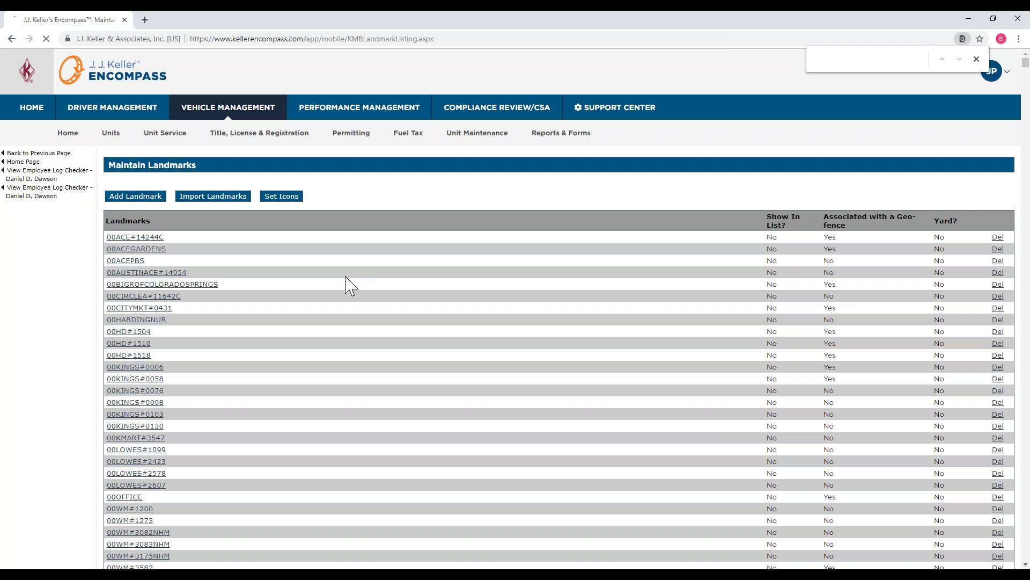
type("88")
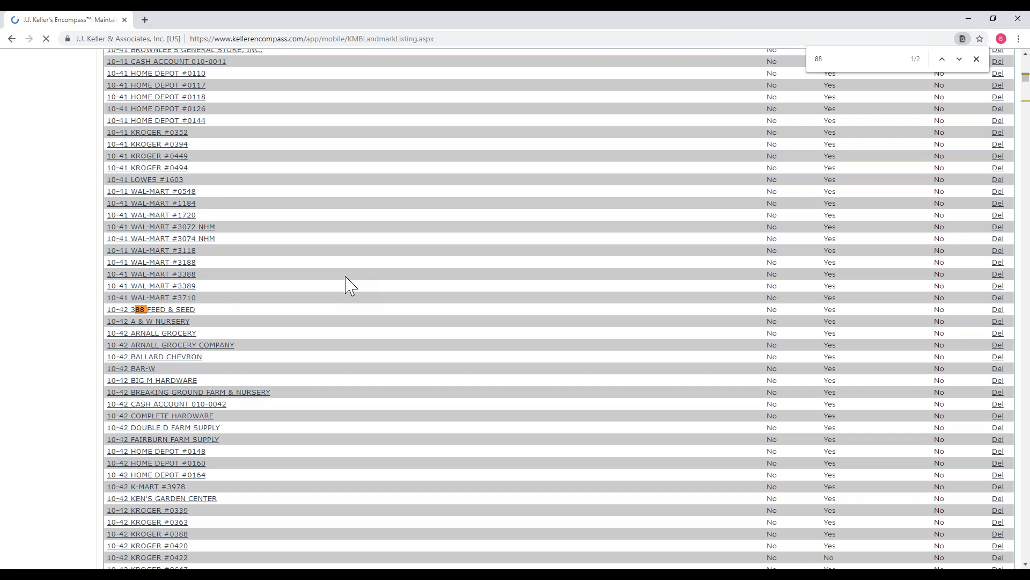
type("01")
key("BackSpace")
type("-")
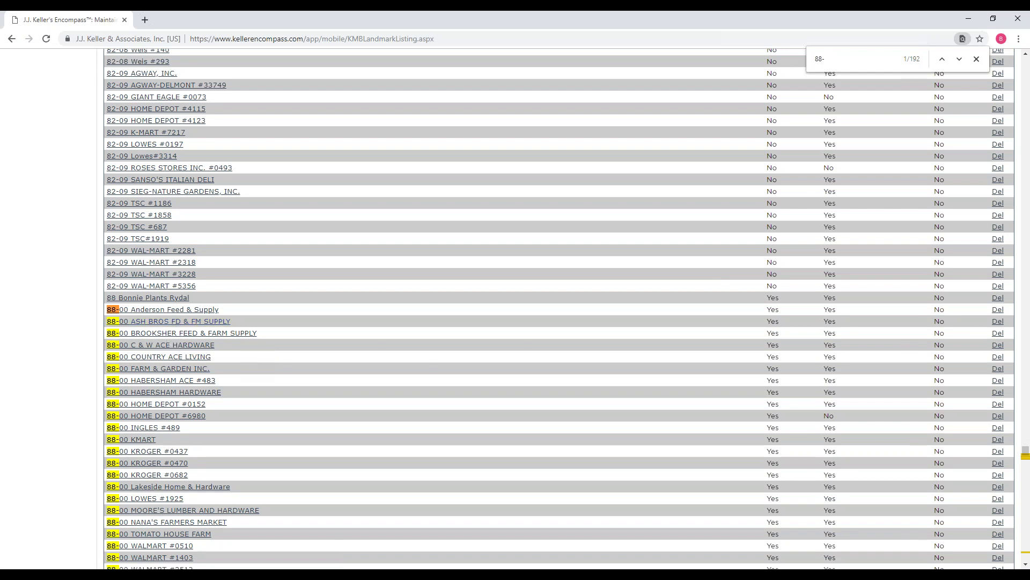
left_click(200, 322)
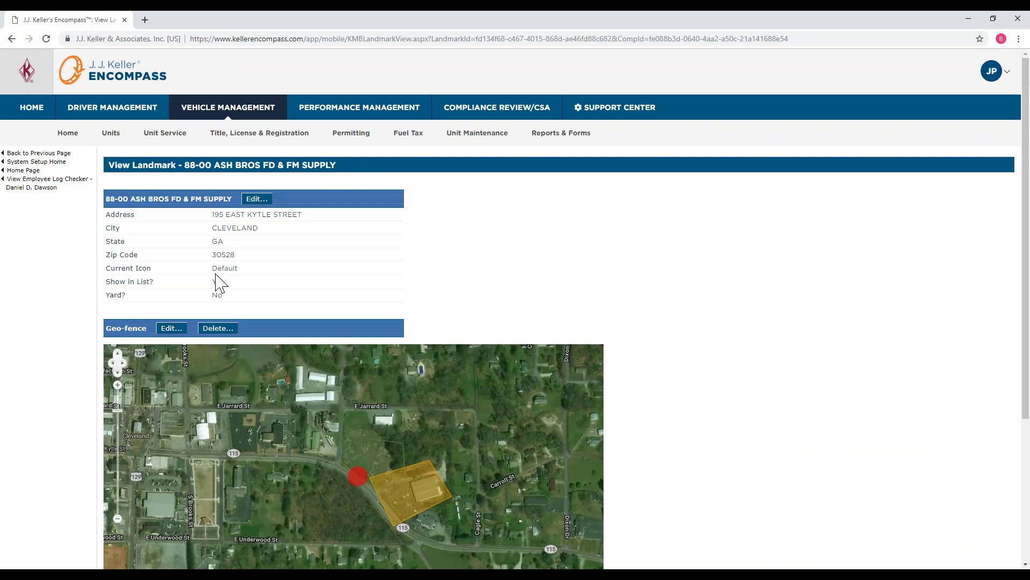
Open the landmark's details for editing and try changing its name prefix to 88-04.
left_click(251, 204)
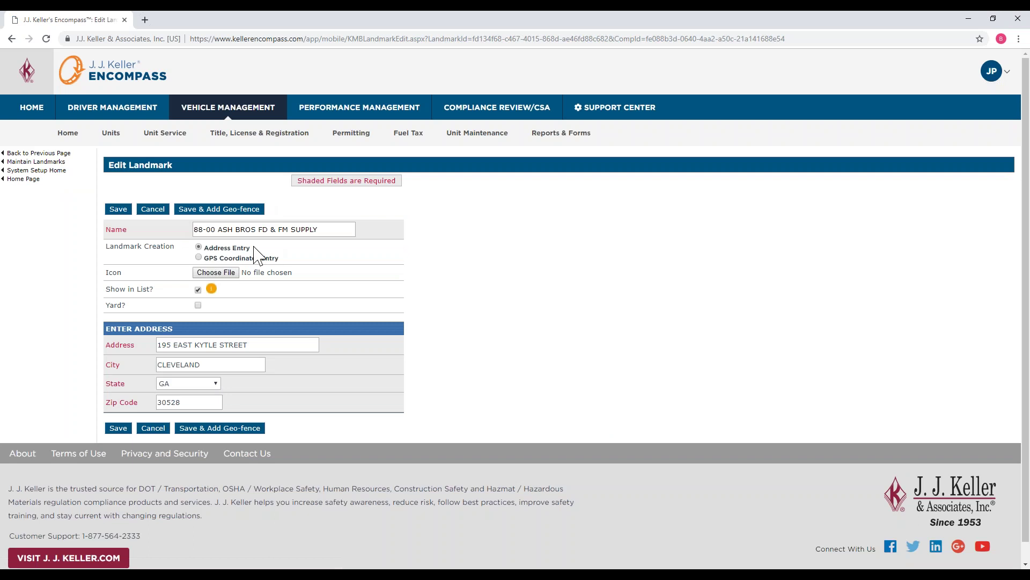
left_click(217, 229)
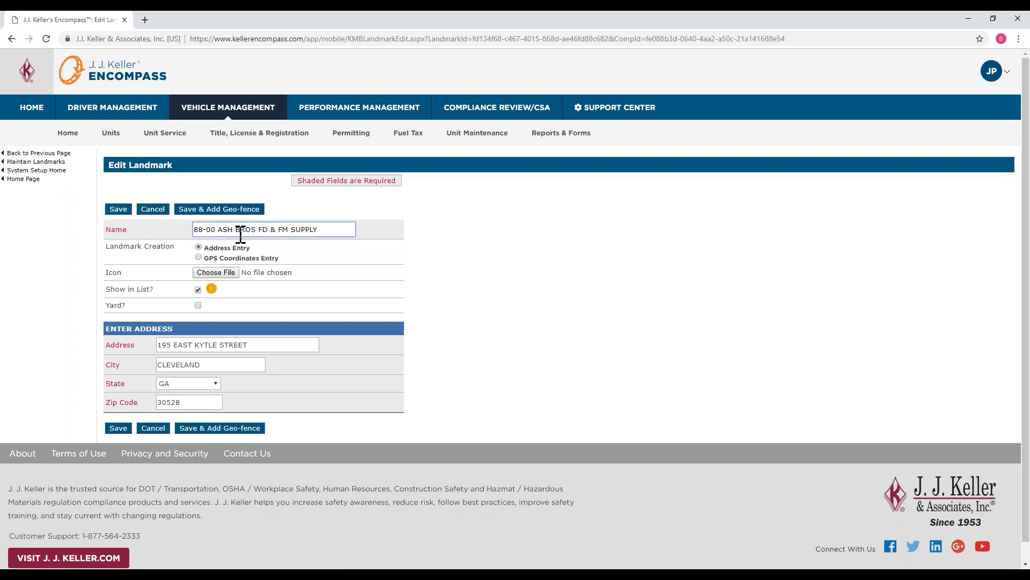
key("BackSpace")
key("BackSpace")
type("04")
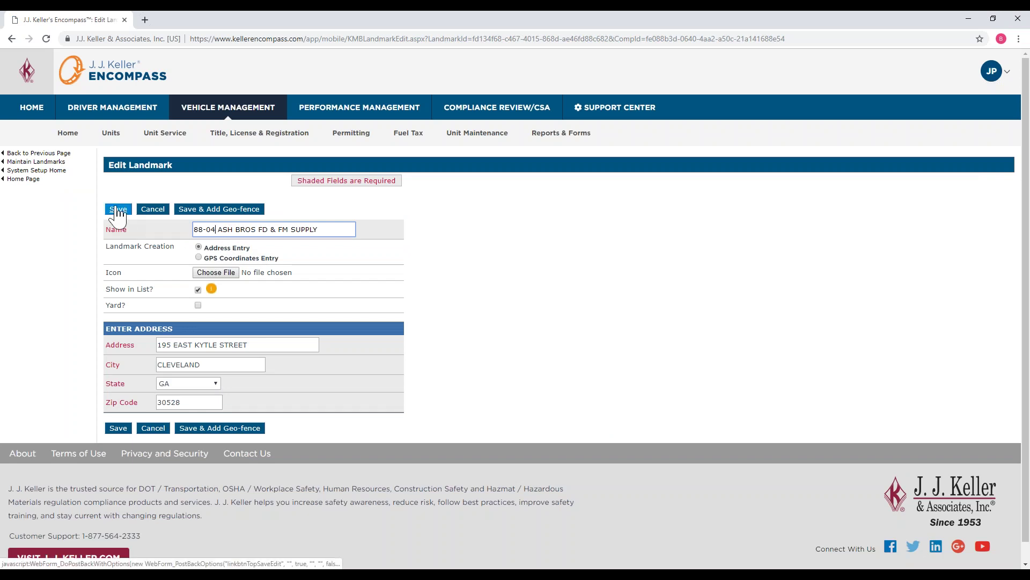
Restore the landmark's name prefix to 88-00 and save the landmark.
key("BackSpace")
type("0")
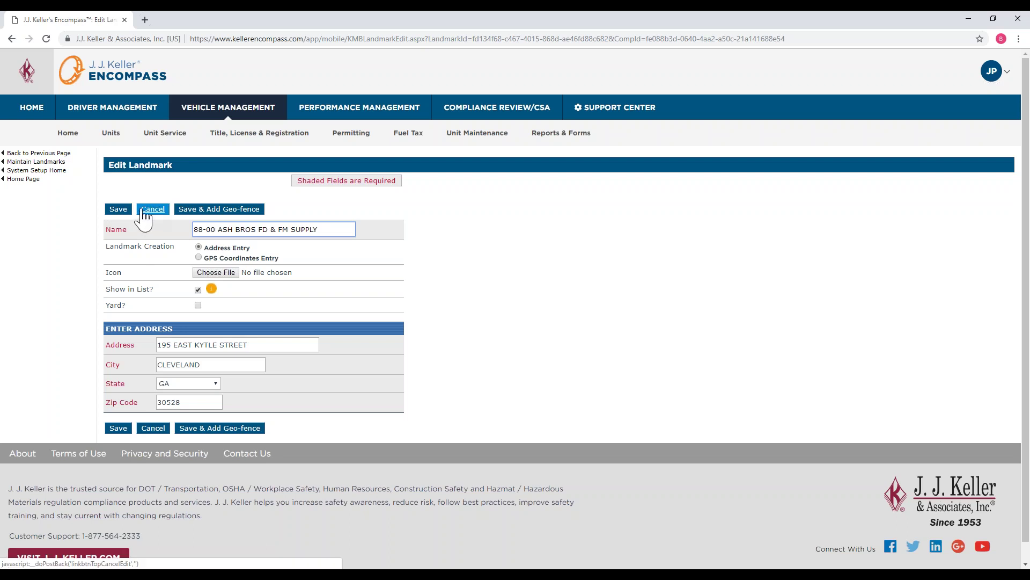
left_click(119, 210)
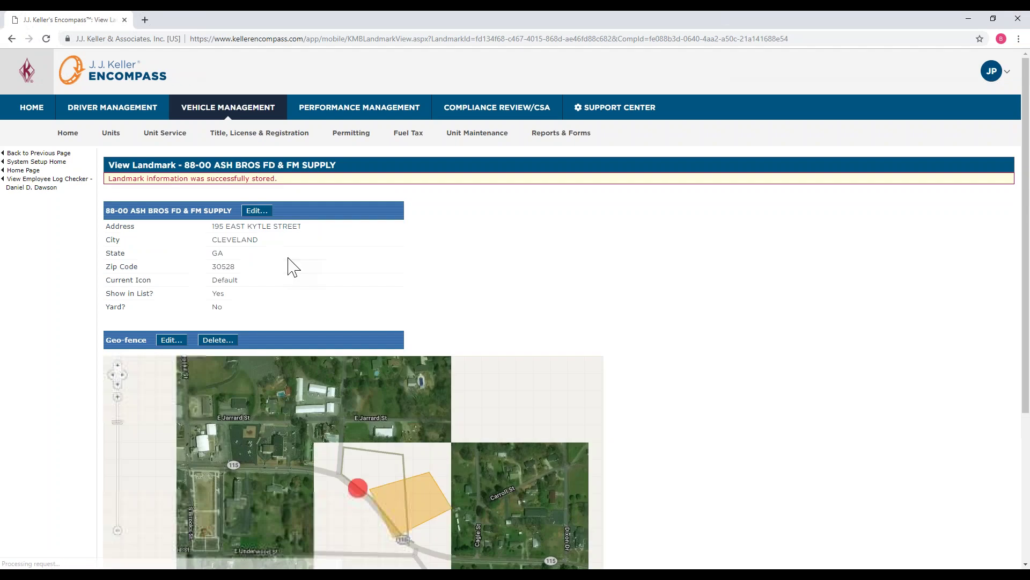
Examine the landmark's address details and the geo-fence drawn around its site on the satellite map.
scroll(524, 221, "down", 2)
scroll(523, 221, "down", 2)
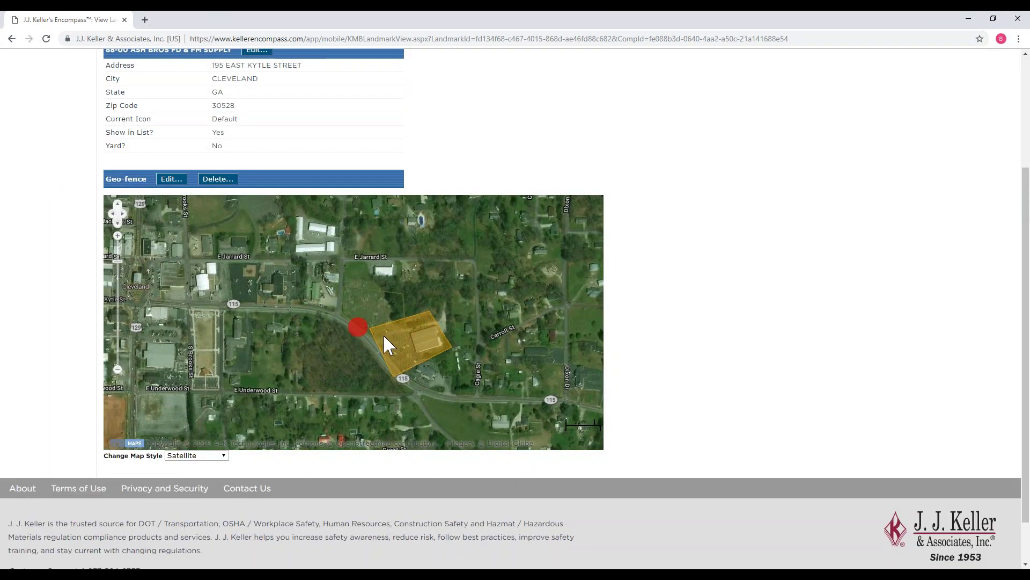
scroll(445, 125, "up", 3)
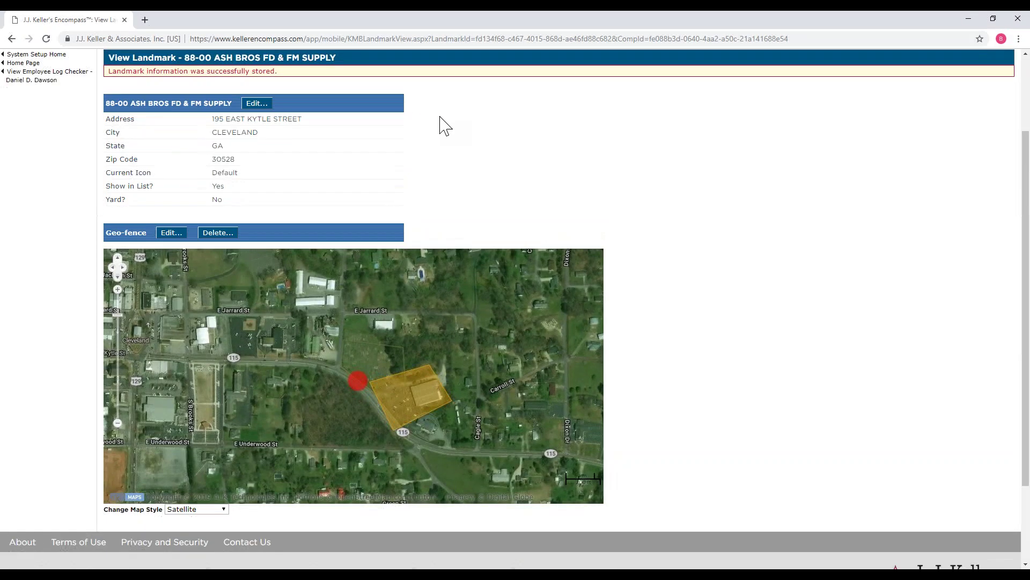
scroll(446, 125, "down", 1)
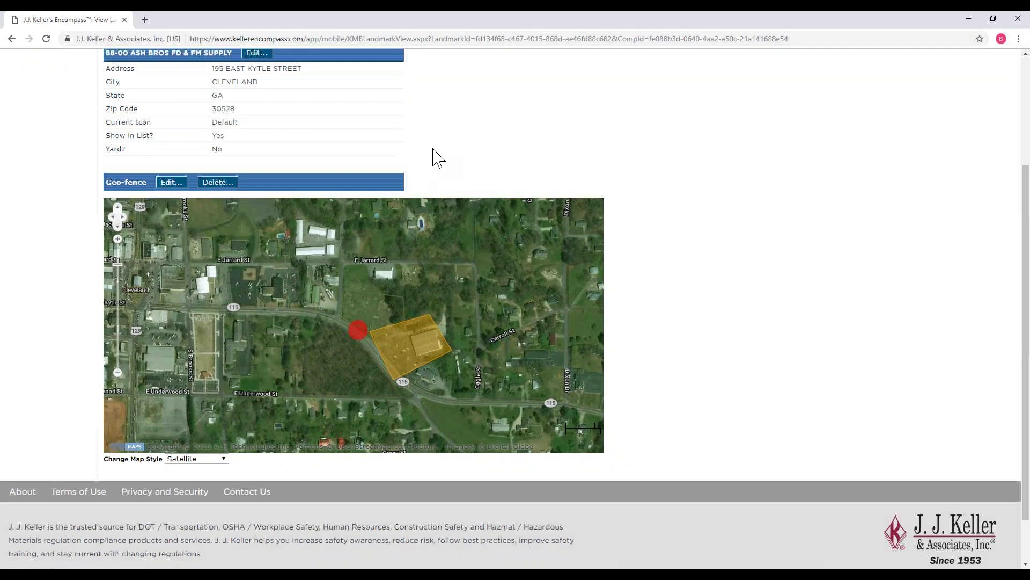
scroll(376, 172, "up", 2)
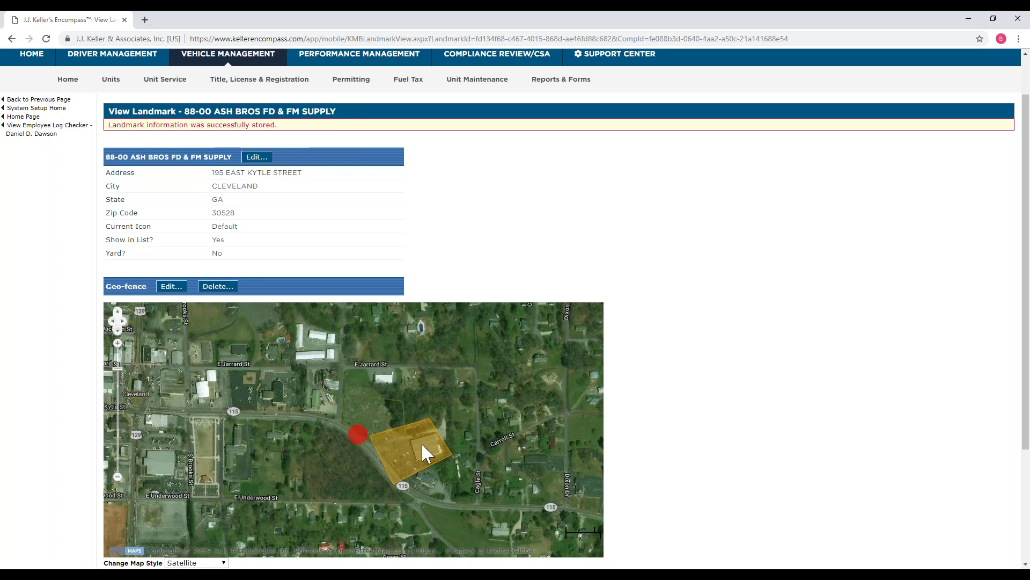
Edit the ASH BROS FD & FM SUPPLY landmark's geo-fence and try a circular one with a radius of .1 miles.
scroll(542, 228, "down", 2)
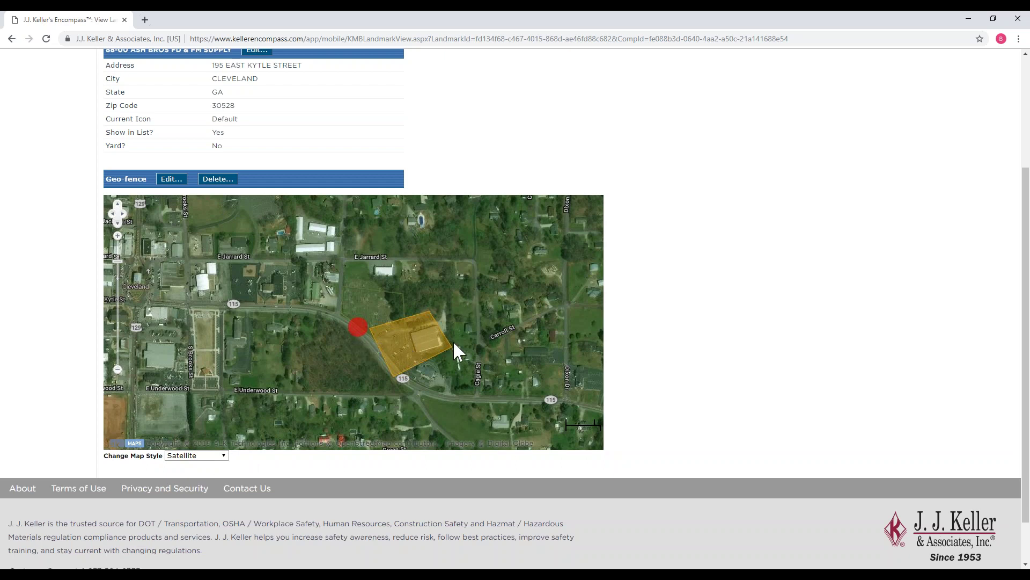
left_click(170, 180)
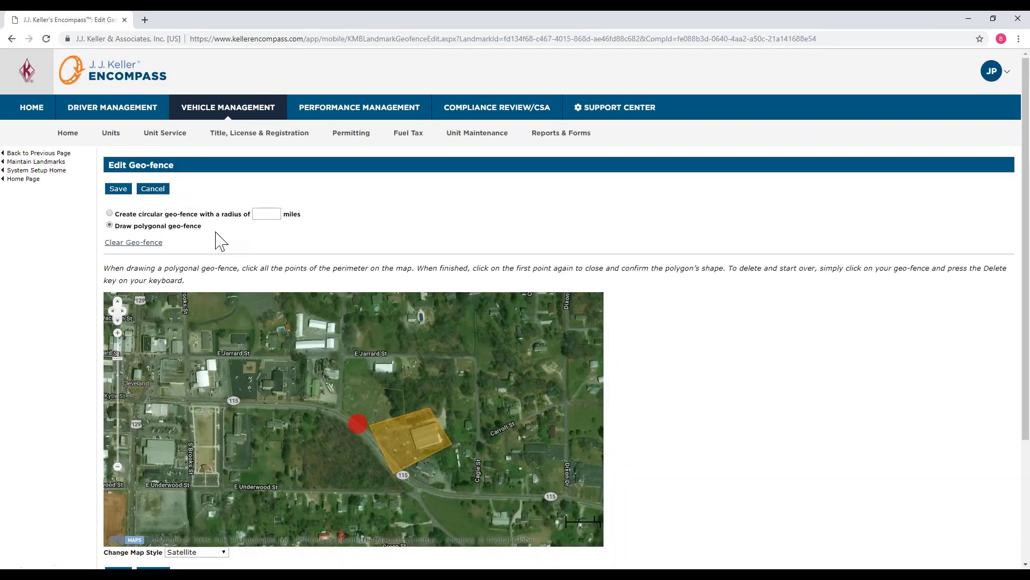
left_click(109, 213)
left_click(262, 213)
type(".2")
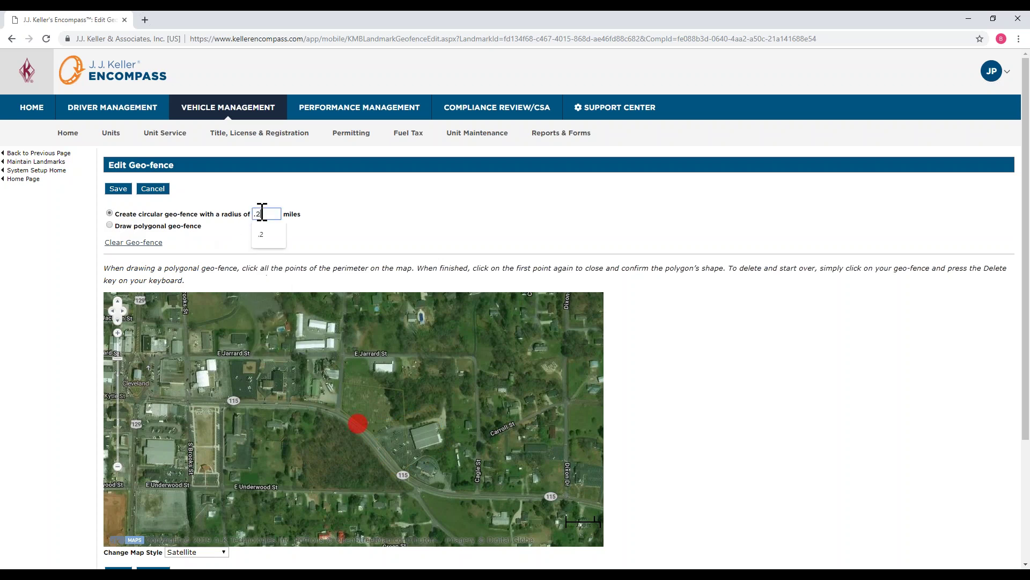
key("BackSpace")
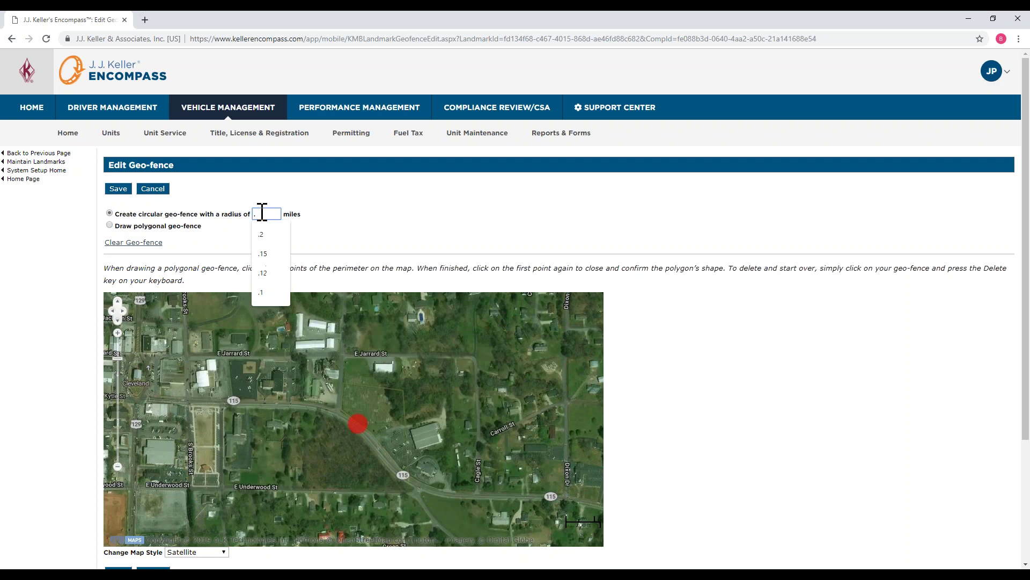
type("1")
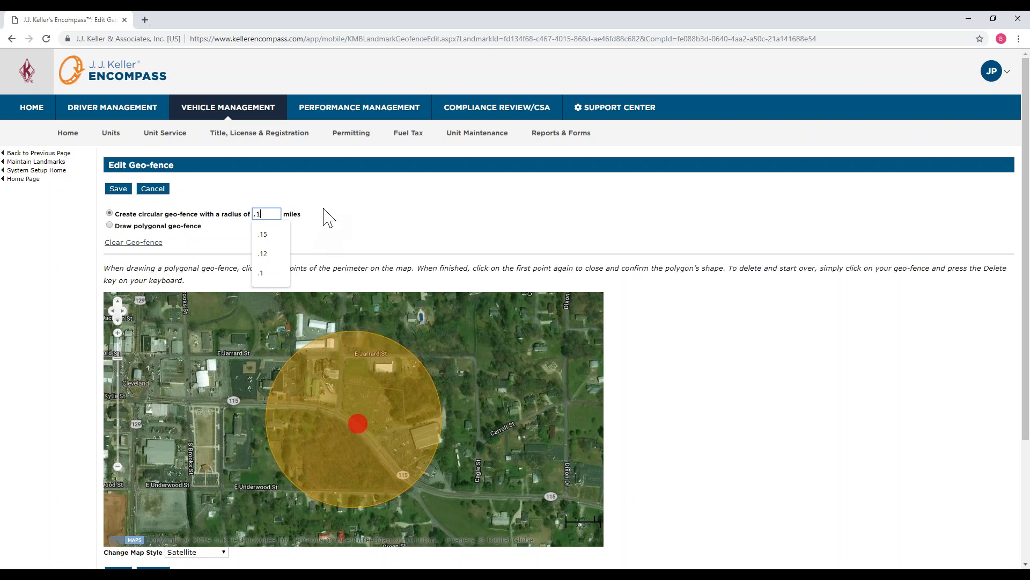
left_click(330, 205)
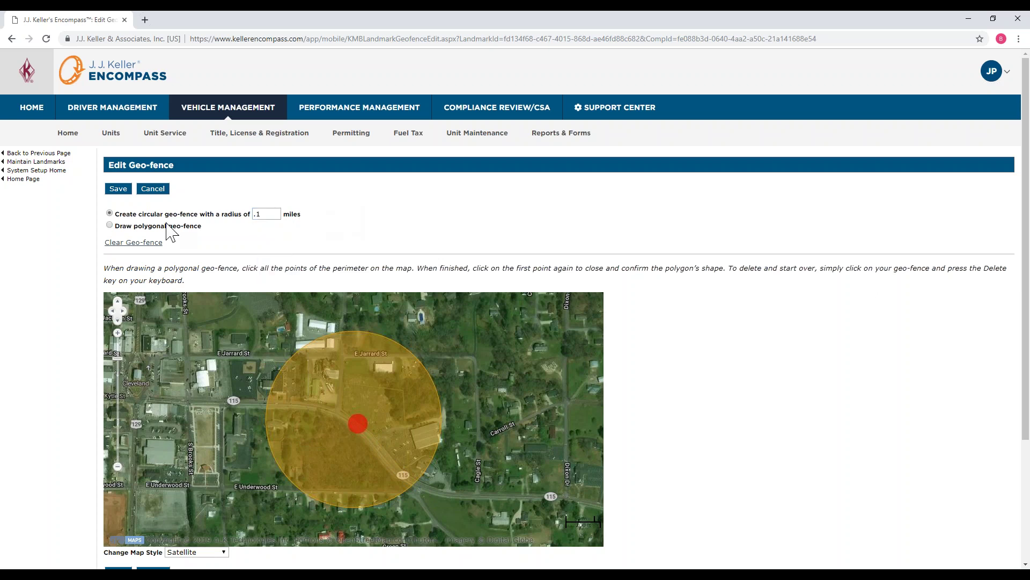
Try drawing a four-sided polygonal geo-fence around the building beside route 115, and discard the geo-fence edits.
left_click(109, 225)
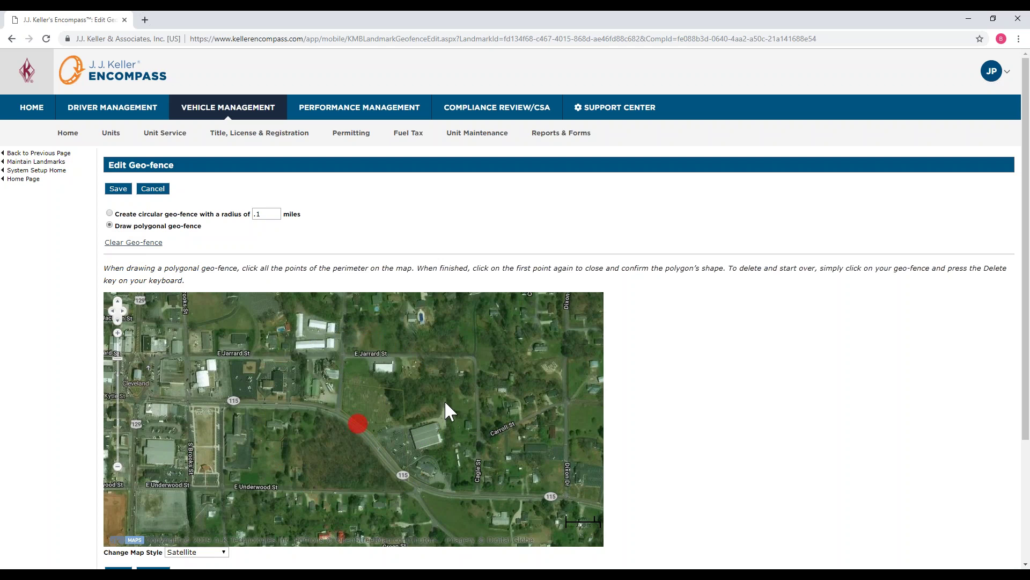
left_click(445, 449)
left_click(403, 467)
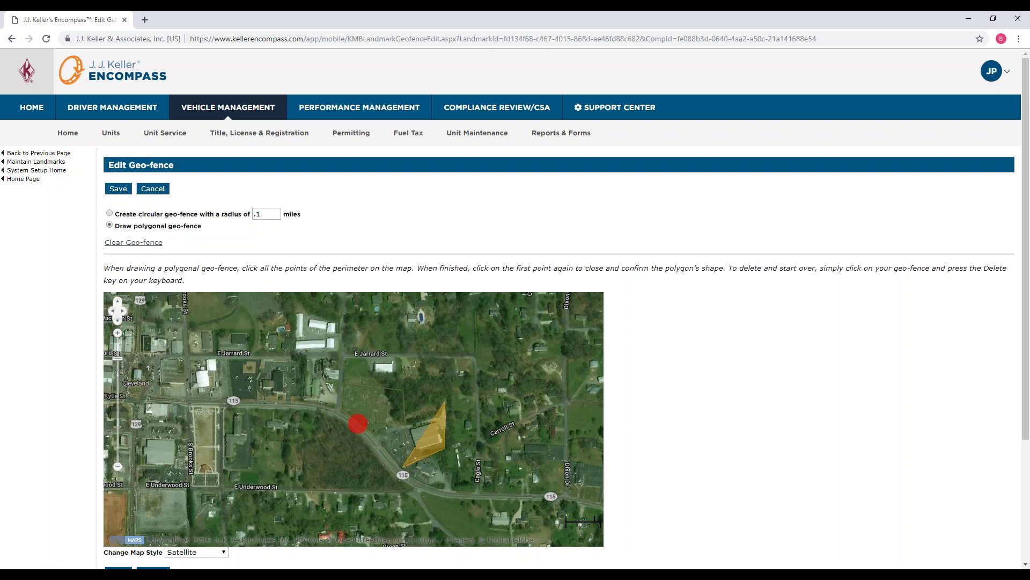
left_click(379, 434)
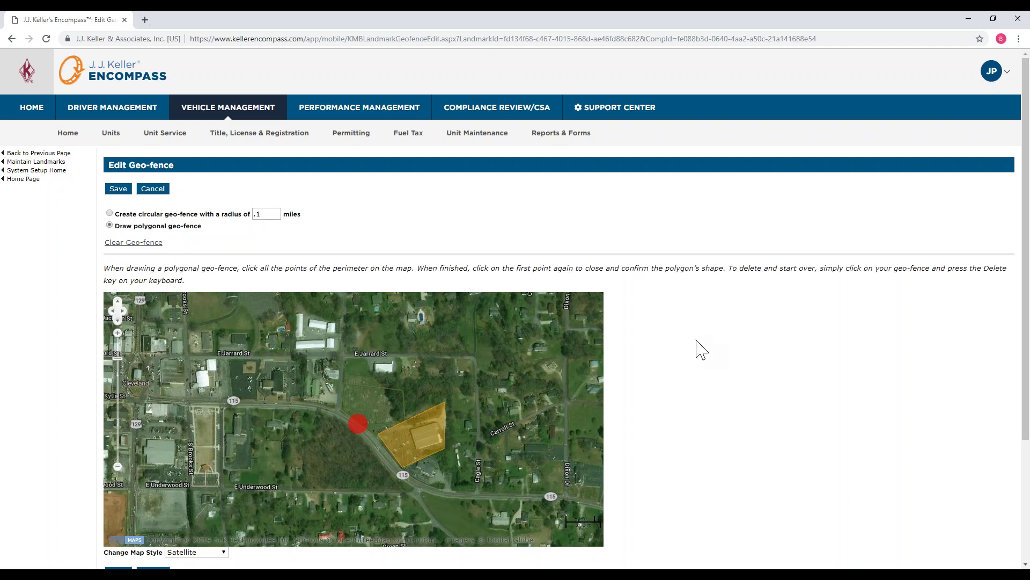
scroll(702, 350, "down", 1)
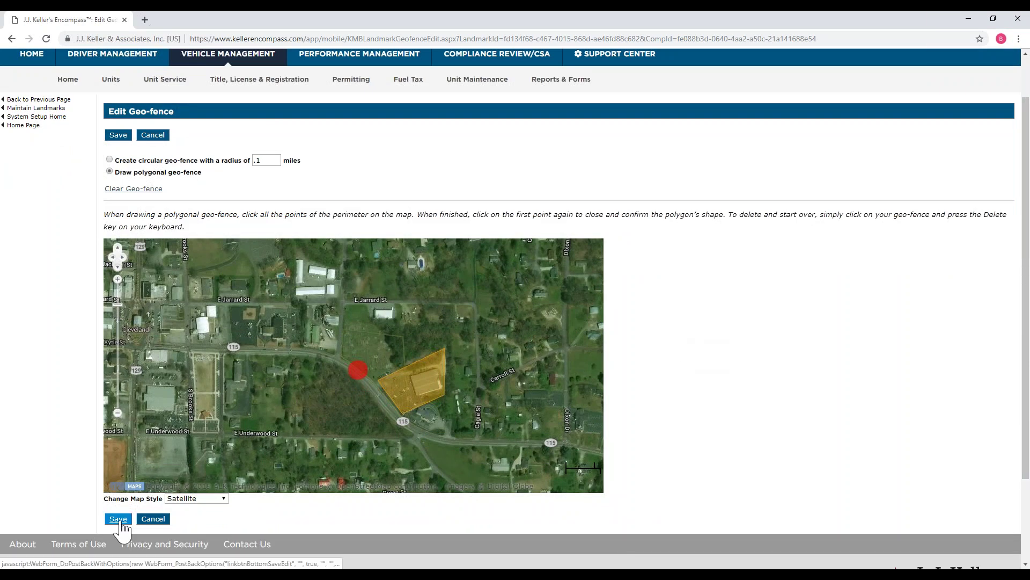
left_click(156, 519)
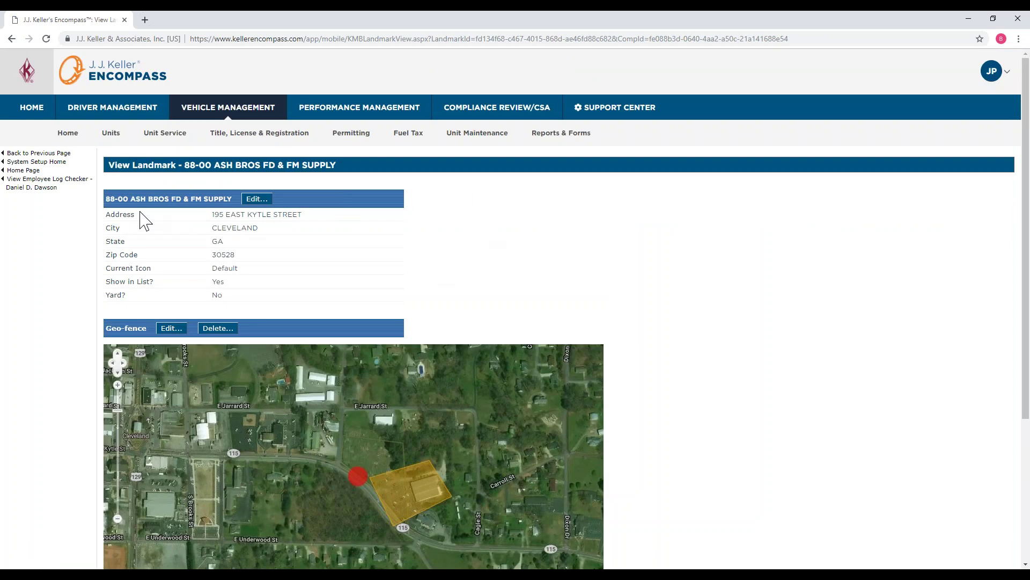
Open the first active employee's log checker file from the Hours Of Service area of Driver Management.
left_click(99, 110)
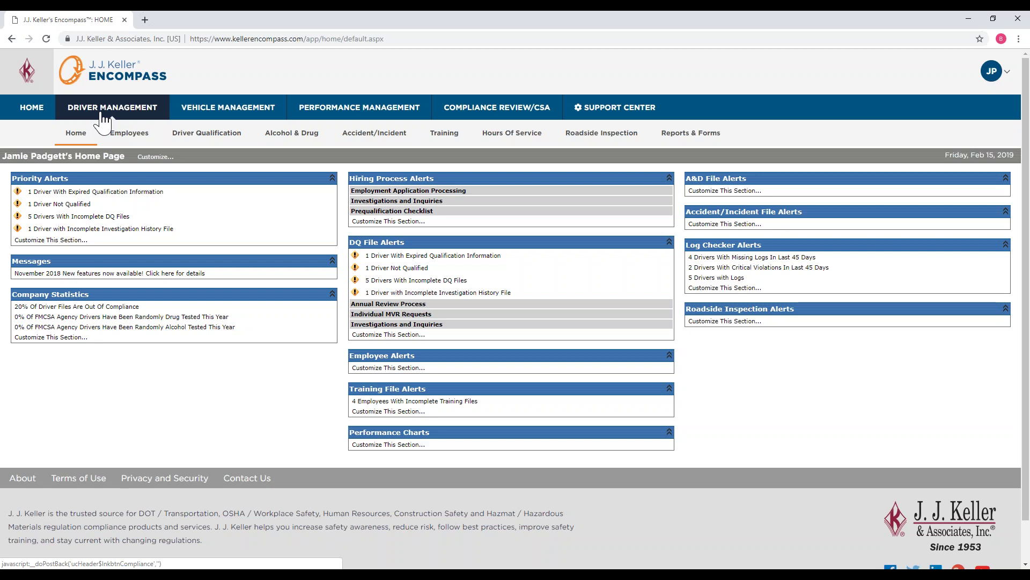
left_click(517, 141)
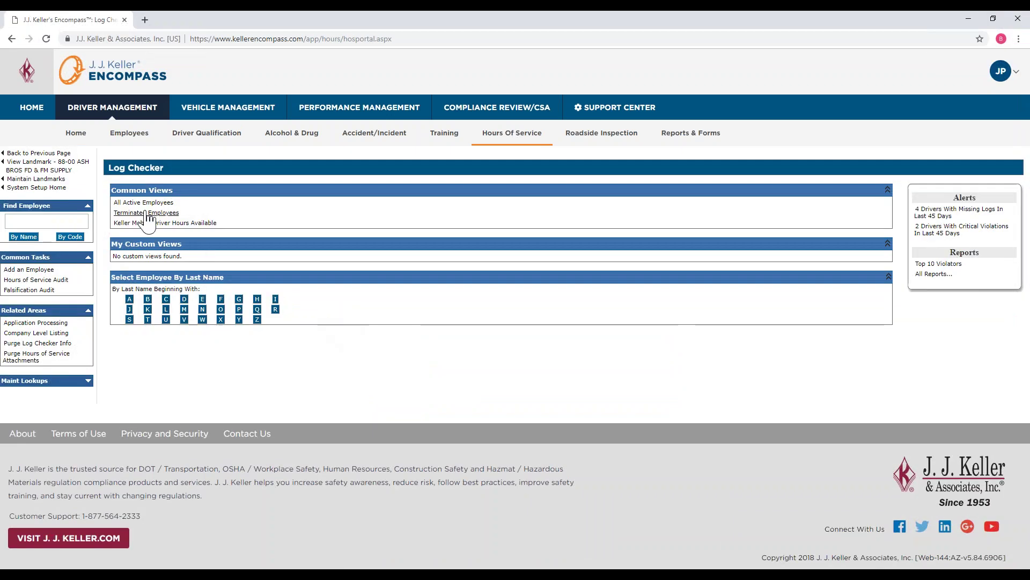
left_click(149, 204)
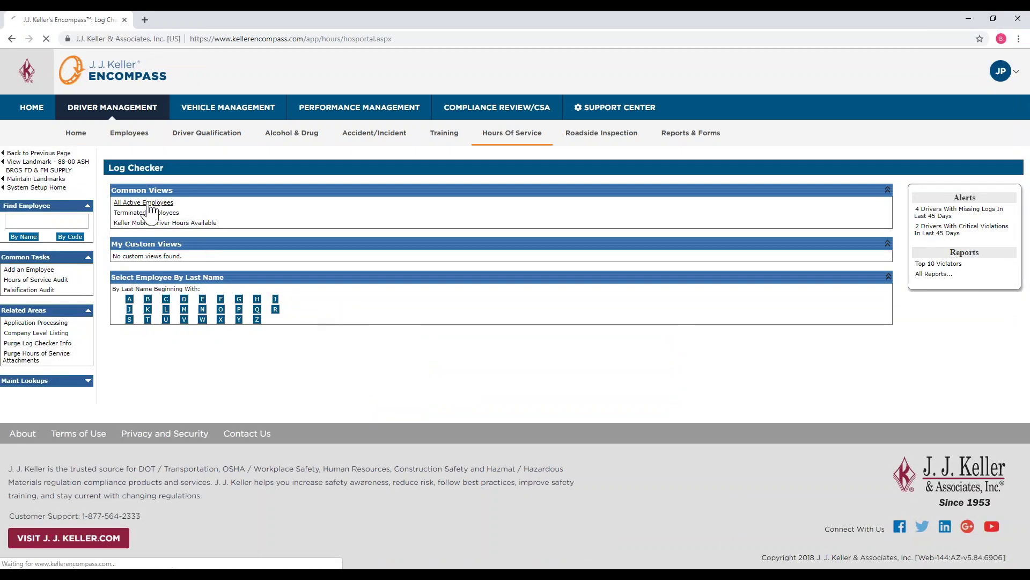
left_click(159, 231)
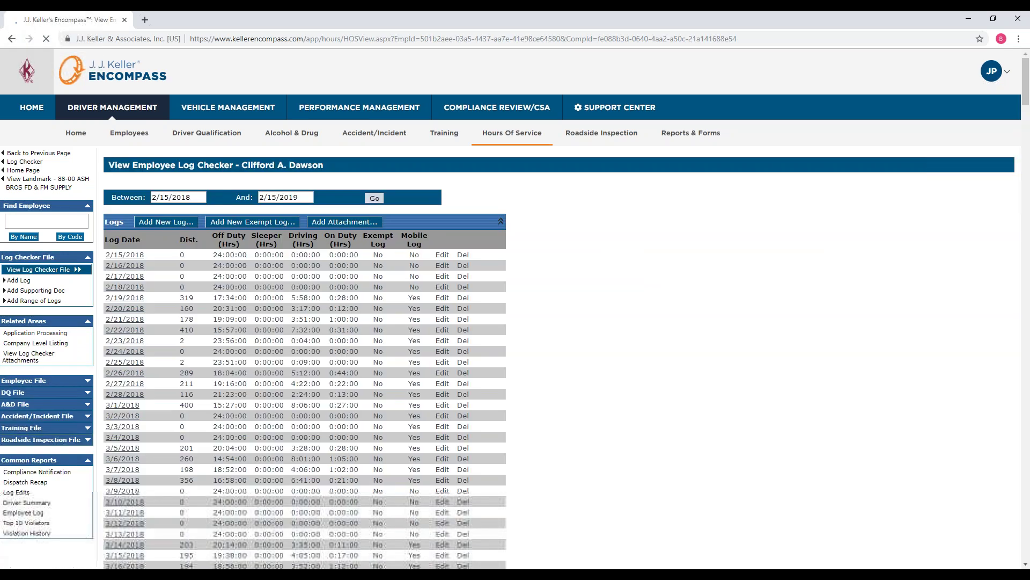
Open the driver's 4/30/2018 log and review its log information and duty status summary.
scroll(305, 306, "down", 8)
scroll(172, 361, "down", 4)
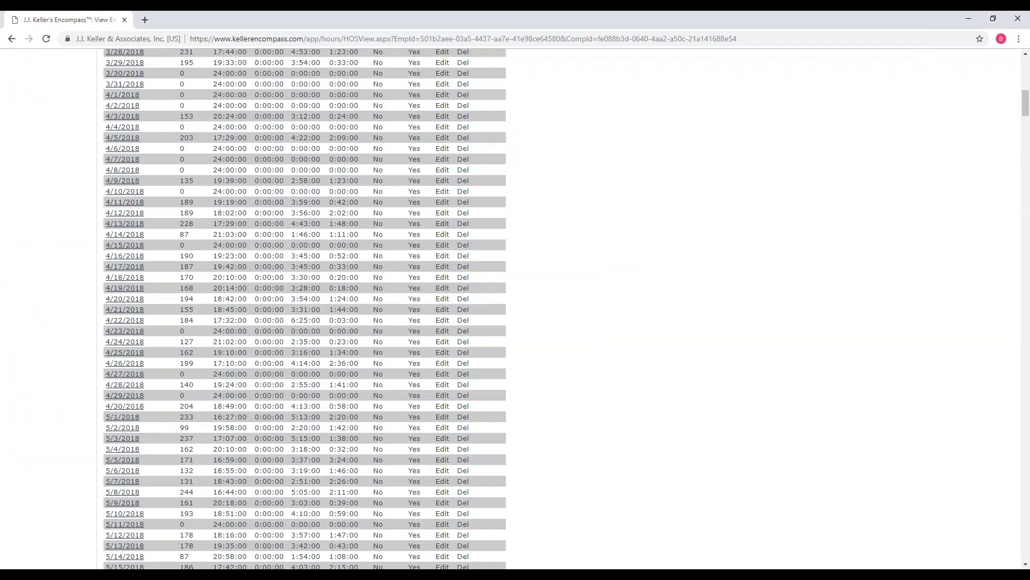
left_click(125, 409)
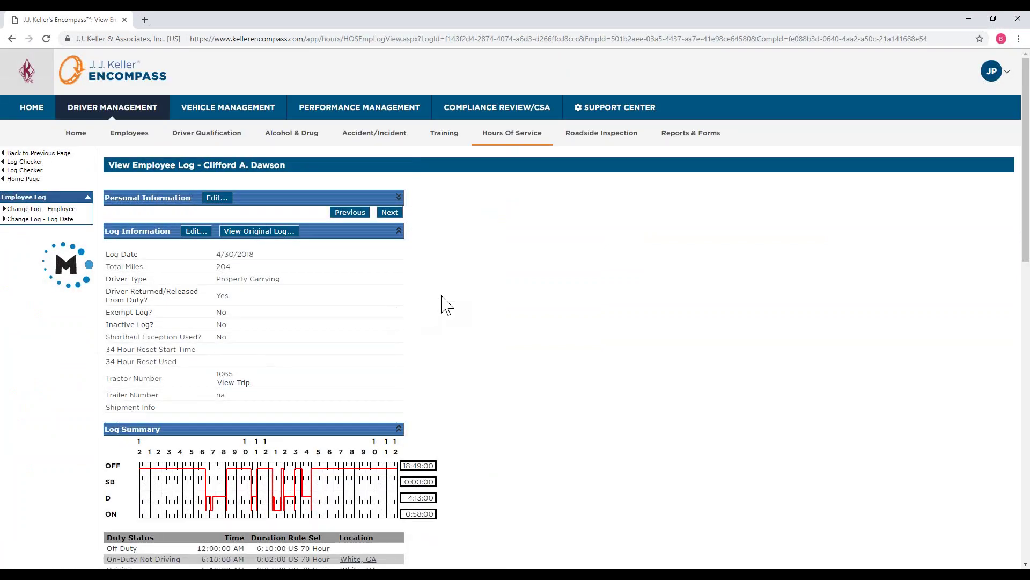
scroll(445, 303, "down", 3)
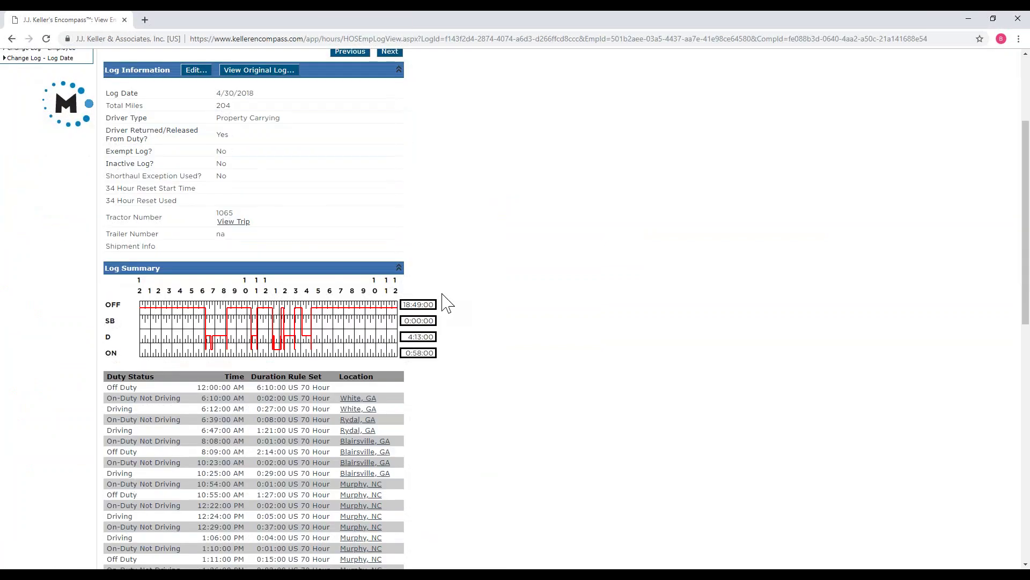
scroll(449, 293, "up", 3)
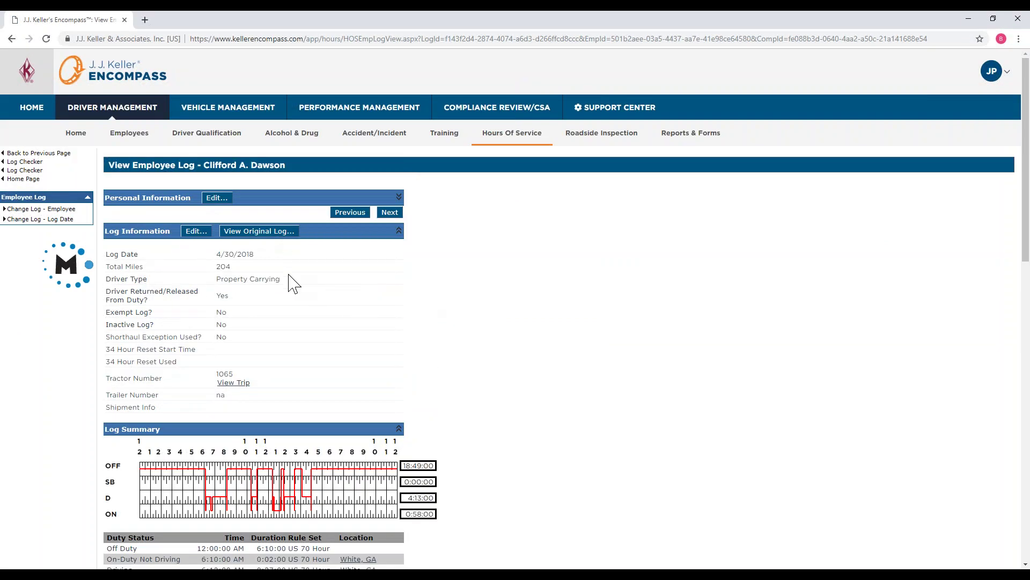
right_click(321, 279)
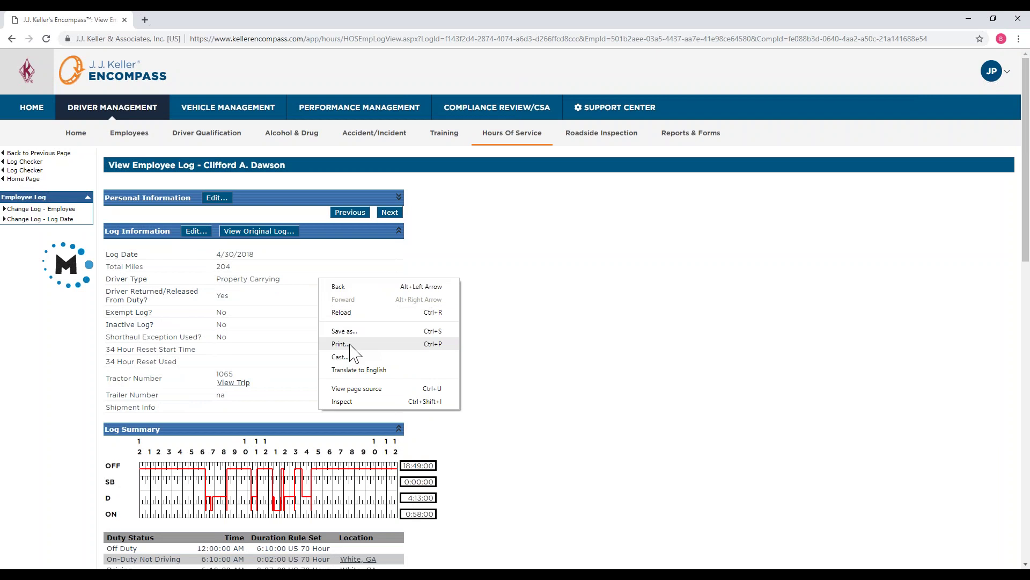
left_click(501, 297)
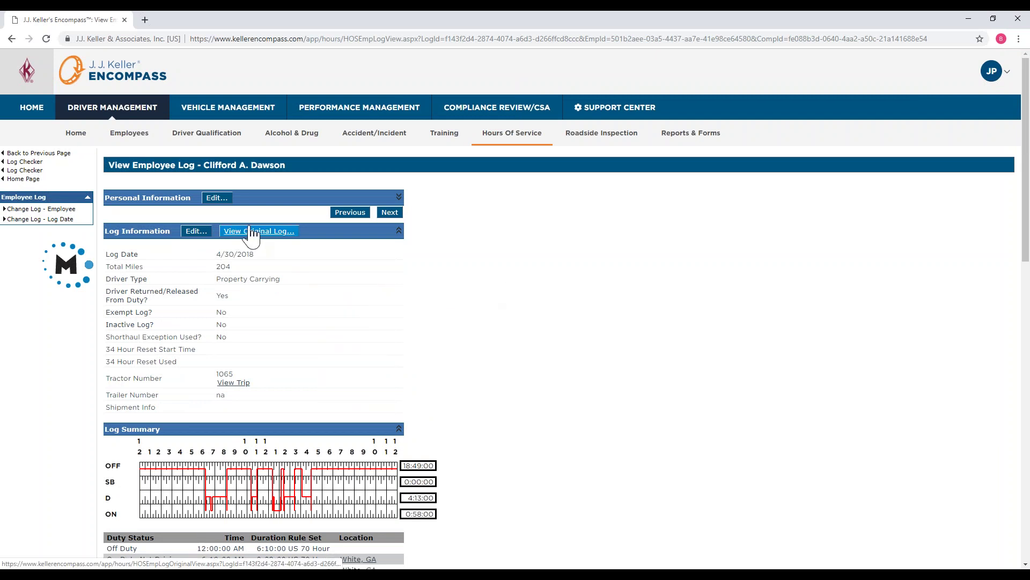
View the original version of the 4/30/2018 log and examine its duty statuses and revision history.
left_click(255, 234)
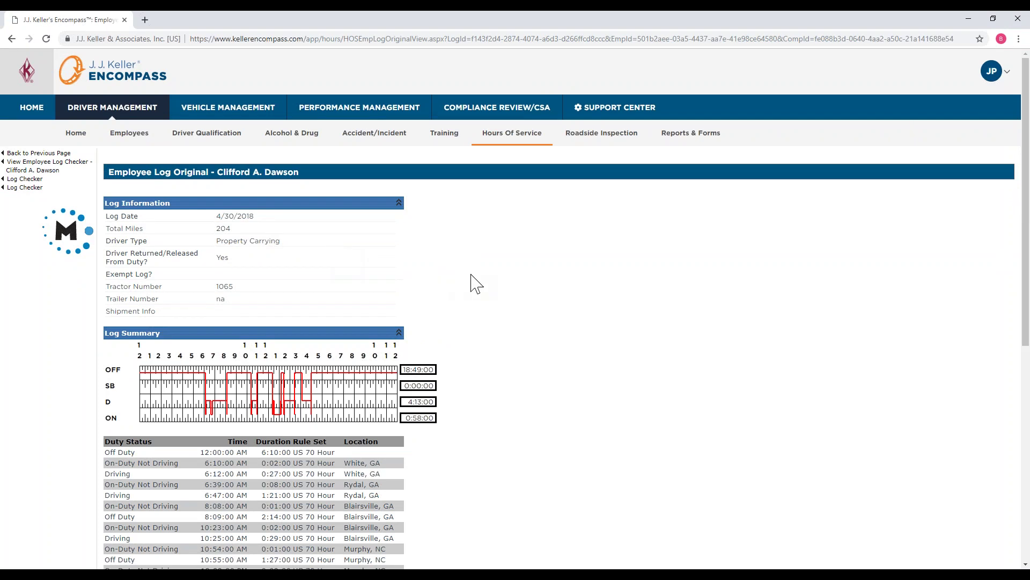
scroll(476, 283, "down", 7)
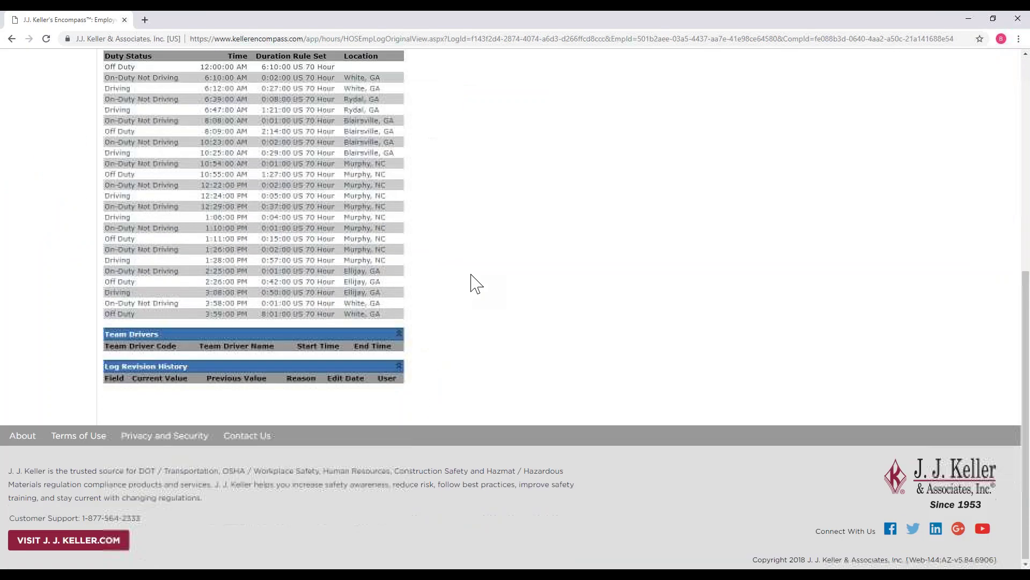
scroll(475, 283, "up", 7)
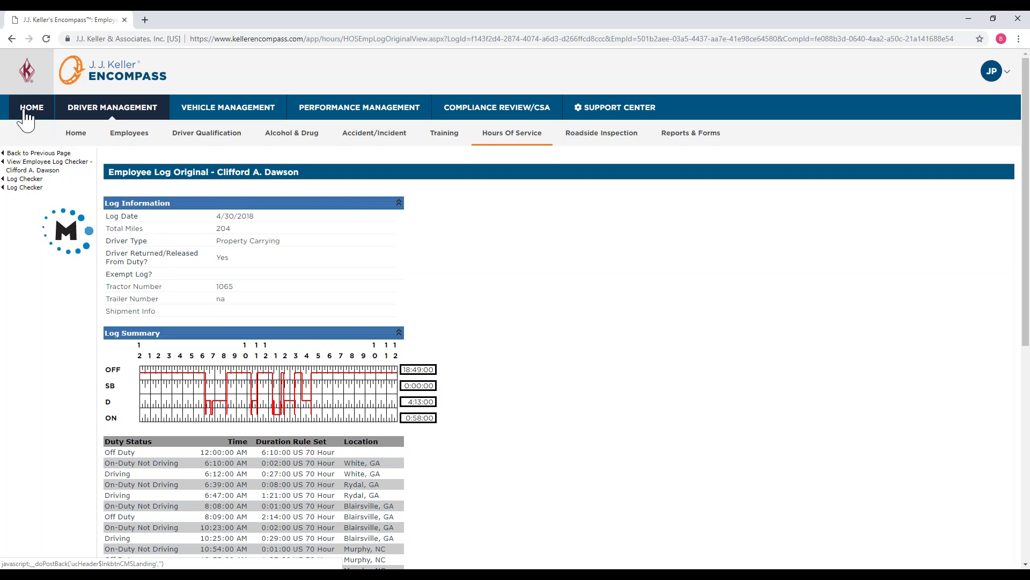
Open unit 1065 from the list of all active units in Vehicle Management.
left_click(24, 110)
left_click(88, 113)
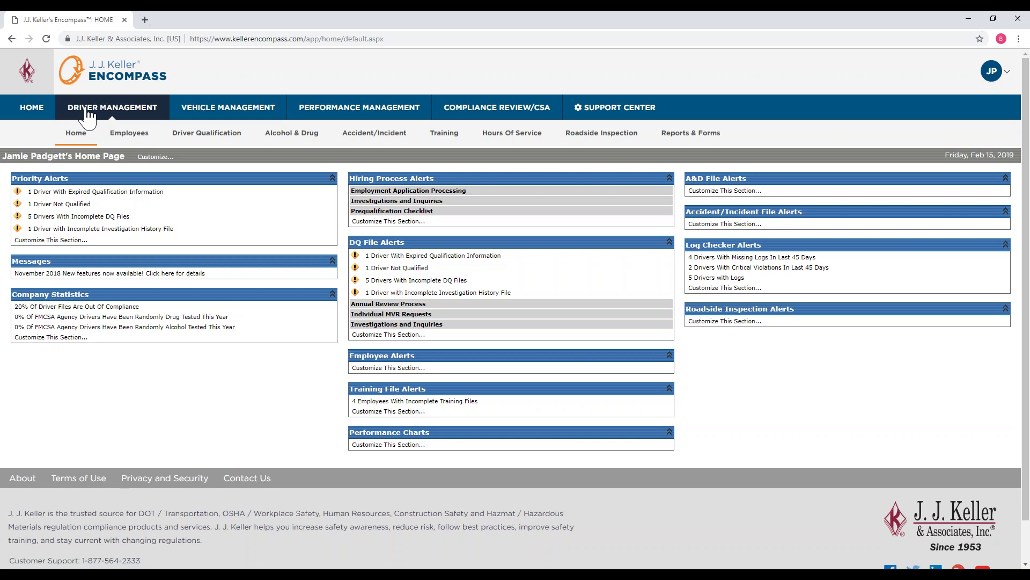
left_click(209, 110)
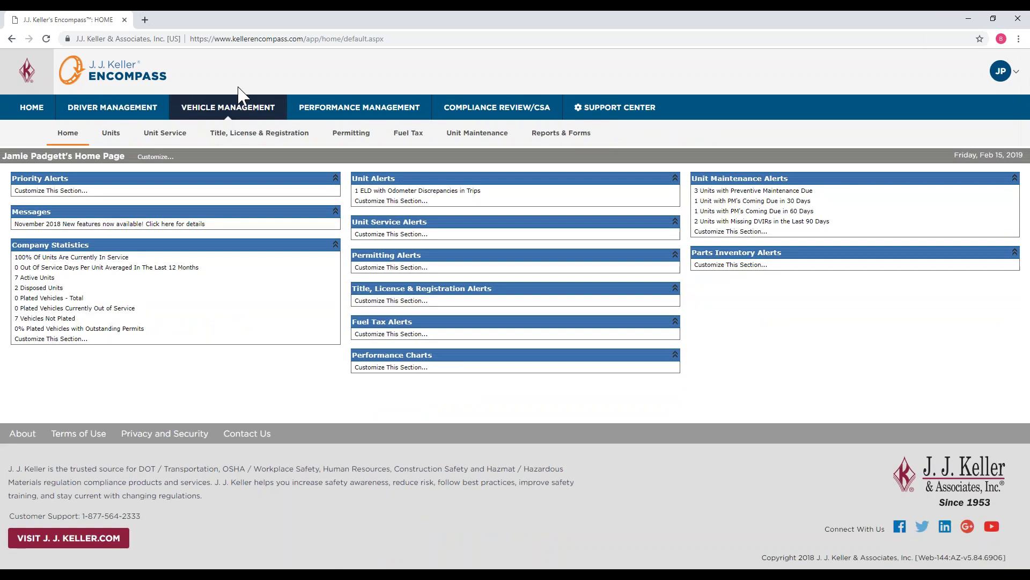
left_click(110, 139)
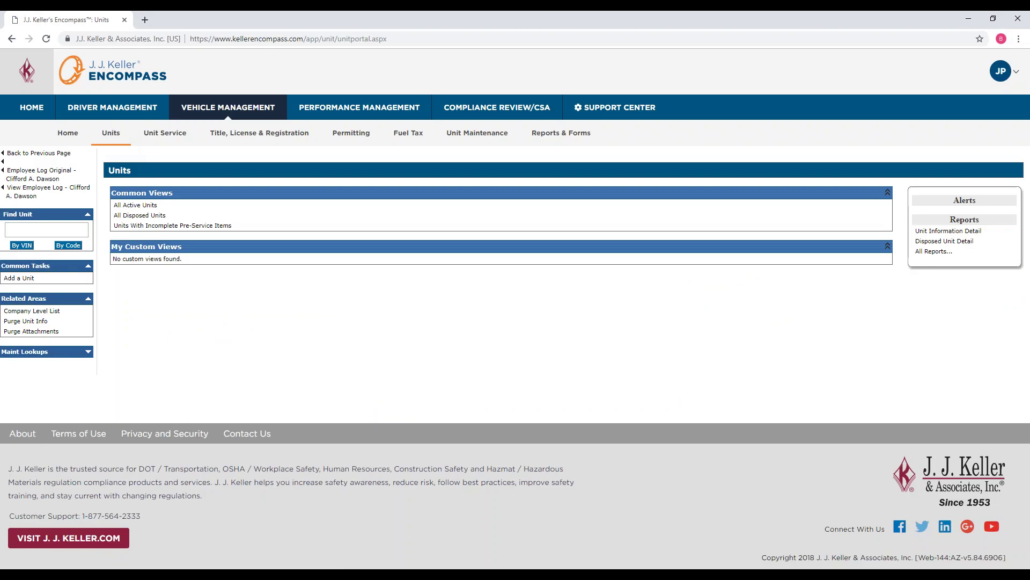
left_click(140, 206)
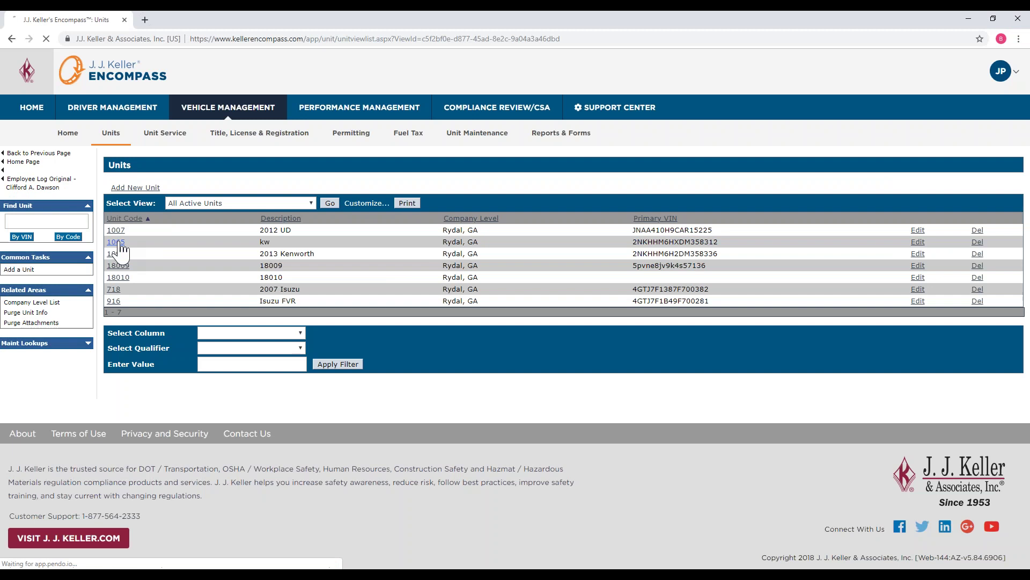
left_click(118, 243)
Open the unit service file of unit 1065.
scroll(161, 241, "down", 4)
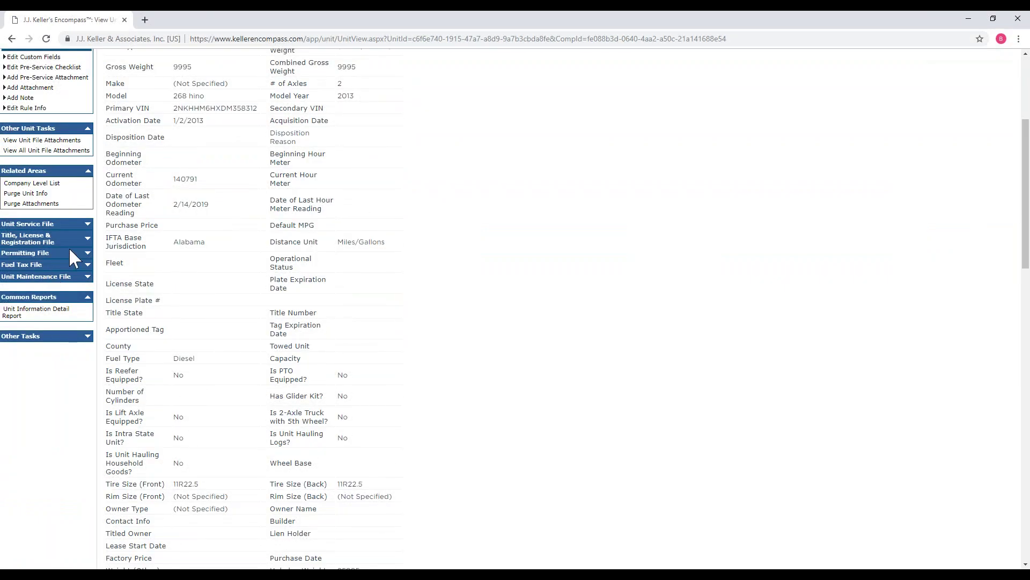
left_click(80, 223)
left_click(45, 236)
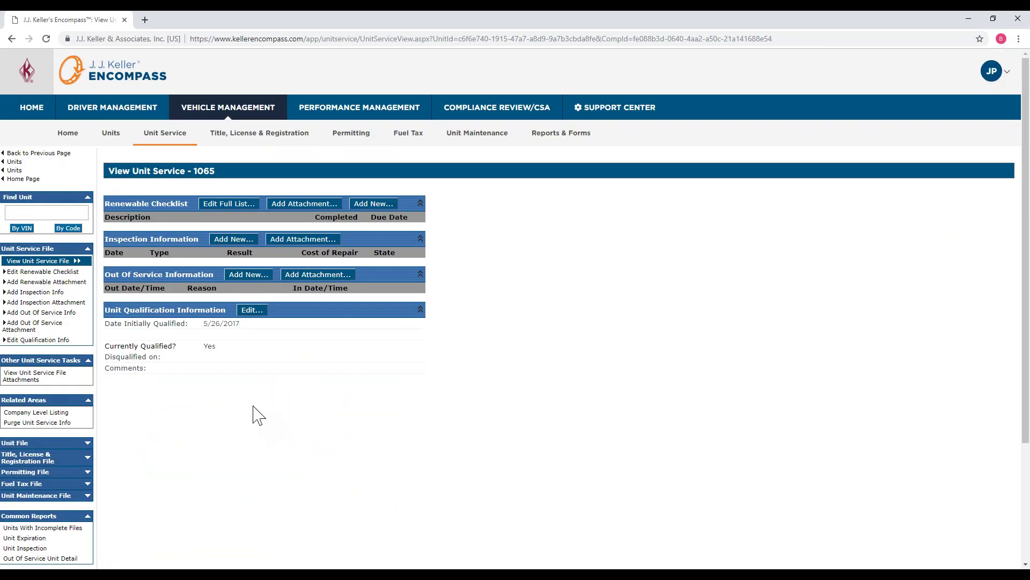
Open the unit maintenance file of unit 1065 and review its preventive maintenance schedule, repair orders and DVIRs.
scroll(175, 382, "down", 2)
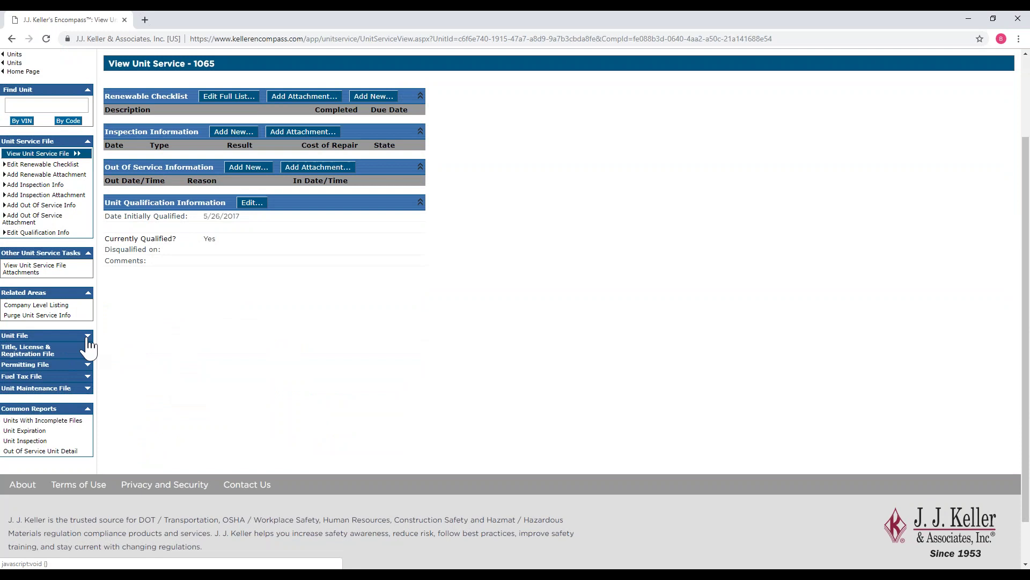
left_click(87, 388)
left_click(45, 400)
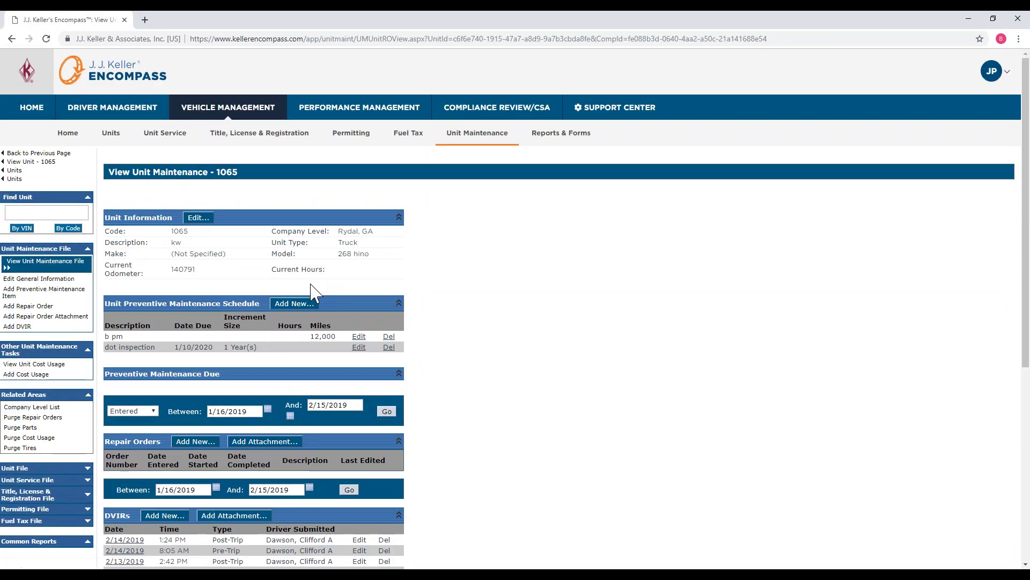
scroll(478, 268, "down", 1)
scroll(479, 268, "down", 1)
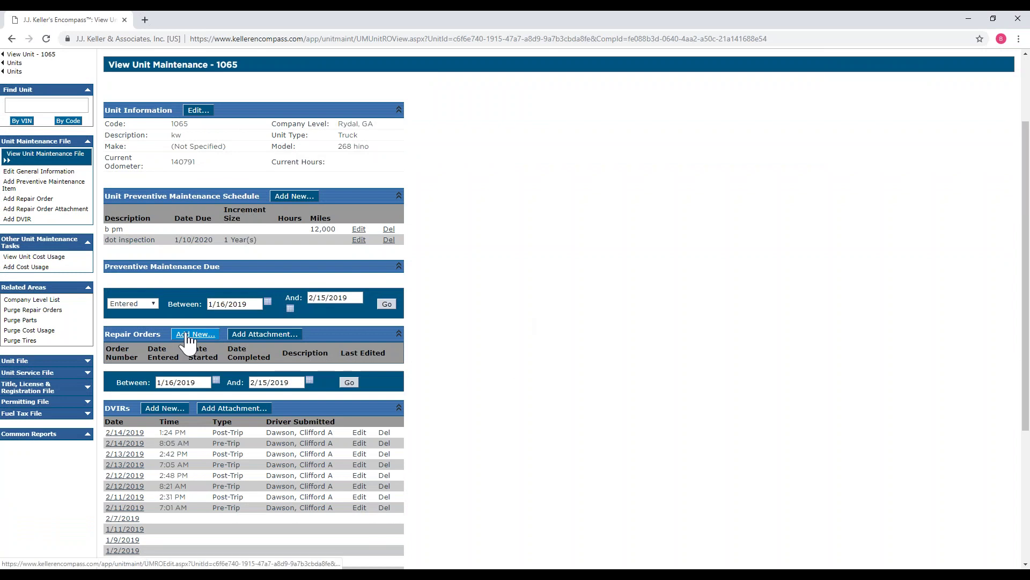
left_click(264, 338)
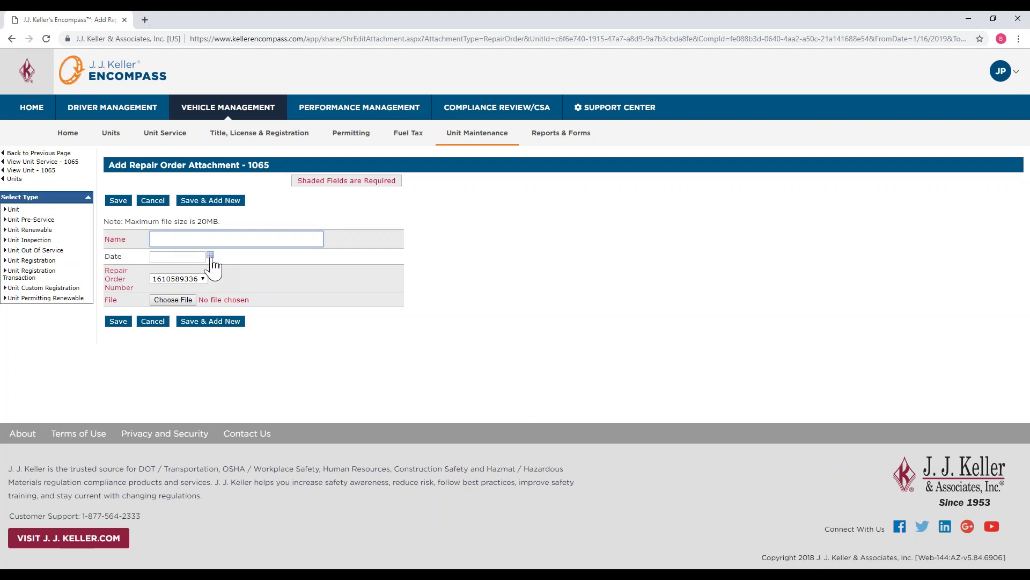
left_click(177, 300)
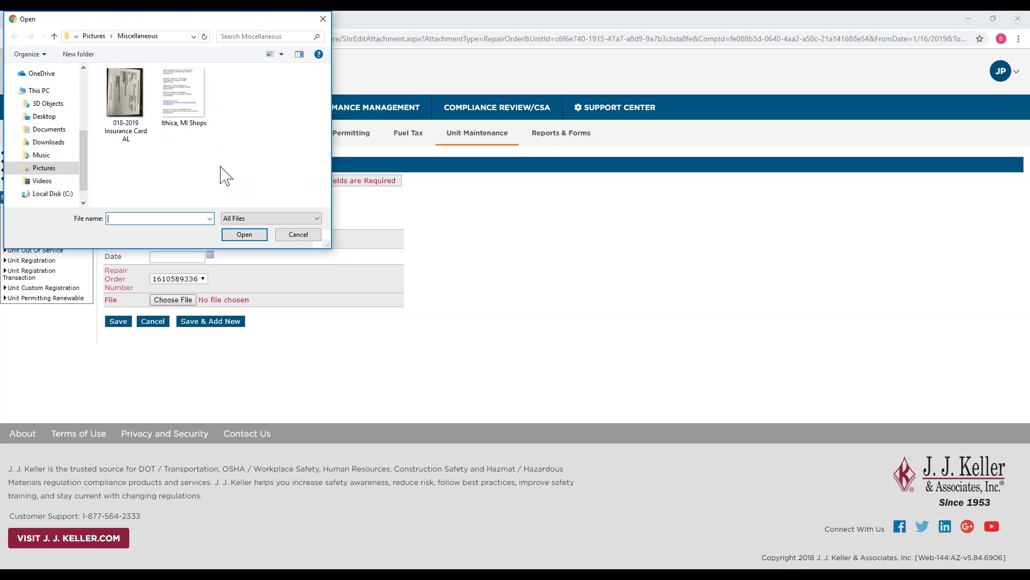
left_click(323, 19)
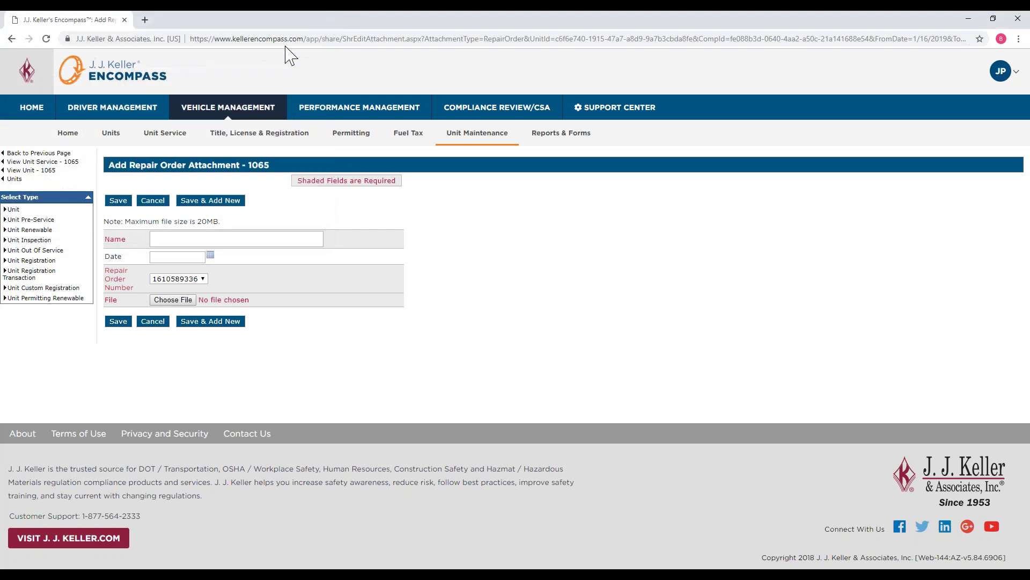
left_click(153, 322)
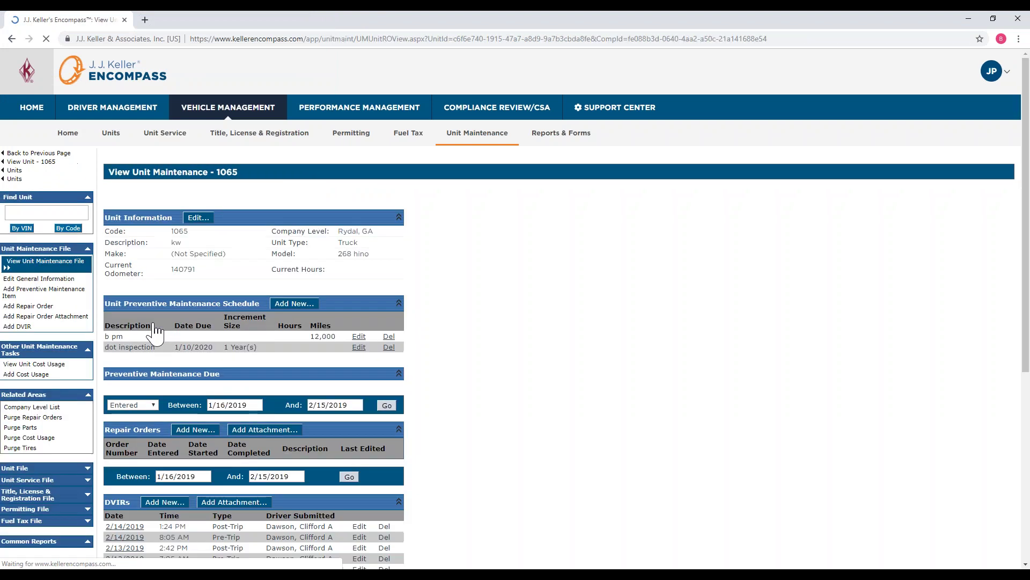
scroll(501, 284, "down", 2)
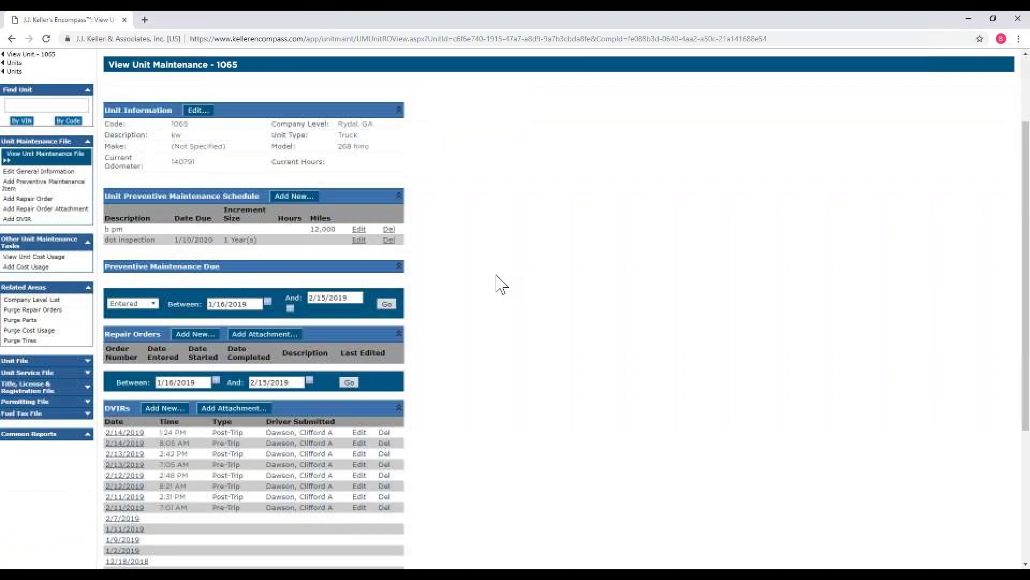
scroll(501, 285, "up", 1)
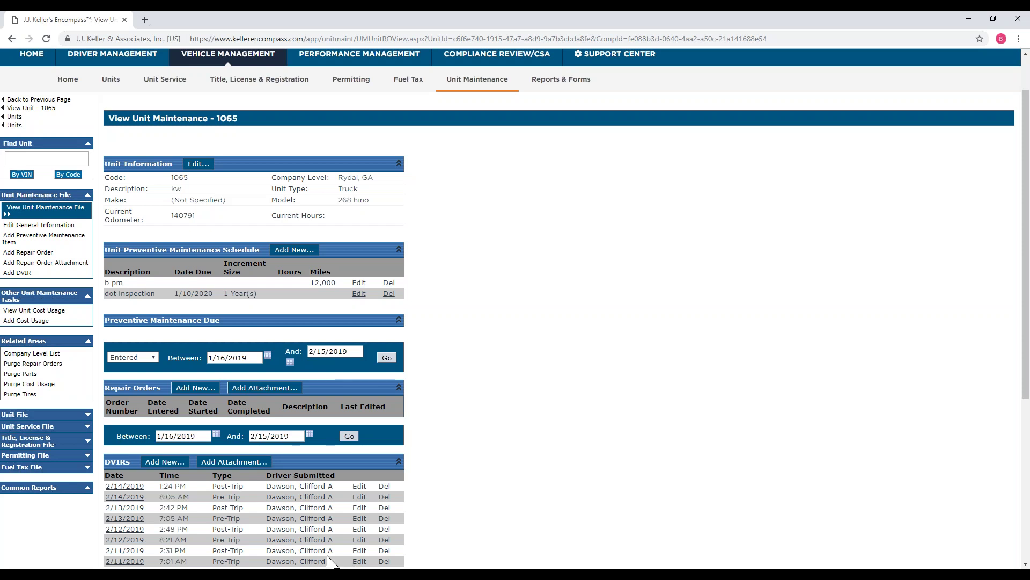
Switch to Outlook and open the Group Email Sends folder.
mouse_move(281, 573)
left_click(124, 545)
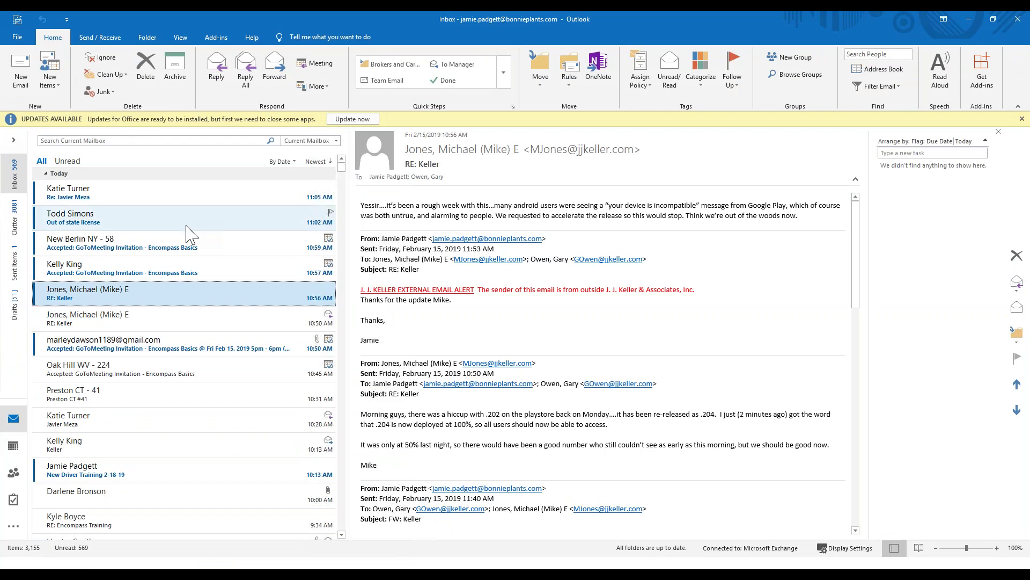
left_click(16, 147)
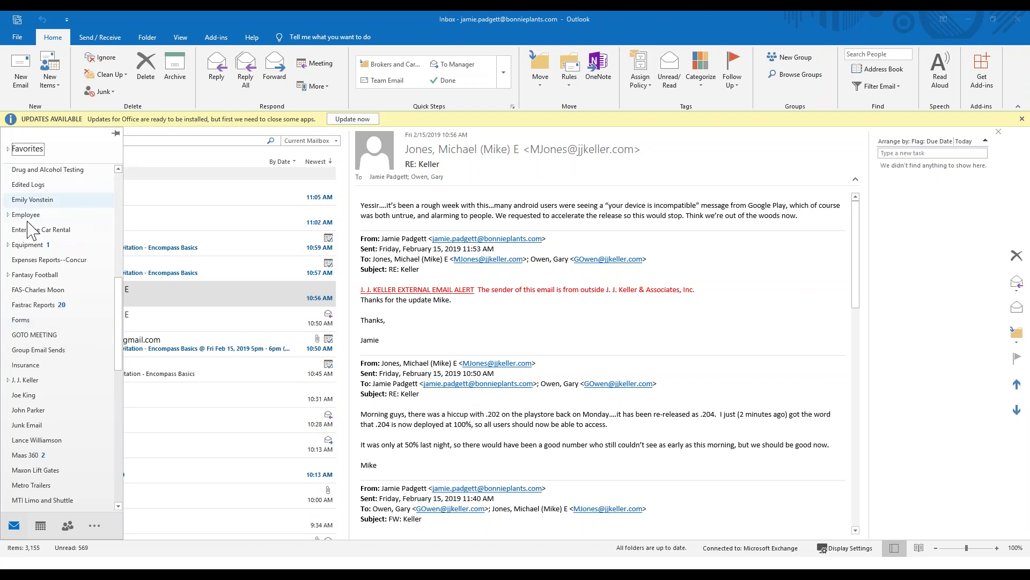
left_click(32, 351)
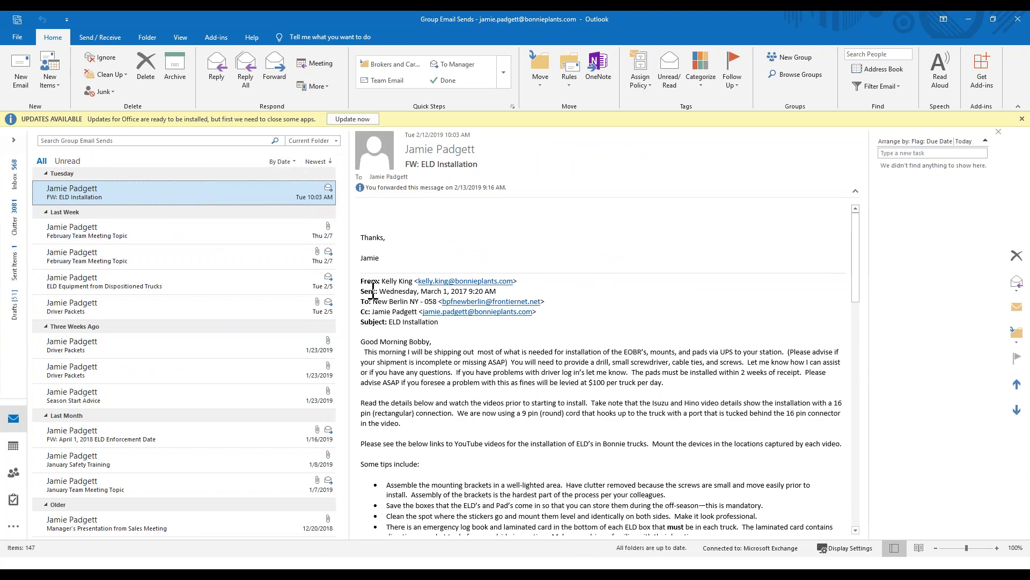
Read through the FW: ELD Installation email, examining its installation tips and the video links for each truck type and for driver log-in.
scroll(546, 223, "down", 10)
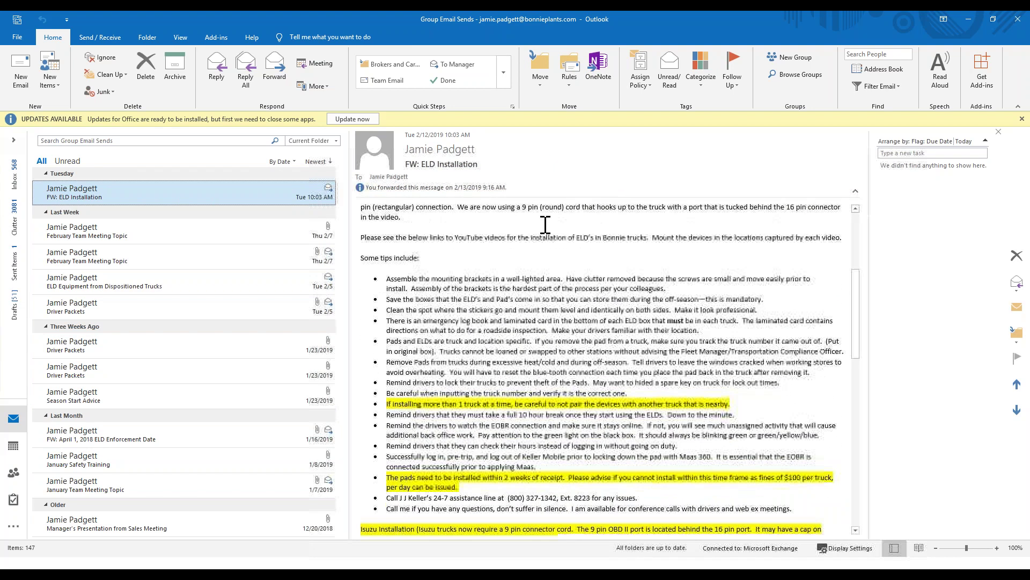
scroll(545, 223, "down", 12)
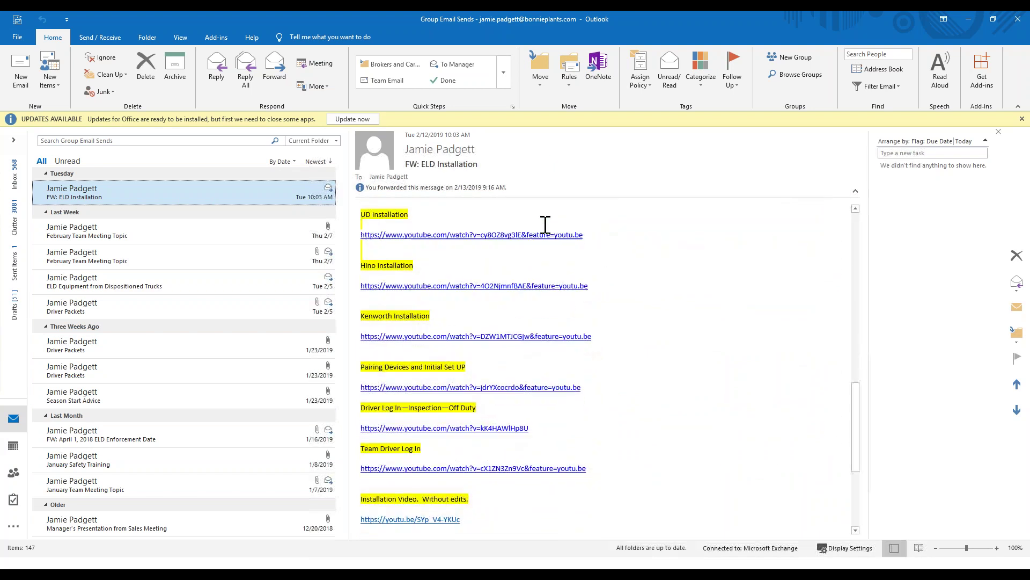
scroll(545, 225, "down", 3)
scroll(546, 224, "up", 6)
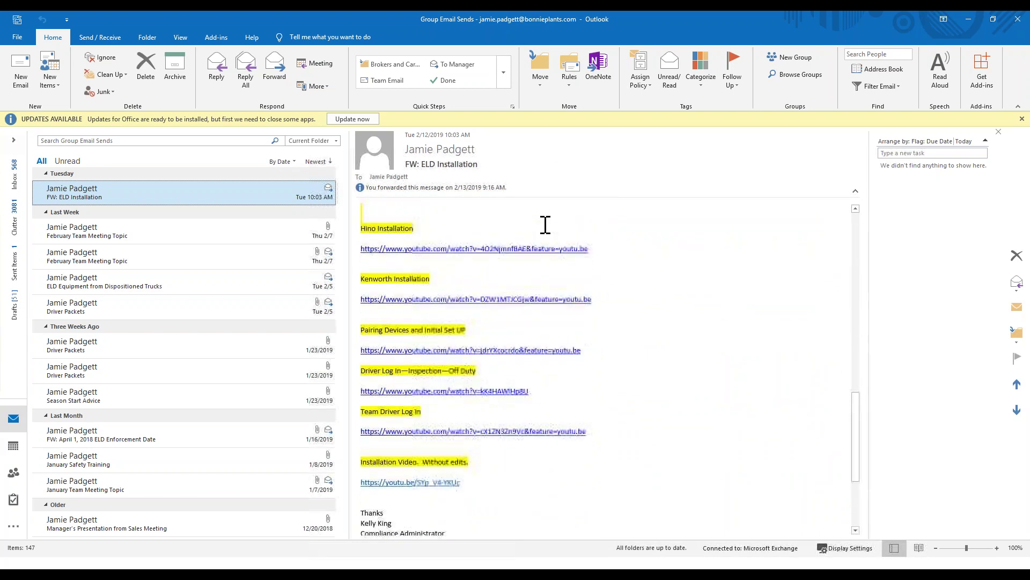
scroll(545, 225, "down", 2)
scroll(546, 225, "up", 4)
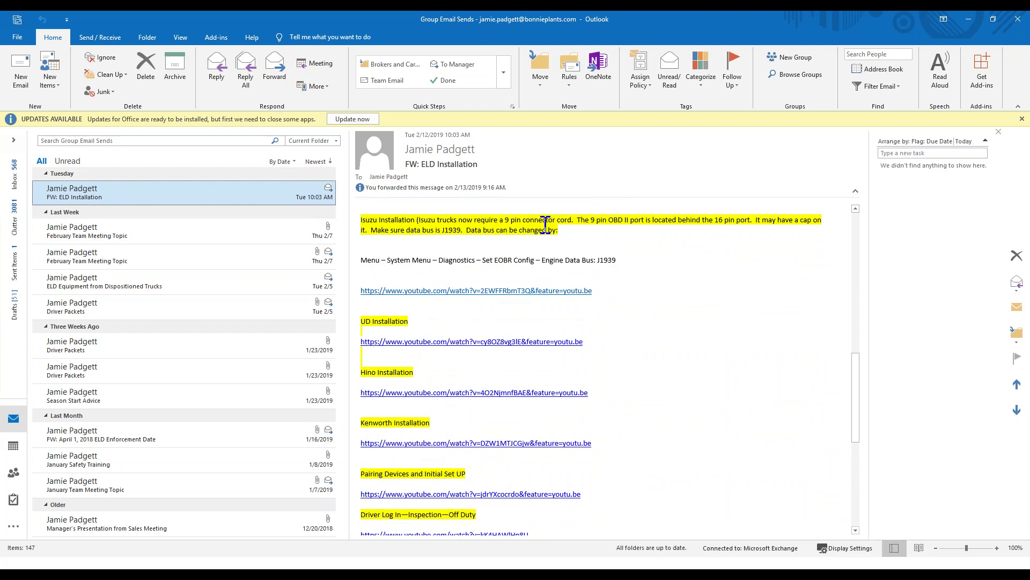
scroll(545, 225, "down", 2)
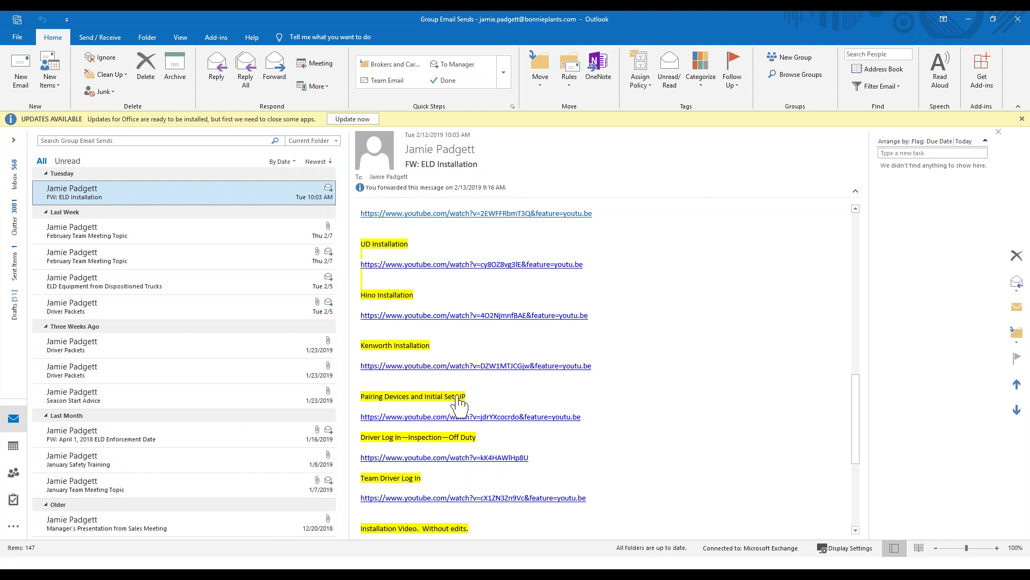
scroll(459, 403, "down", 3)
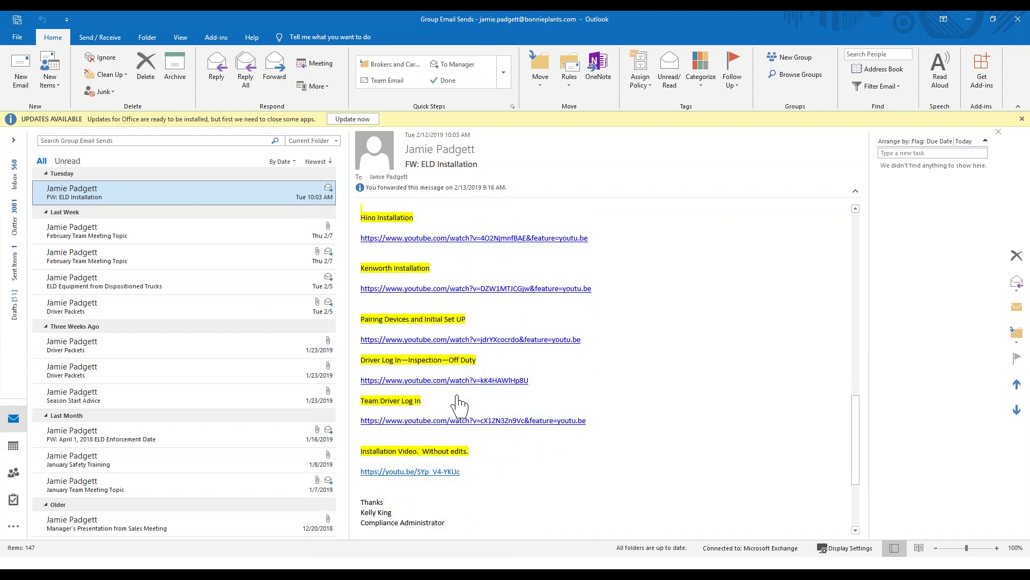
scroll(459, 403, "up", 5)
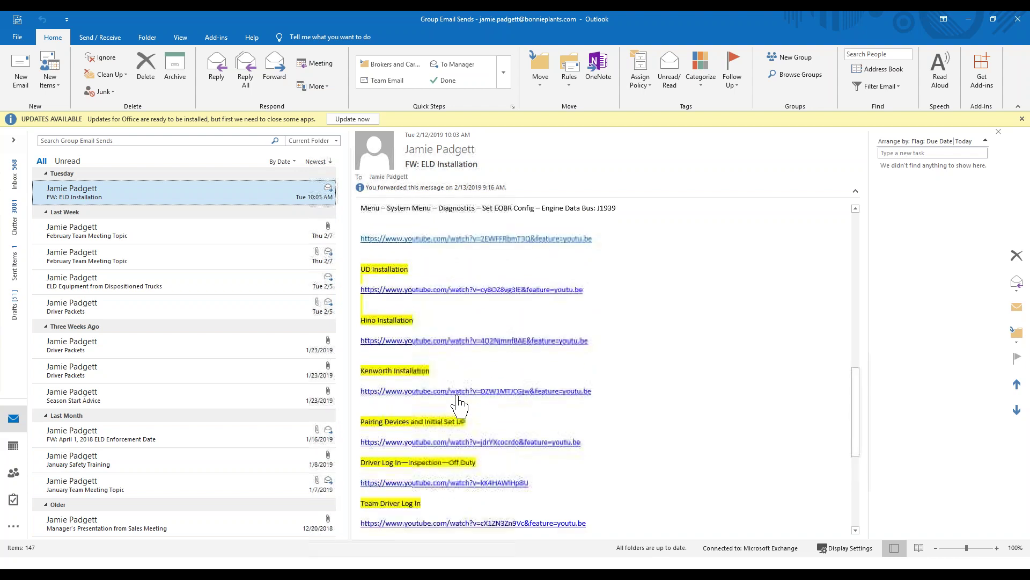
Forward the FW: ELD Installation email to the Ithaca MI location.
right_click(133, 196)
left_click(172, 255)
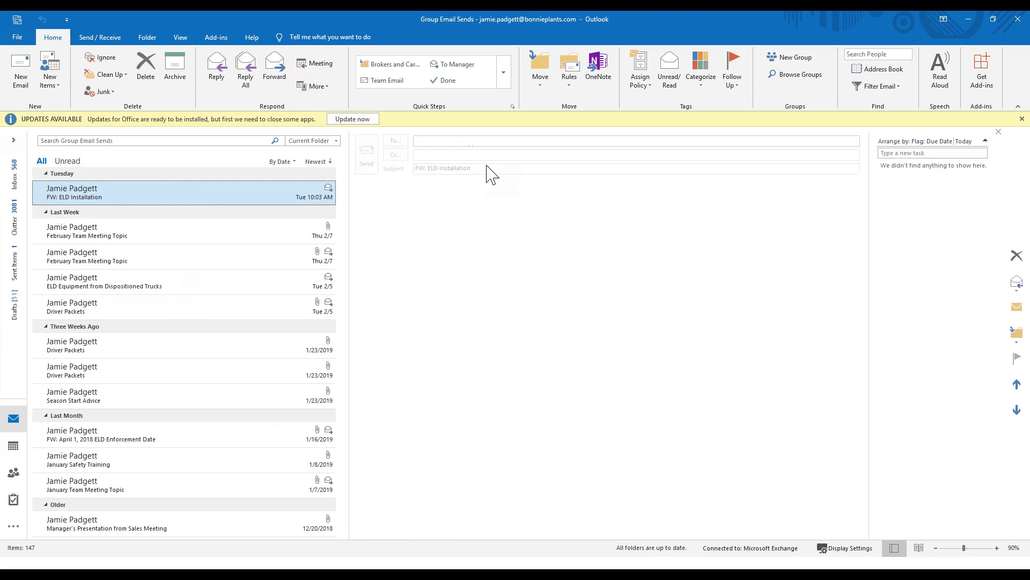
type("ith")
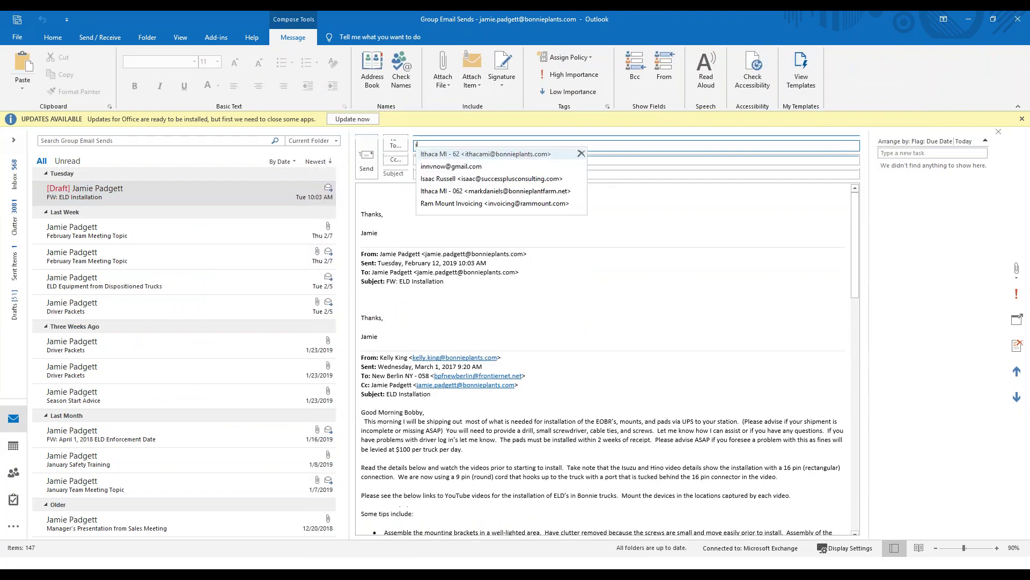
left_click(479, 166)
left_click(370, 166)
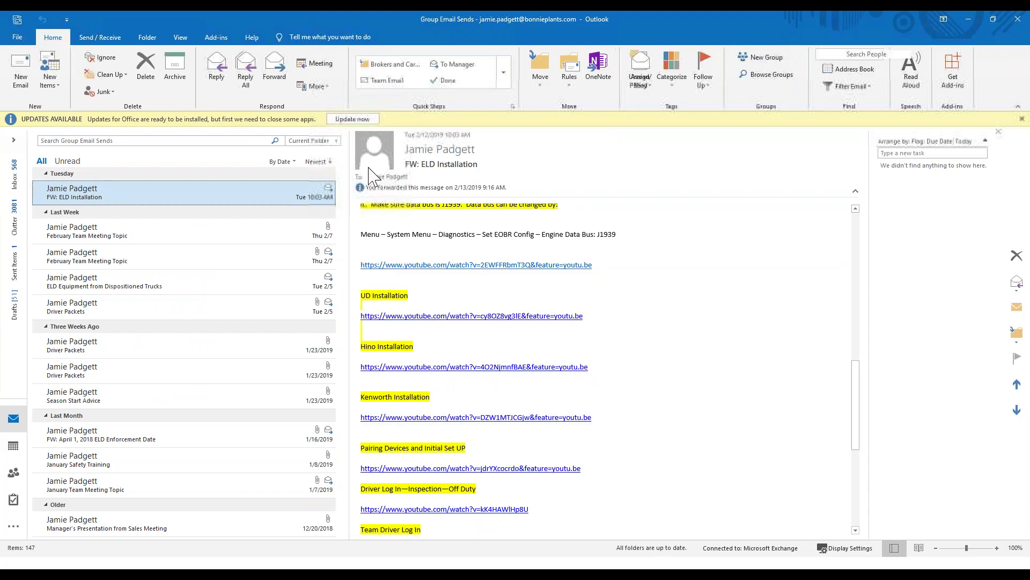
Return to the Outlook inbox, then switch to Excel and create an email with the Points Policy Summary Chart 8-27-18 workbook attached.
left_click(15, 181)
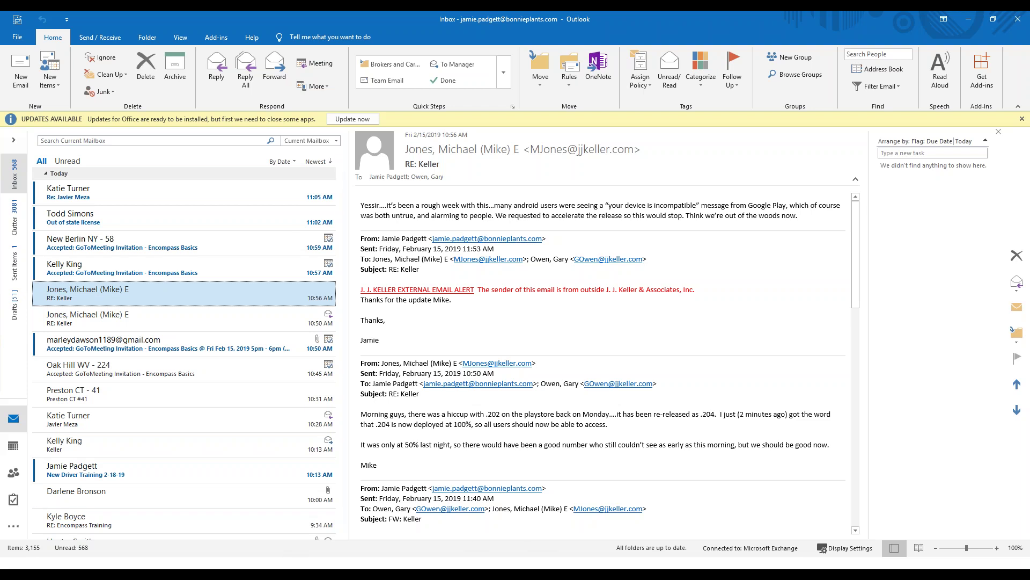
left_click(523, 531)
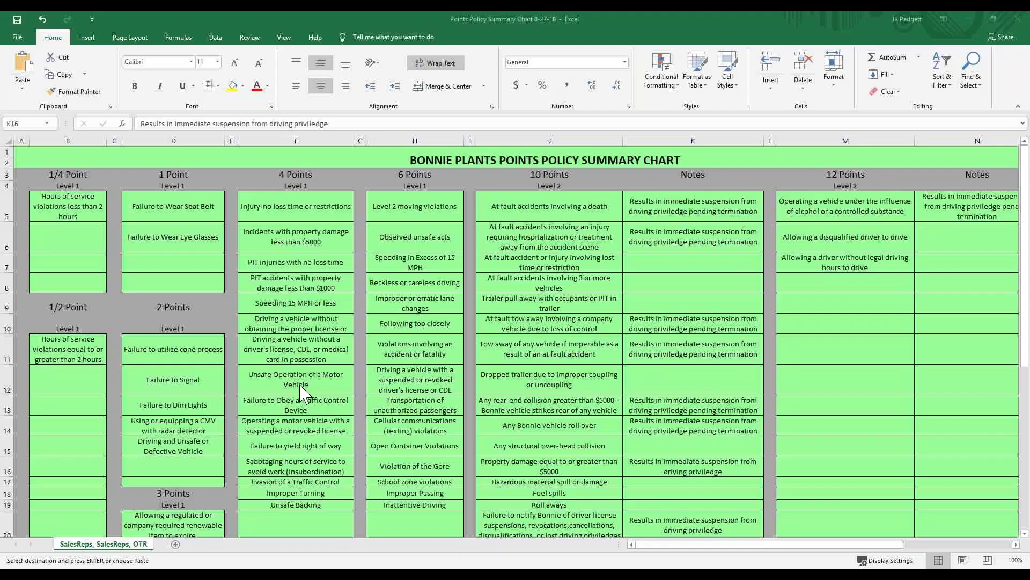
left_click(17, 38)
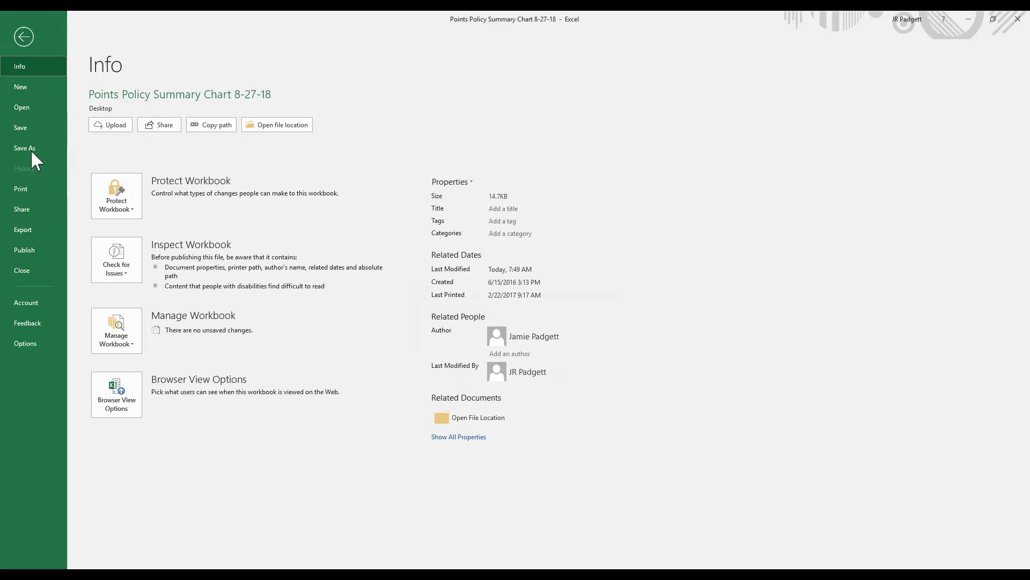
left_click(39, 209)
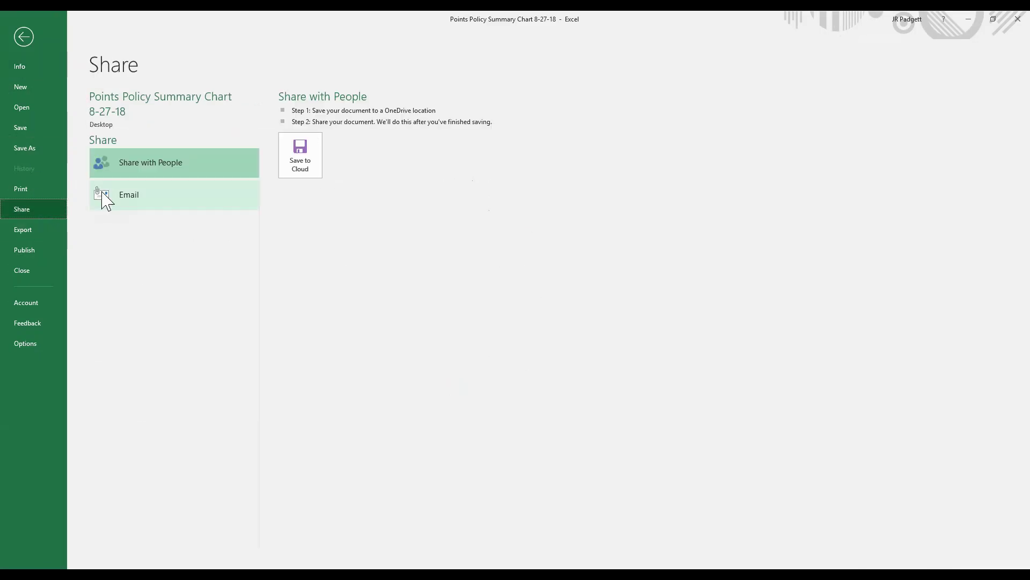
left_click(107, 198)
left_click(301, 142)
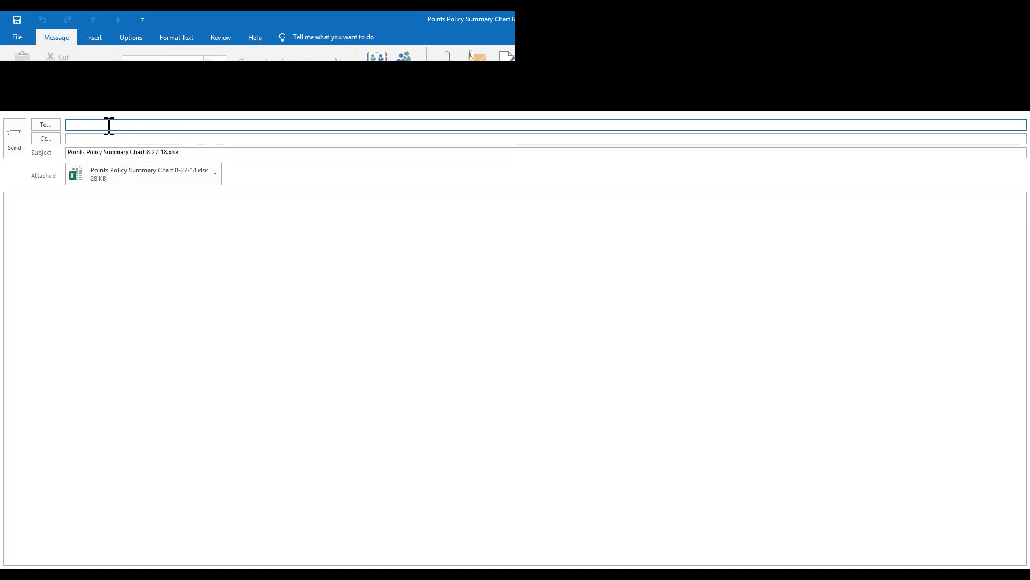
Address the Points Policy Summary Chart email to Ithaca MI - 62 and send it.
type("ith")
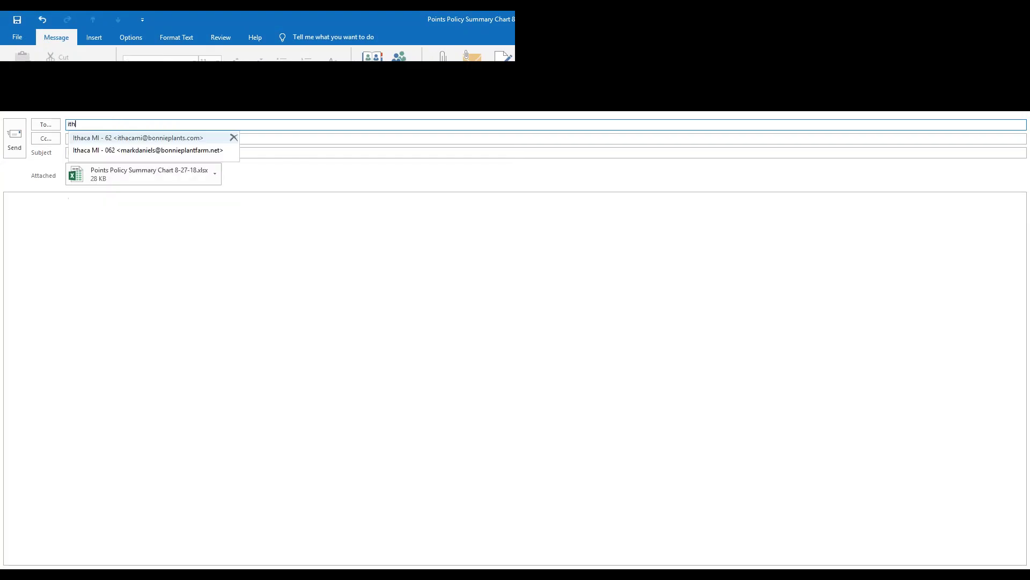
left_click(168, 139)
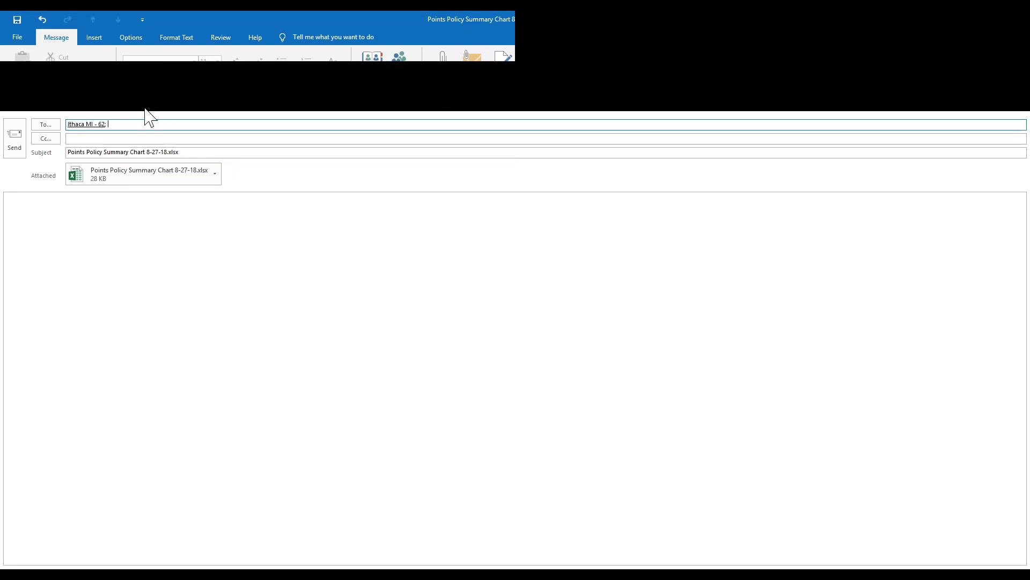
left_click(83, 180)
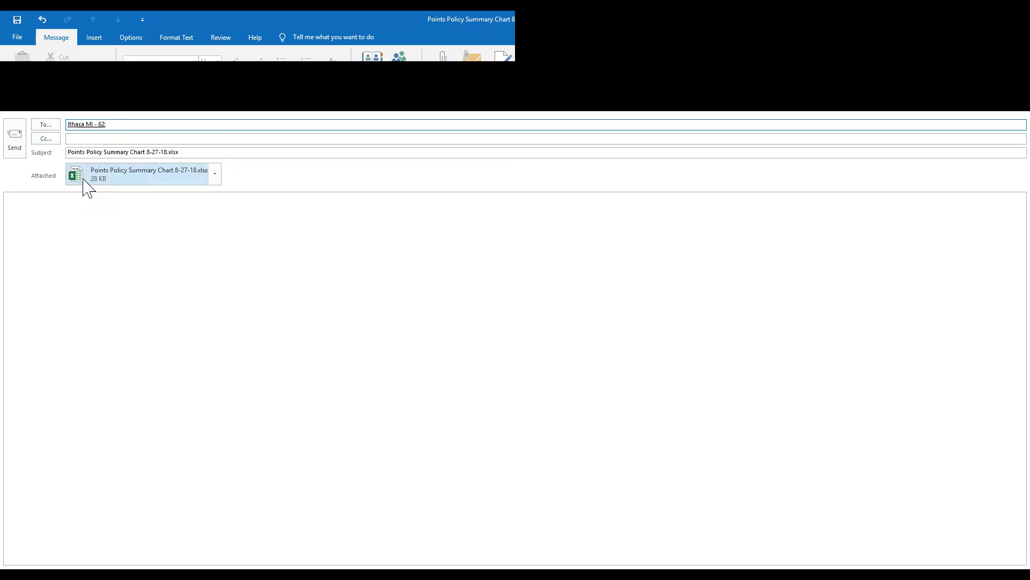
left_click(16, 139)
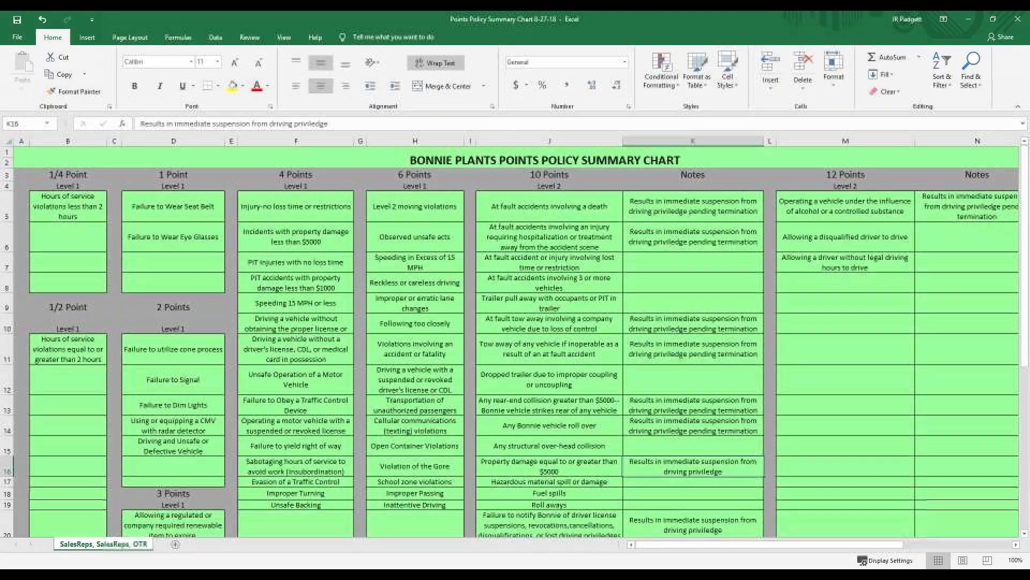